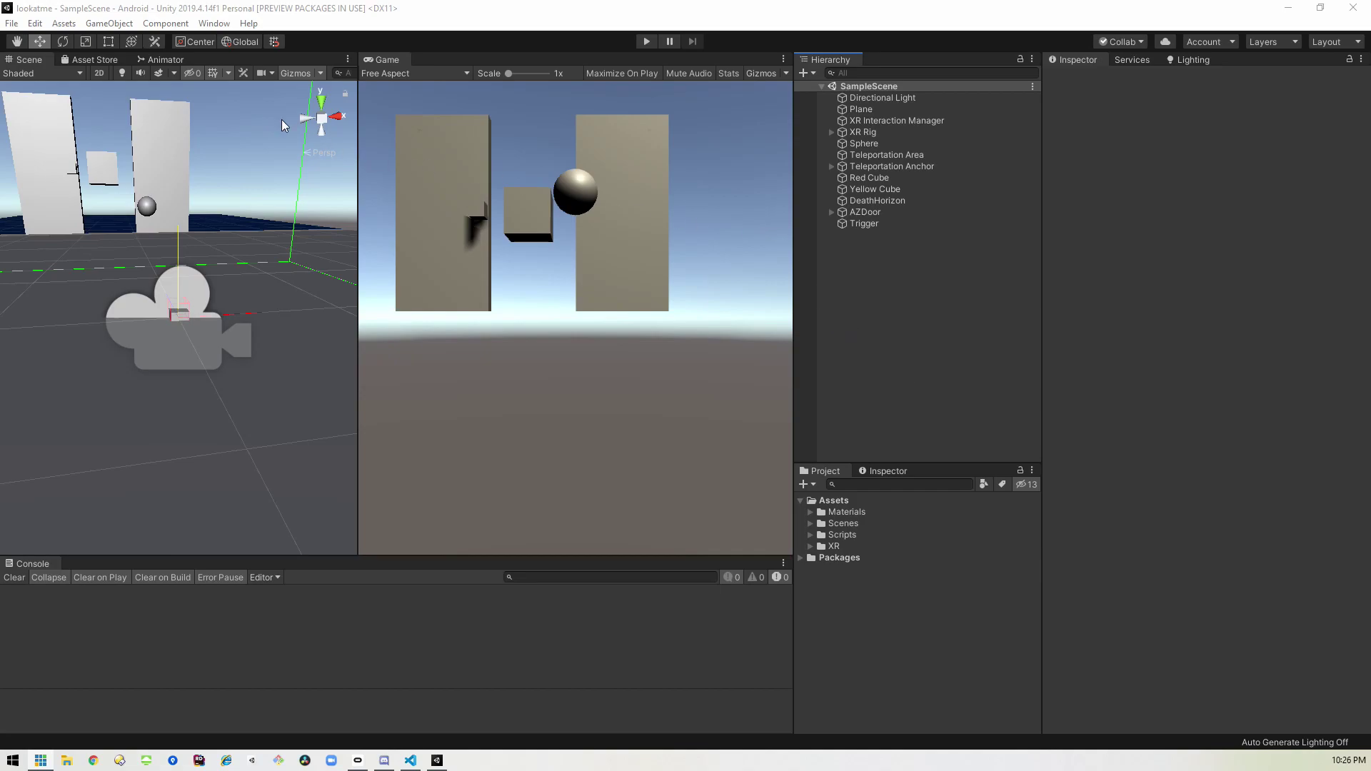
Step: Review the installed XR Interaction Toolkit package and the XR object types that can be created in the hierarchy
{"action": "left_click", "coordinate": [214, 24]}
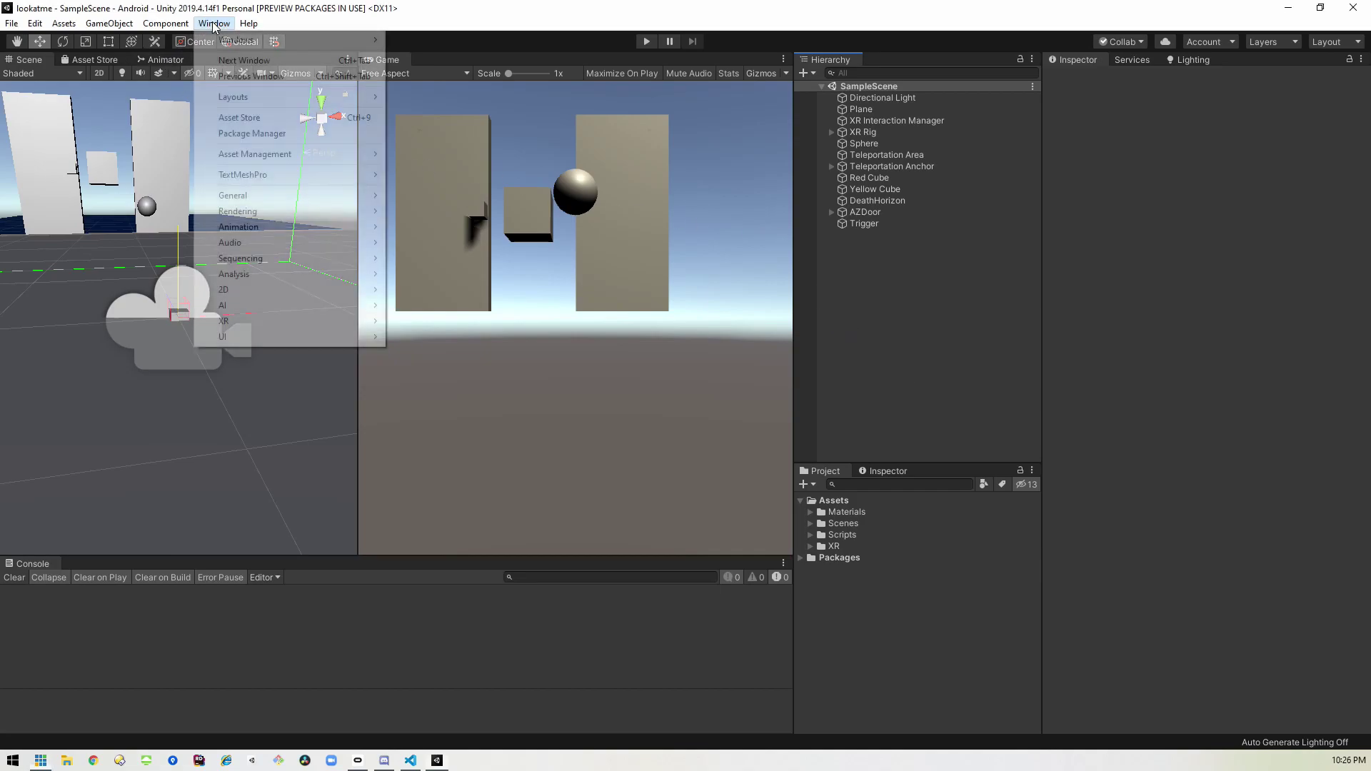
{"action": "left_click", "coordinate": [243, 134]}
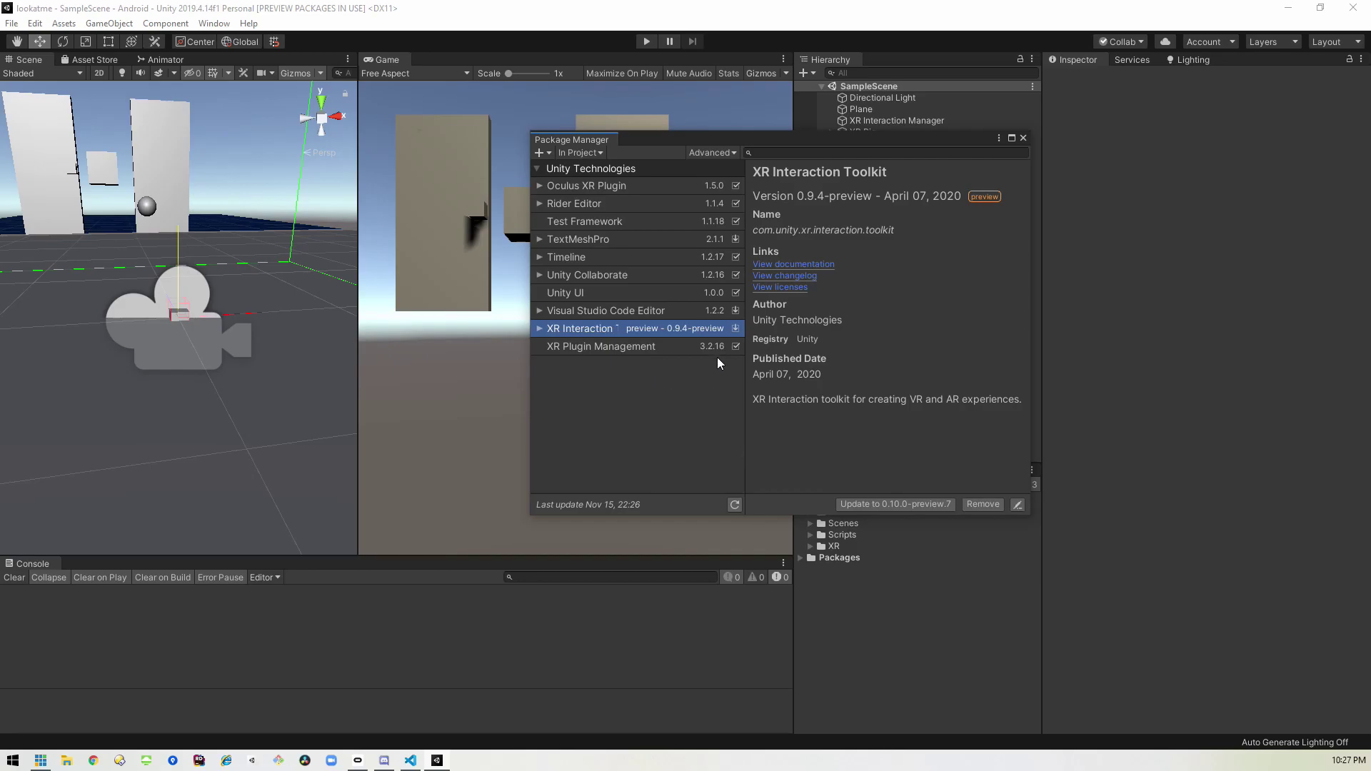
{"action": "left_click_drag", "start_coordinate": [835, 145], "coordinate": [497, 134]}
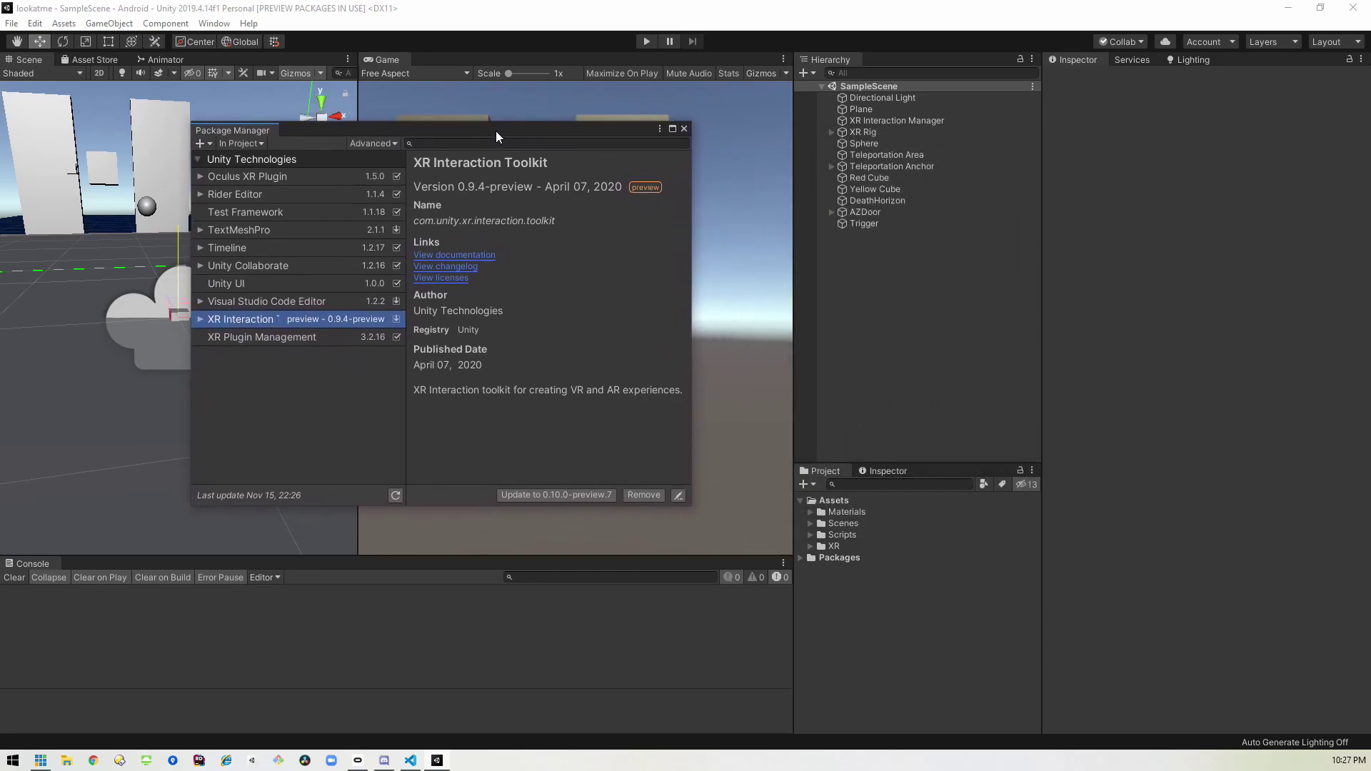
{"action": "left_click", "coordinate": [684, 129]}
{"action": "right_click", "coordinate": [871, 276]}
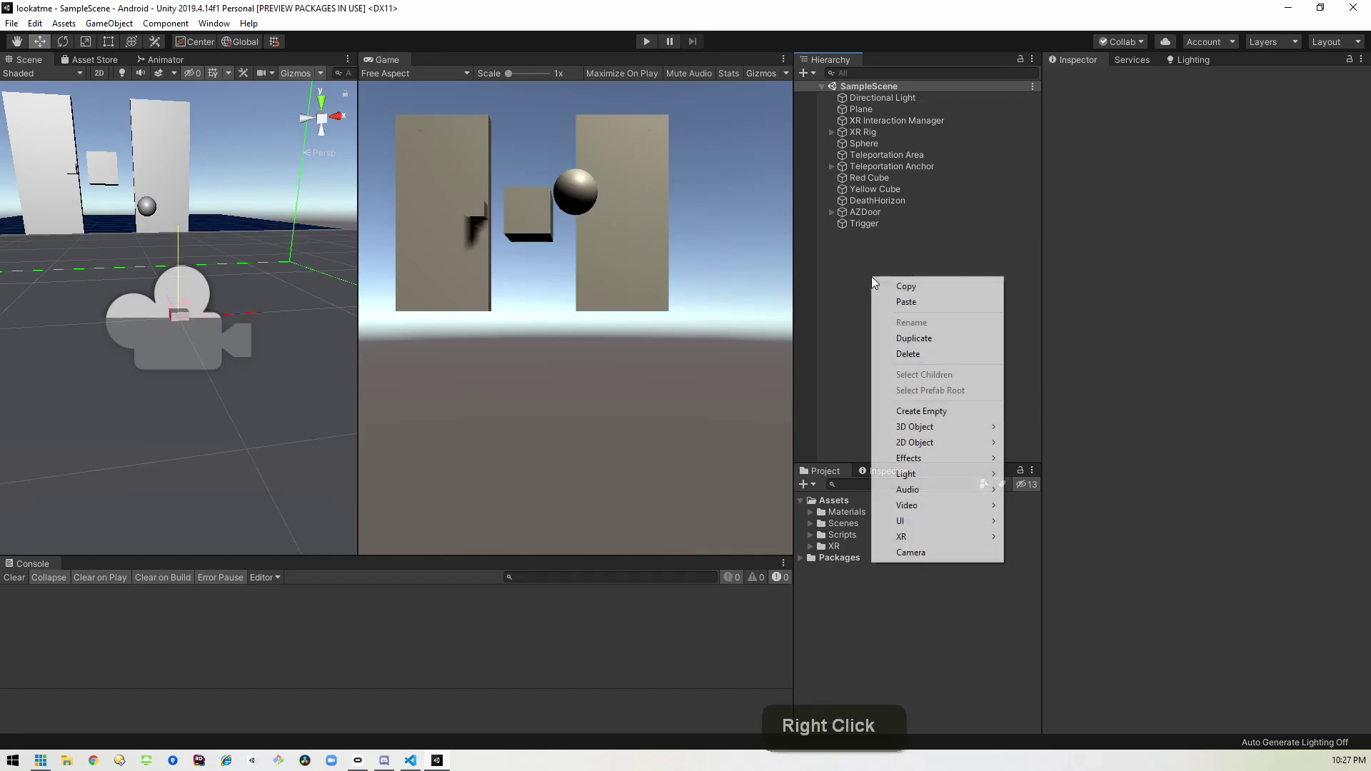
{"action": "mouse_move", "coordinate": [954, 539]}
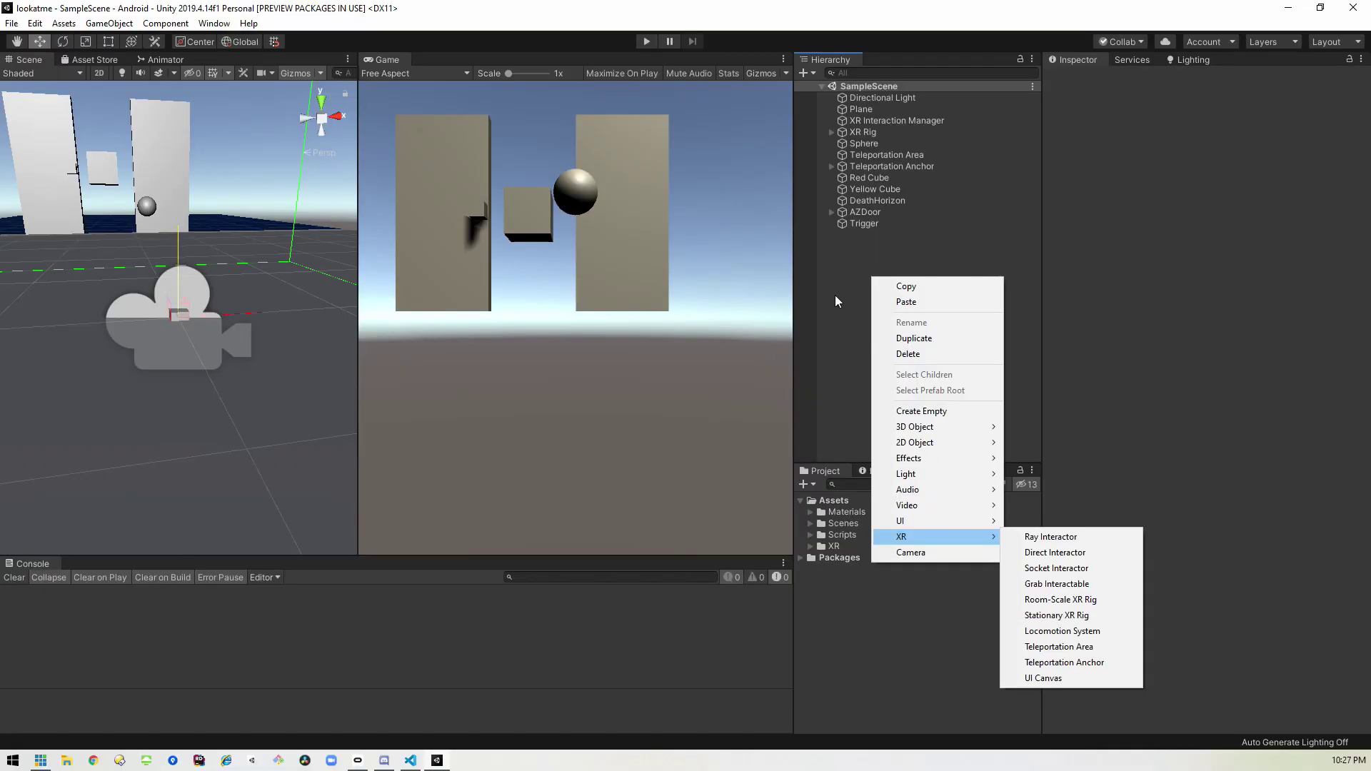
{"action": "left_click", "coordinate": [835, 296]}
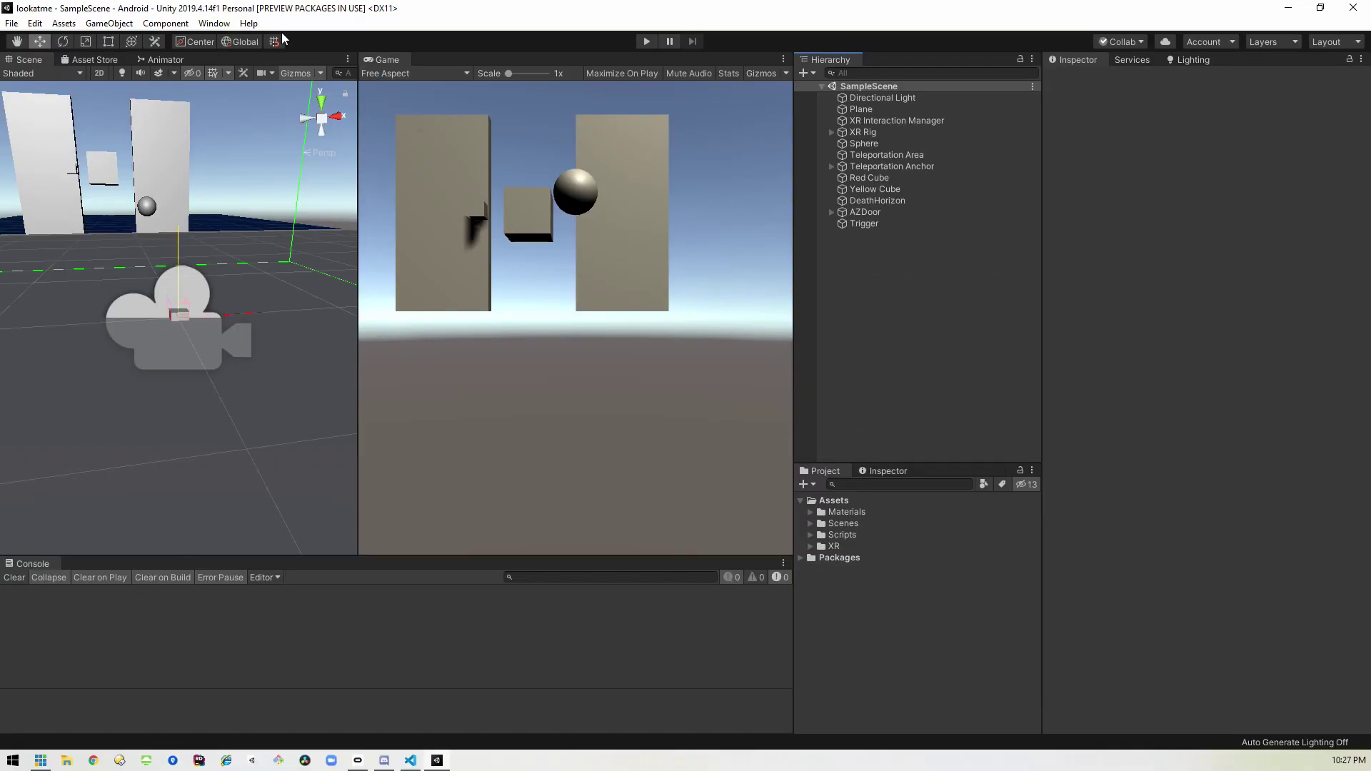
Step: Update the XR Interaction Toolkit to 0.10.0-preview.7 and enable the new input system's native platform backends with an editor restart
{"action": "left_click", "coordinate": [214, 24]}
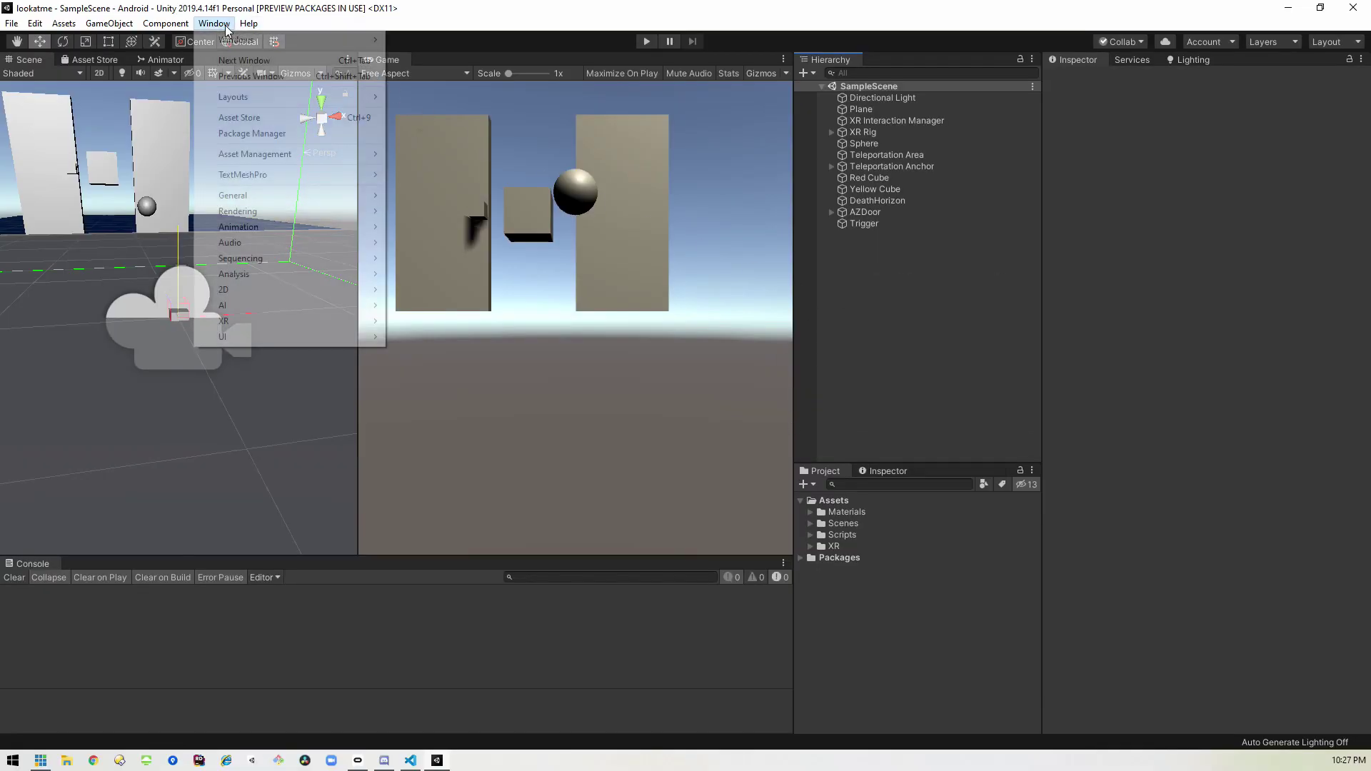
{"action": "left_click", "coordinate": [257, 134]}
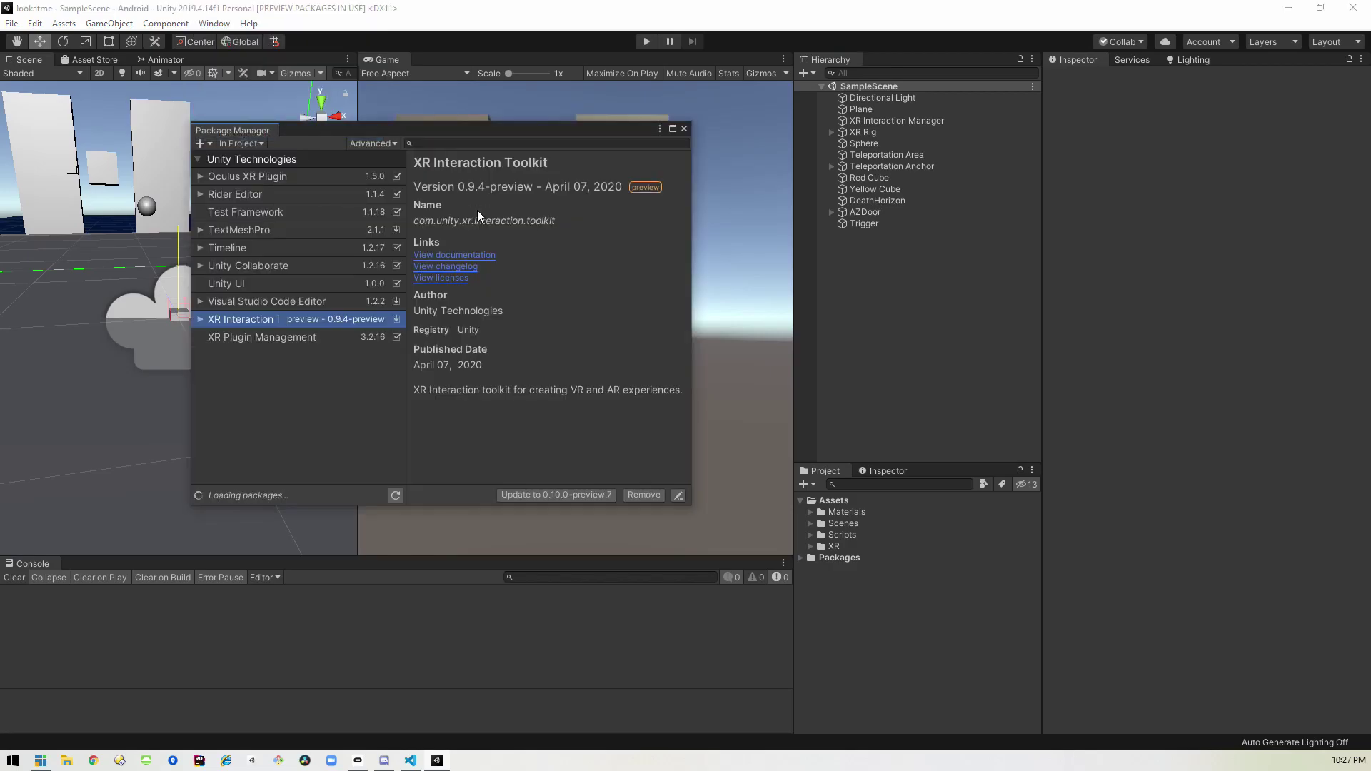
{"action": "left_click", "coordinate": [568, 495]}
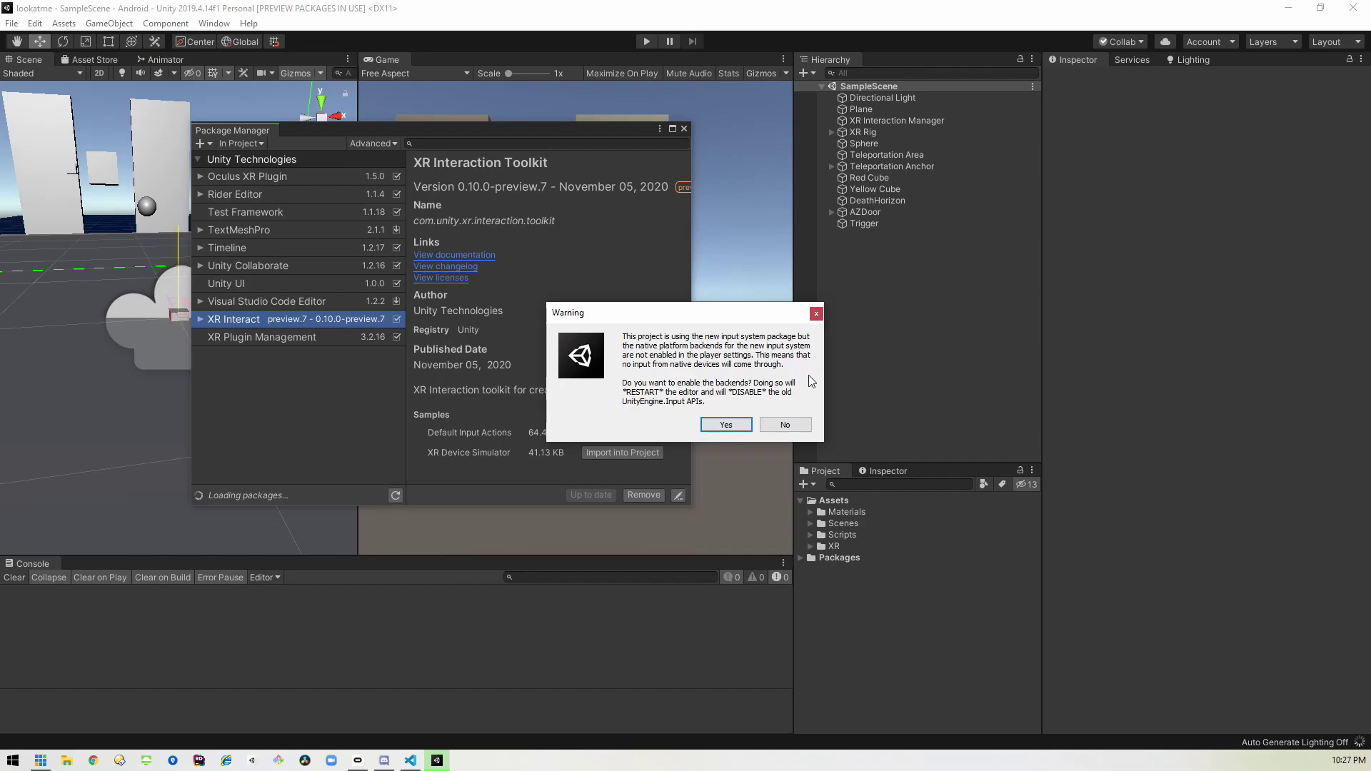
{"action": "left_click", "coordinate": [736, 426]}
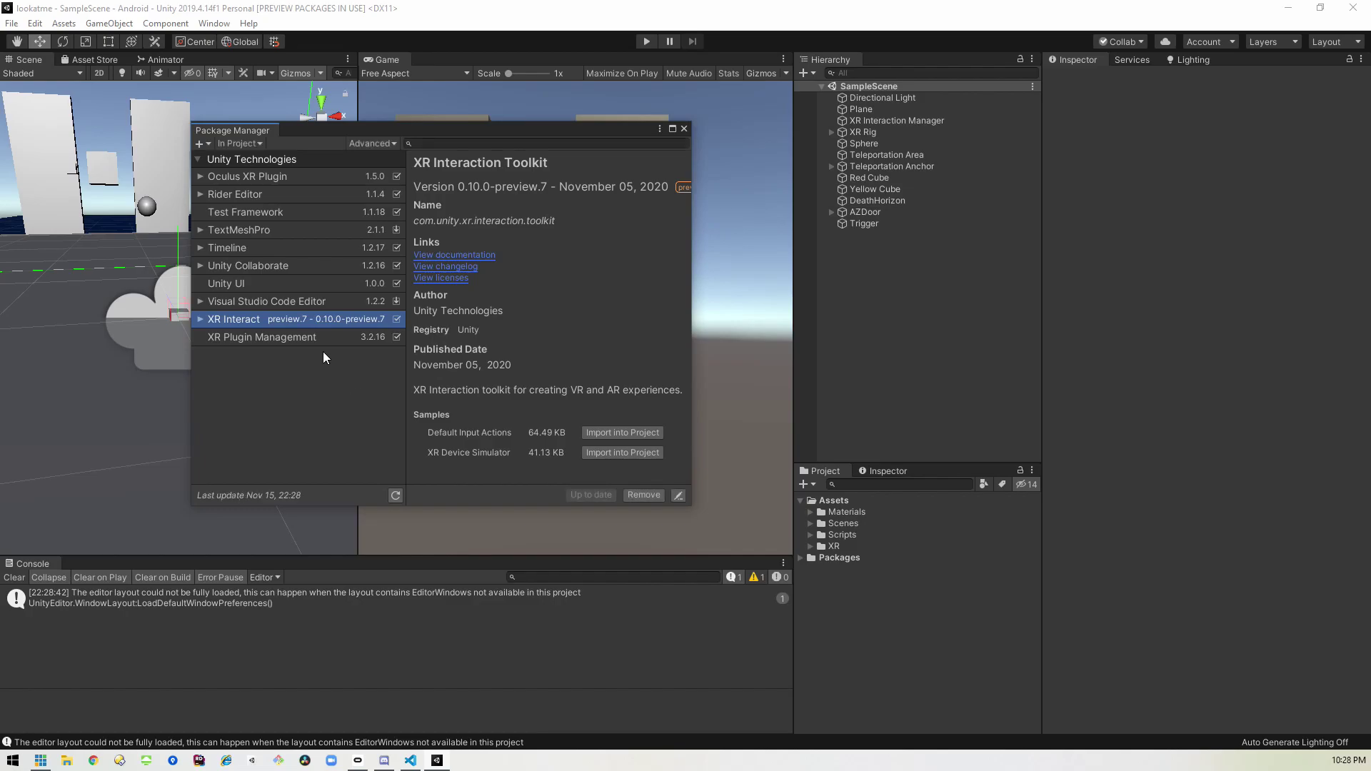
{"action": "left_click", "coordinate": [684, 129]}
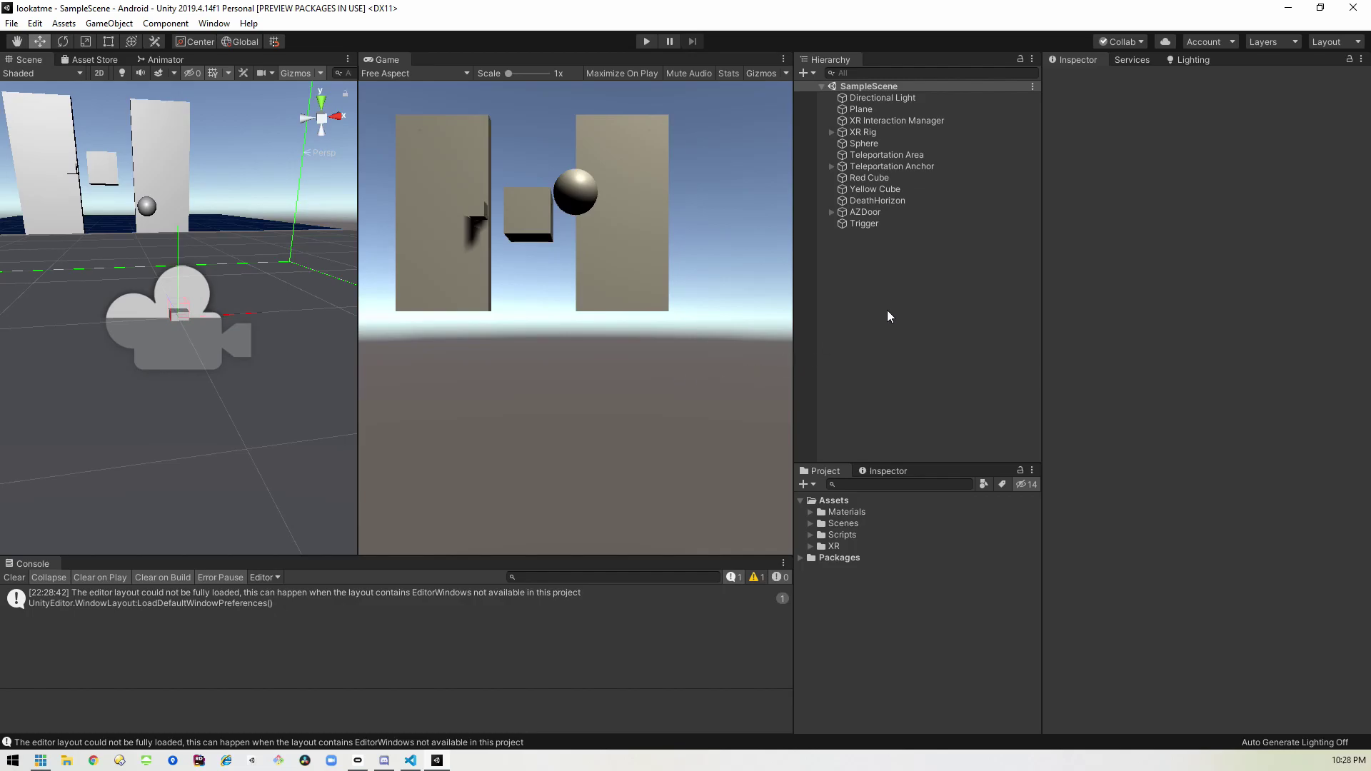
Step: Examine which action-based and device-based XR objects the updated toolkit offers for the scene
{"action": "right_click", "coordinate": [899, 290]}
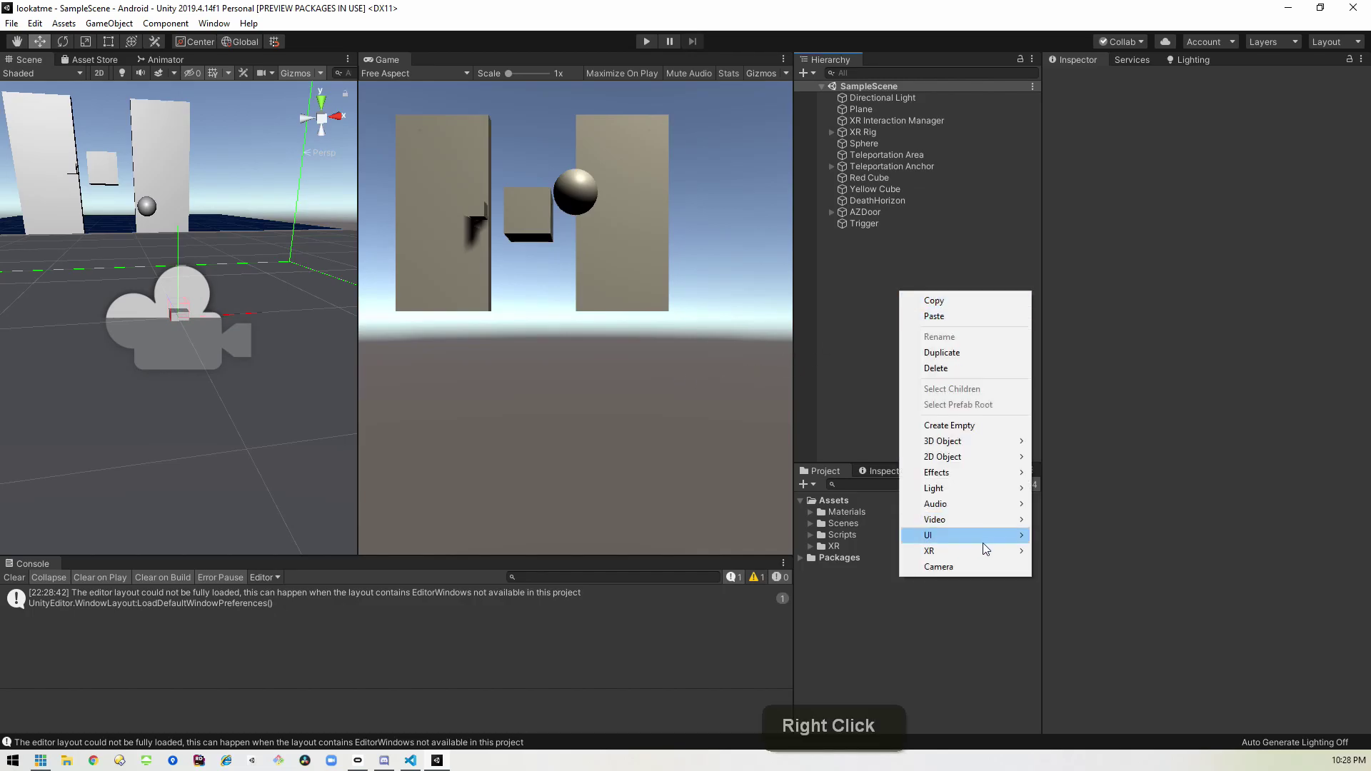
{"action": "mouse_move", "coordinate": [981, 547]}
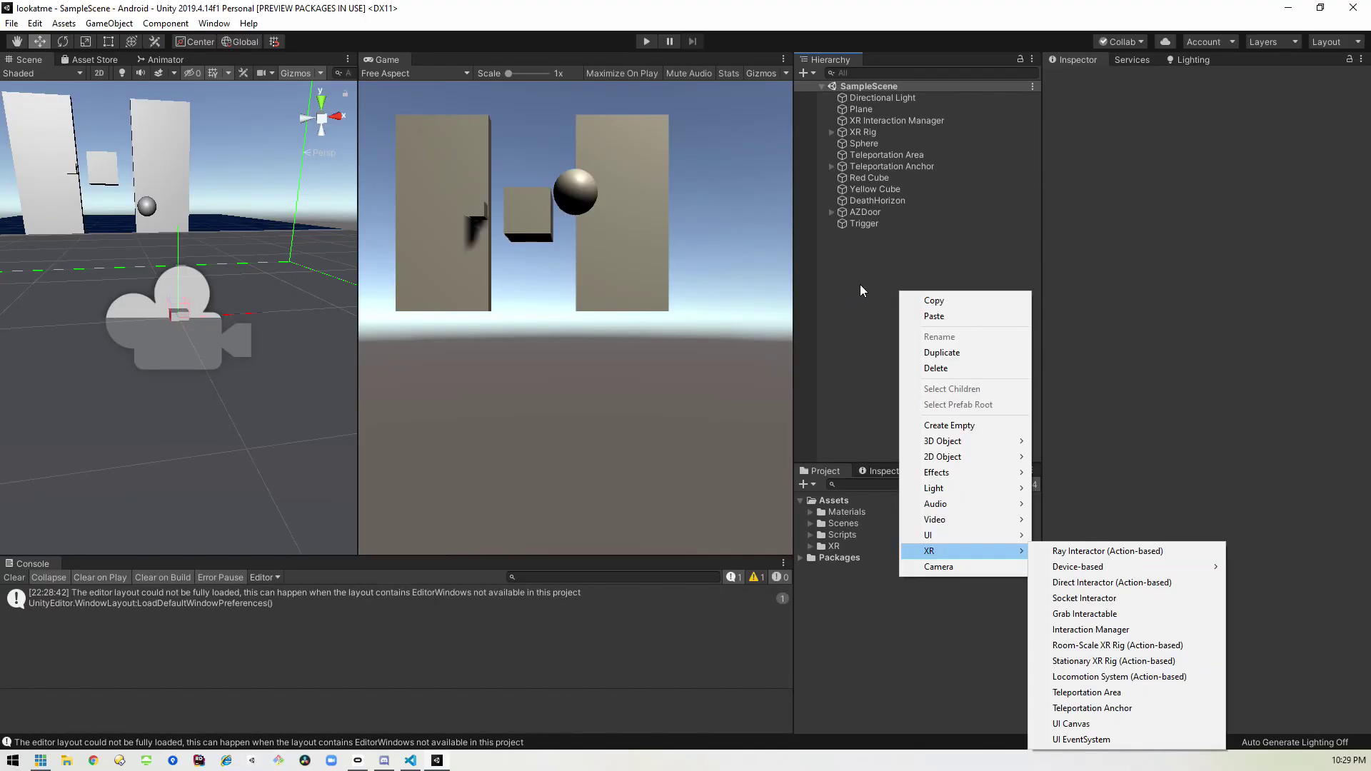
{"action": "left_click", "coordinate": [606, 75]}
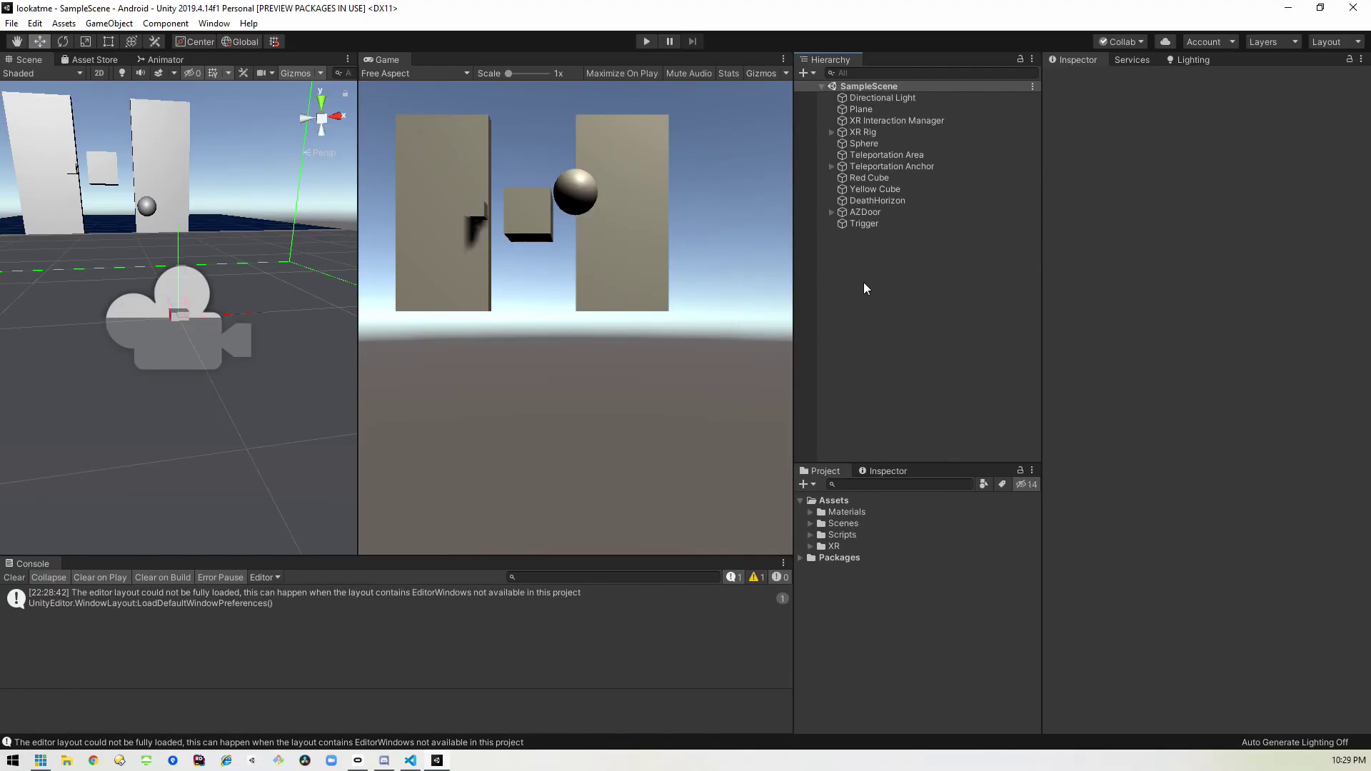
Step: Deactivate the existing XR Rig and add a Room-Scale XR Rig (Action-based) to the scene
{"action": "left_click", "coordinate": [892, 132]}
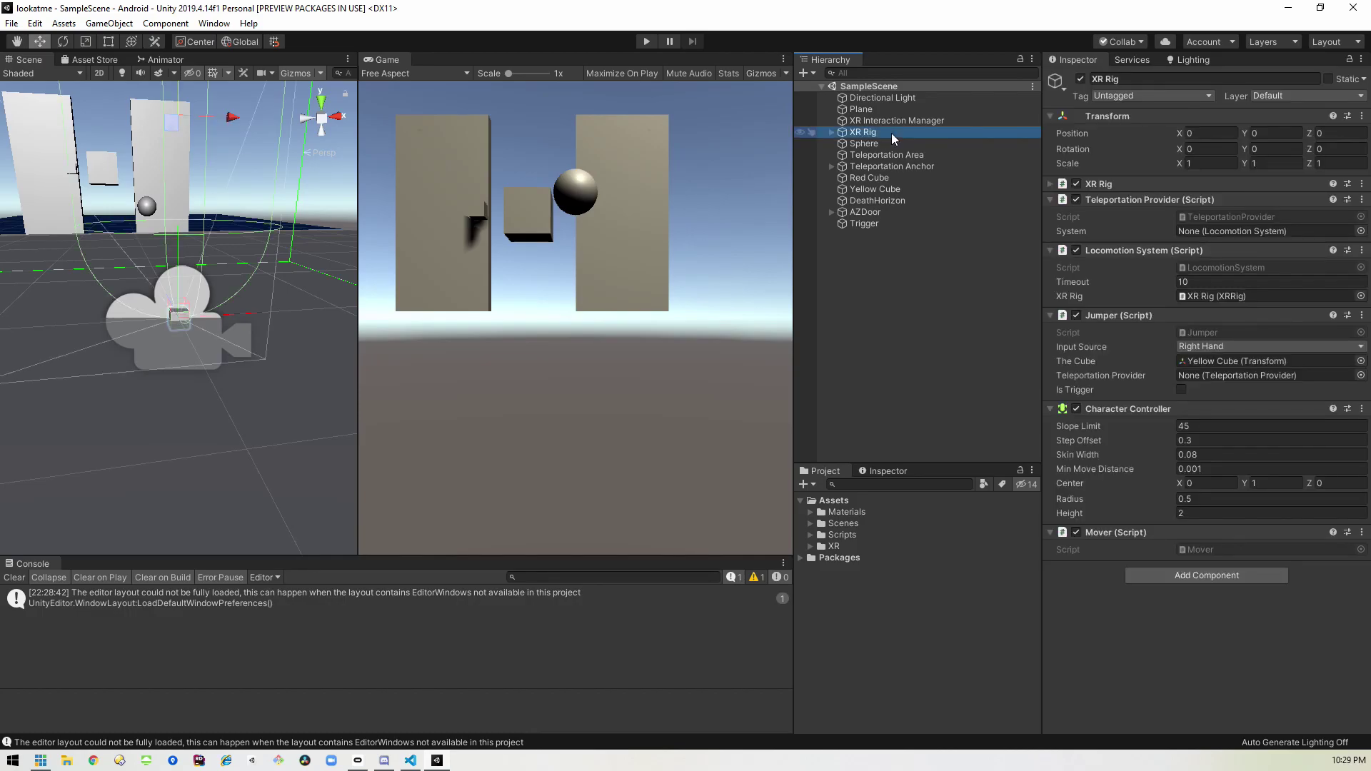
{"action": "left_click", "coordinate": [1079, 80]}
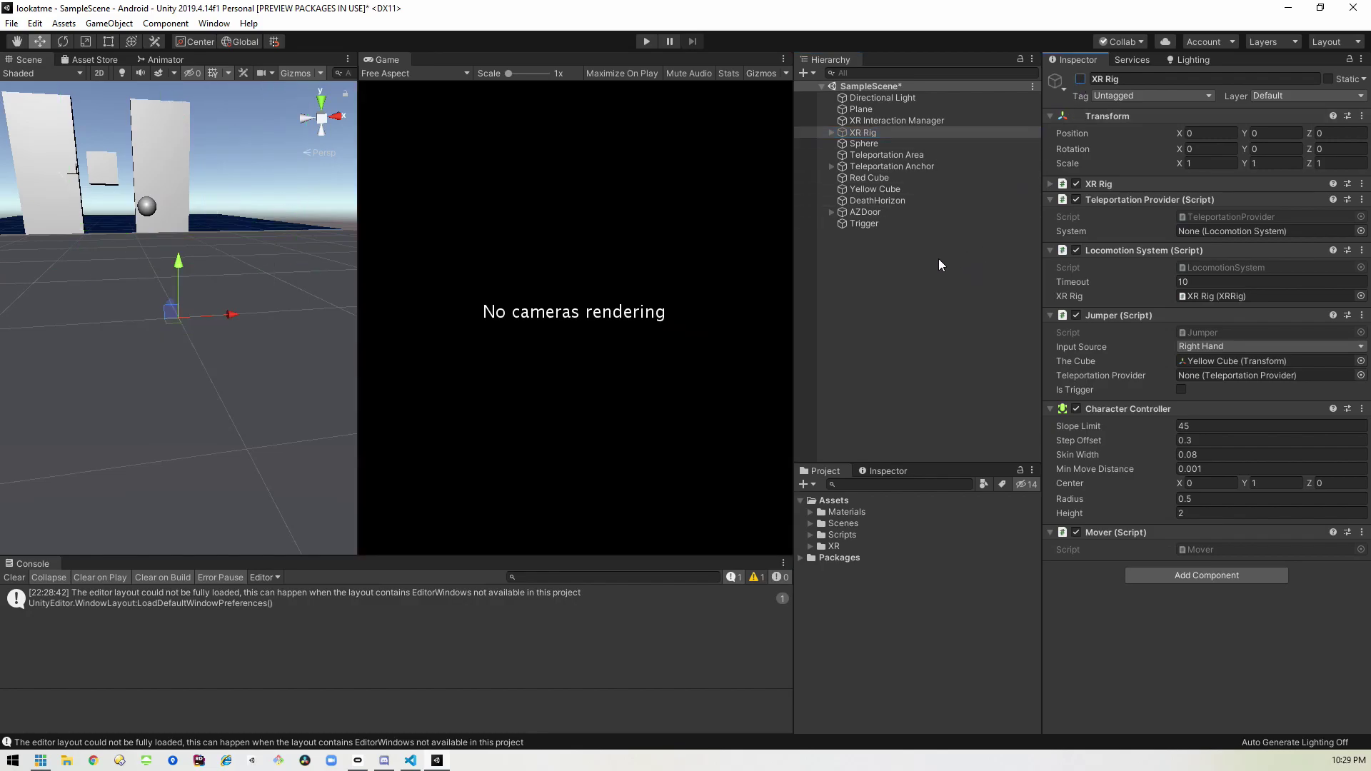
{"action": "left_click", "coordinate": [868, 297]}
{"action": "right_click", "coordinate": [881, 283]}
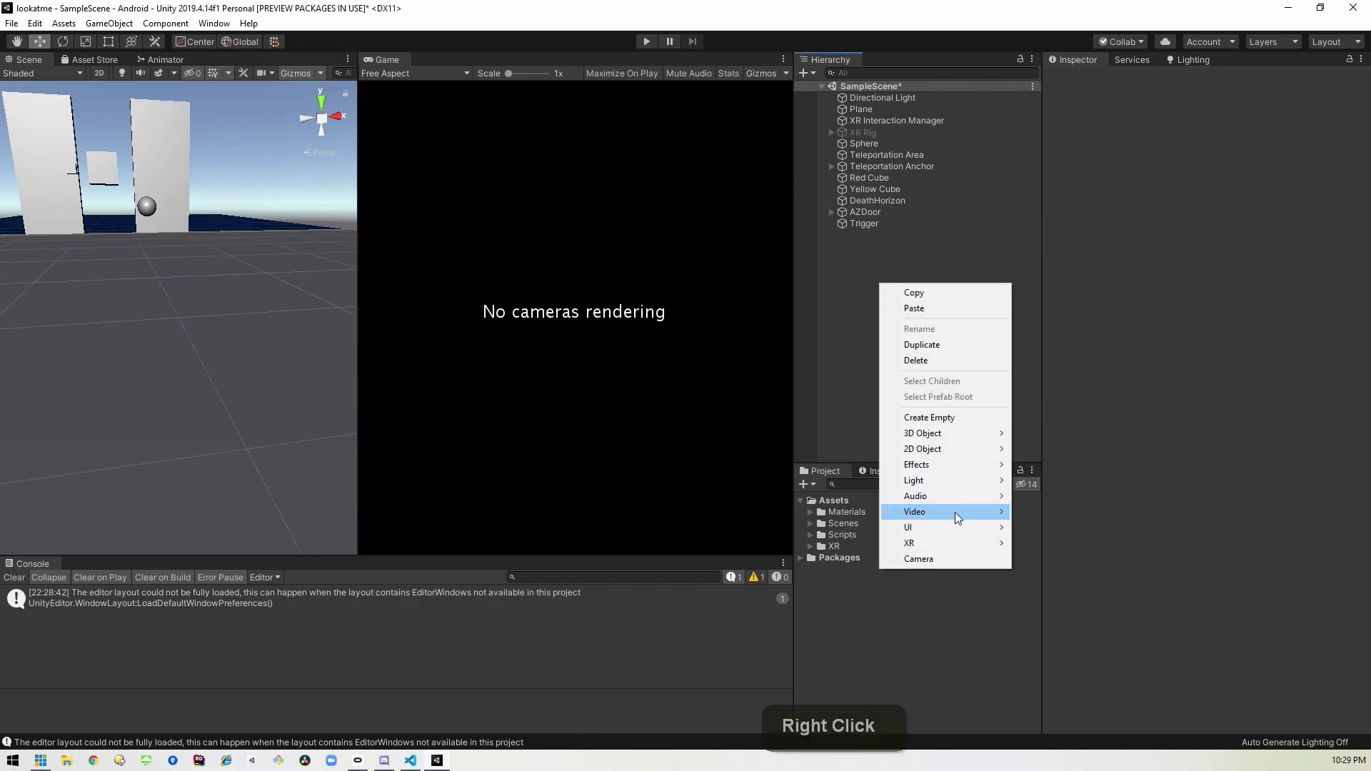
{"action": "mouse_move", "coordinate": [954, 542]}
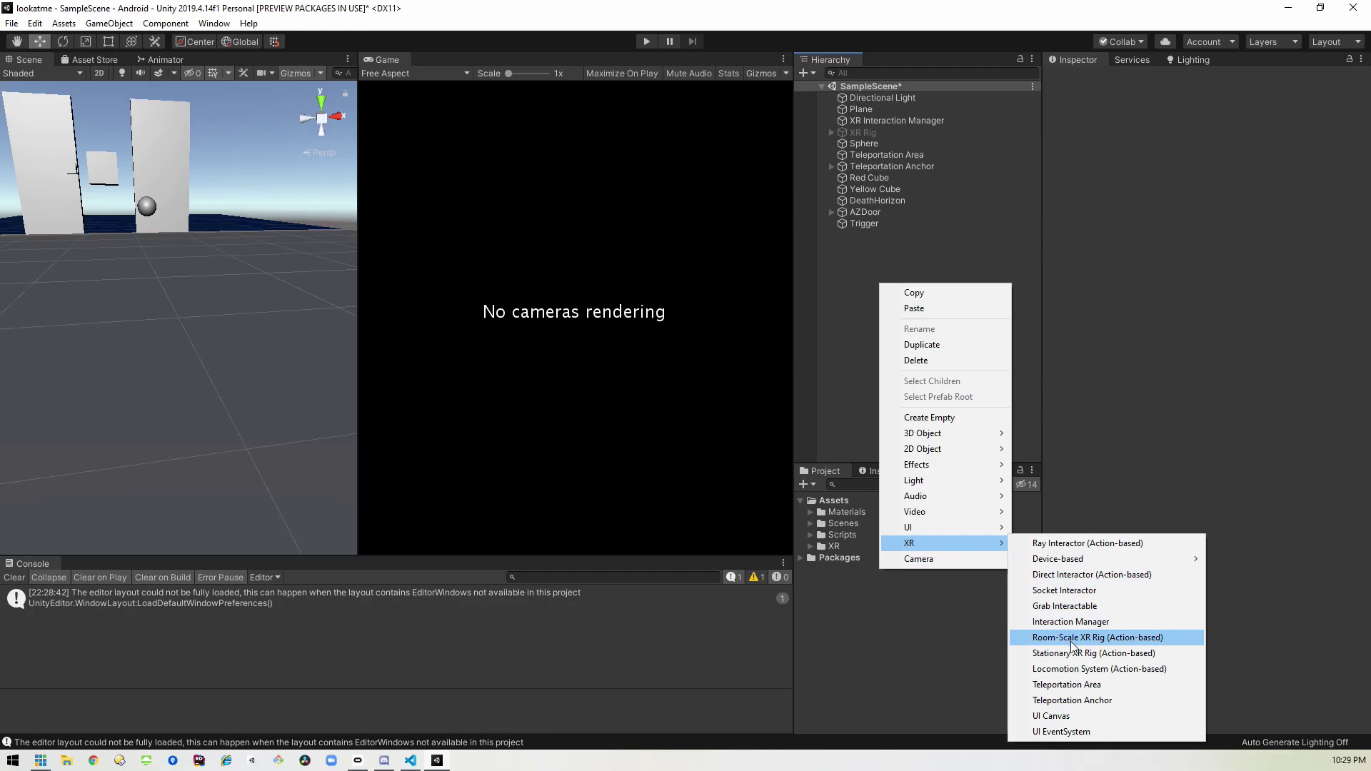
{"action": "left_click", "coordinate": [1135, 637]}
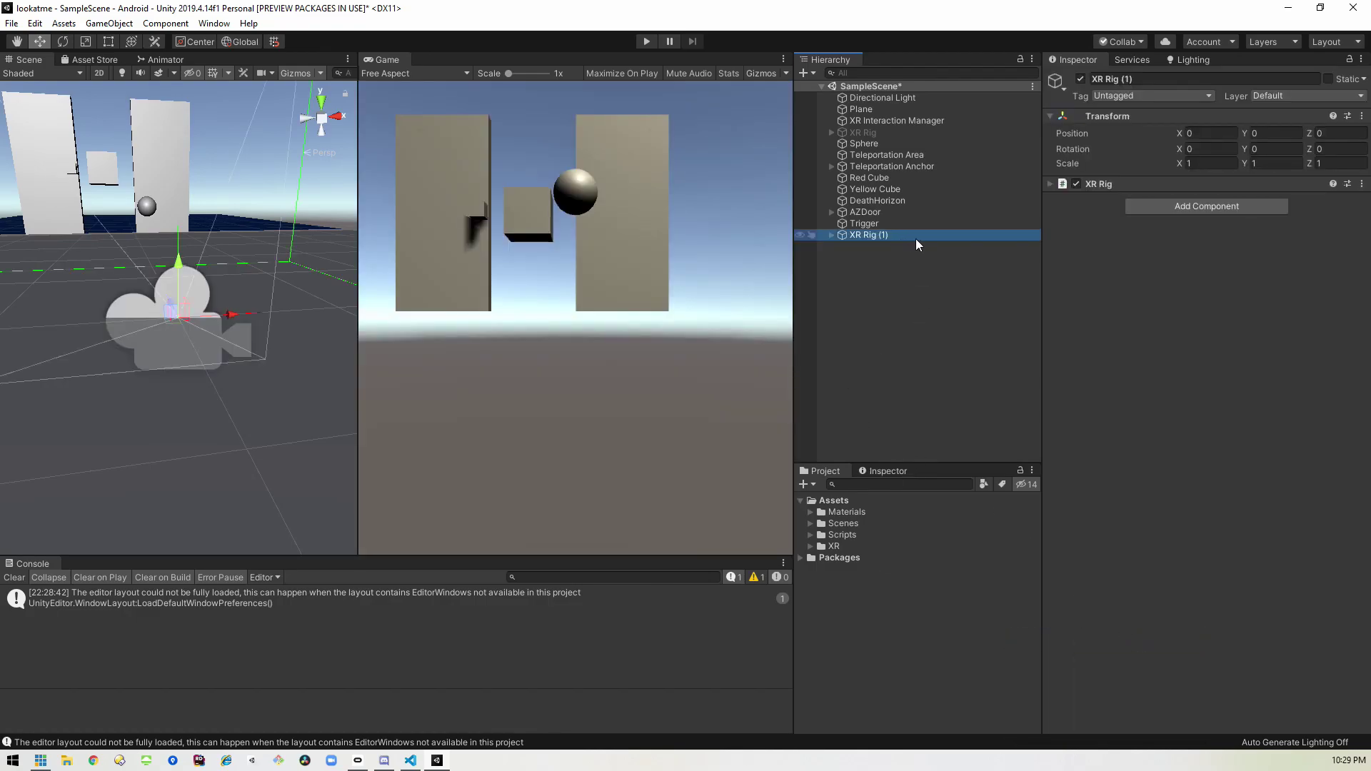
Step: Examine the new rig's XR Rig component, the Main Camera's Tracked Pose Driver and the LeftHand Controller's action-based XR Controller settings
{"action": "left_click", "coordinate": [1050, 184]}
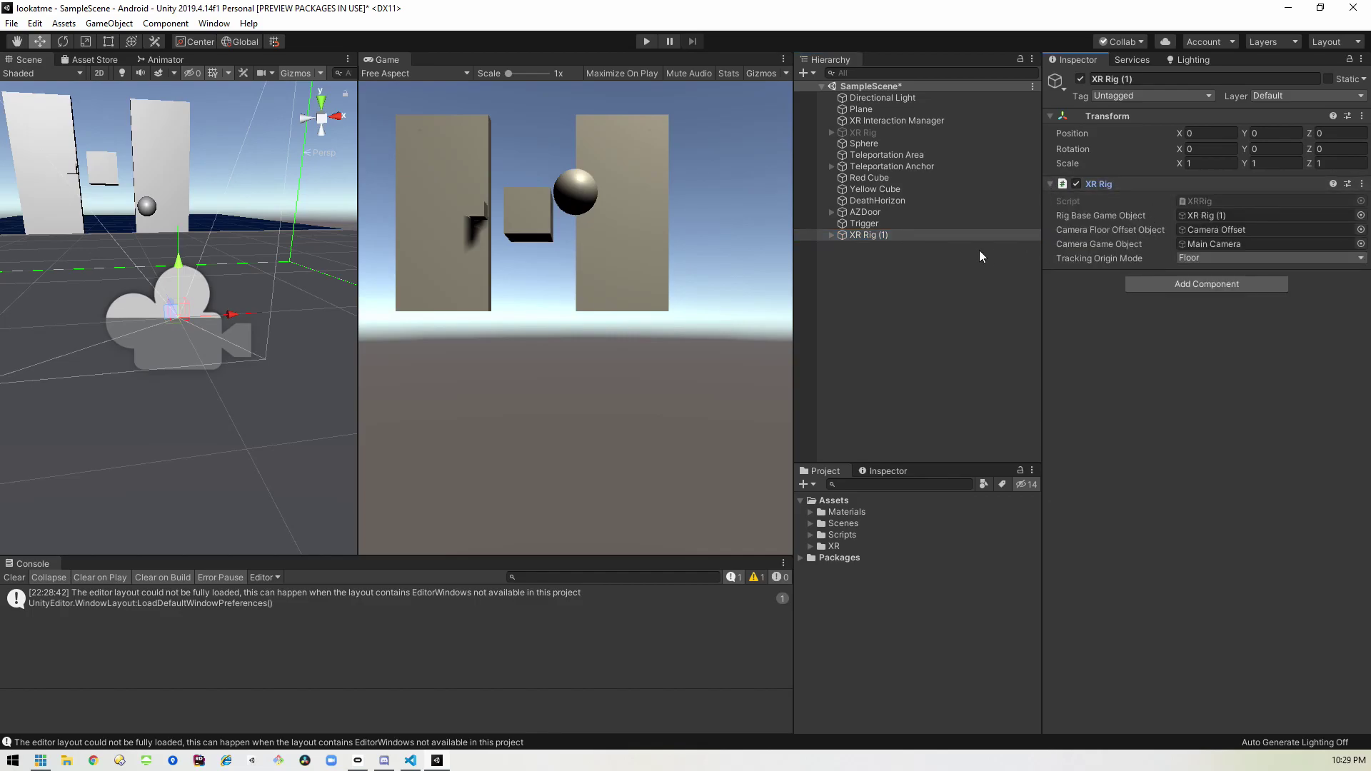
{"action": "left_click", "coordinate": [832, 235]}
{"action": "left_click", "coordinate": [841, 246]}
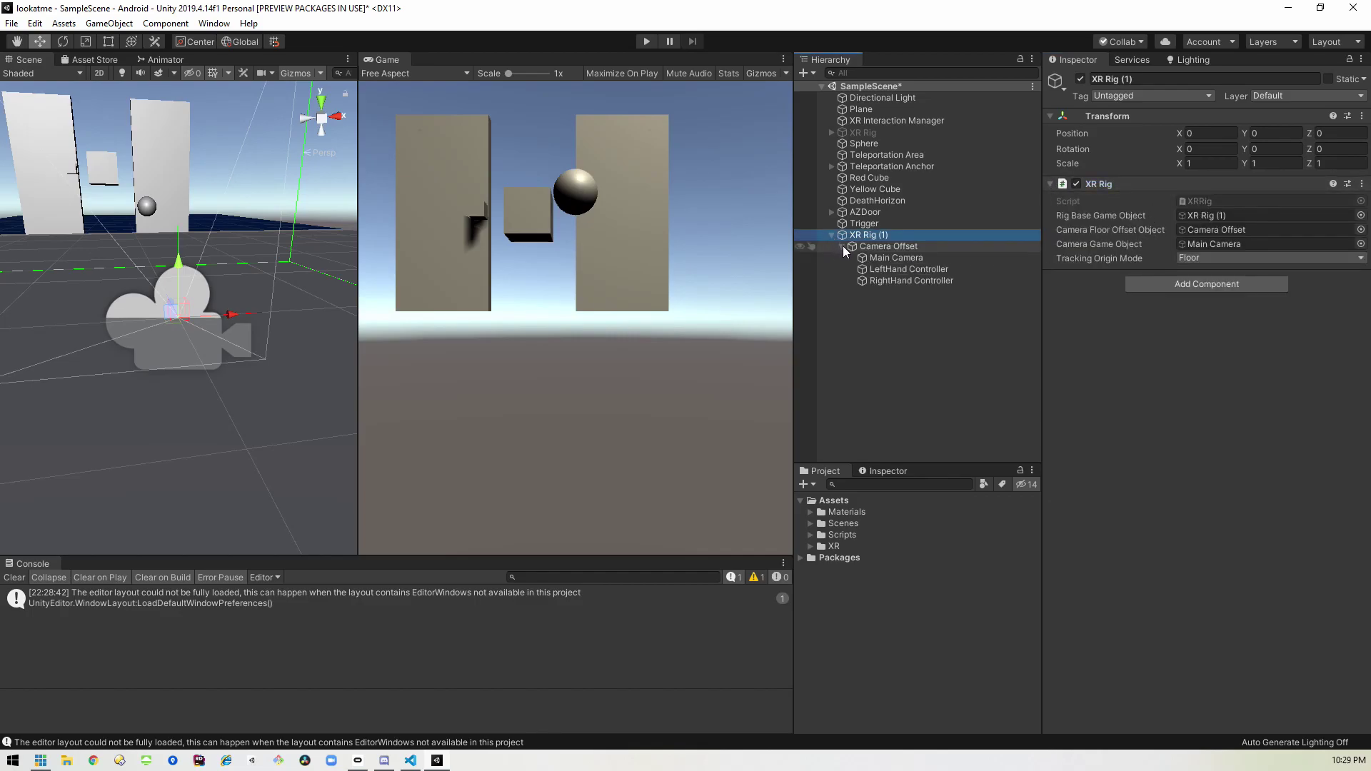
{"action": "left_click", "coordinate": [911, 257]}
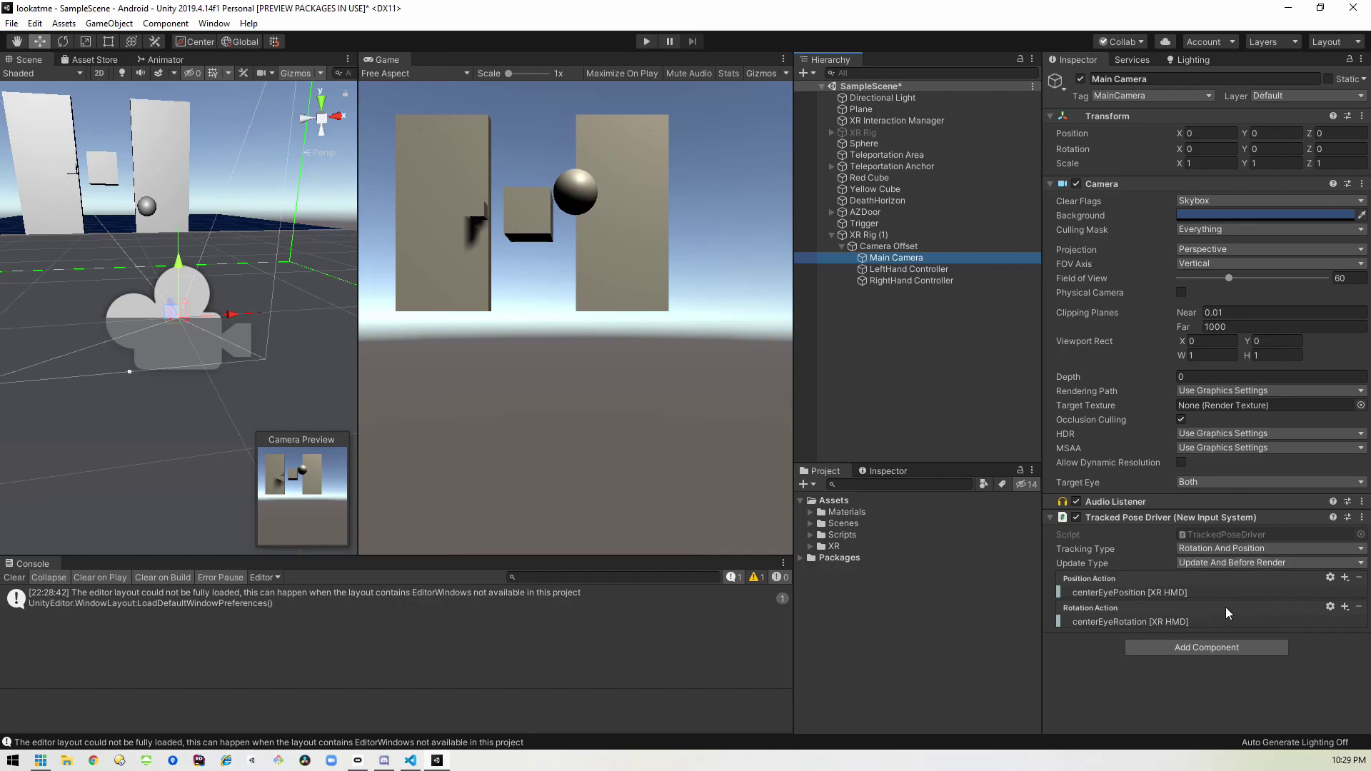
{"action": "left_click", "coordinate": [904, 269]}
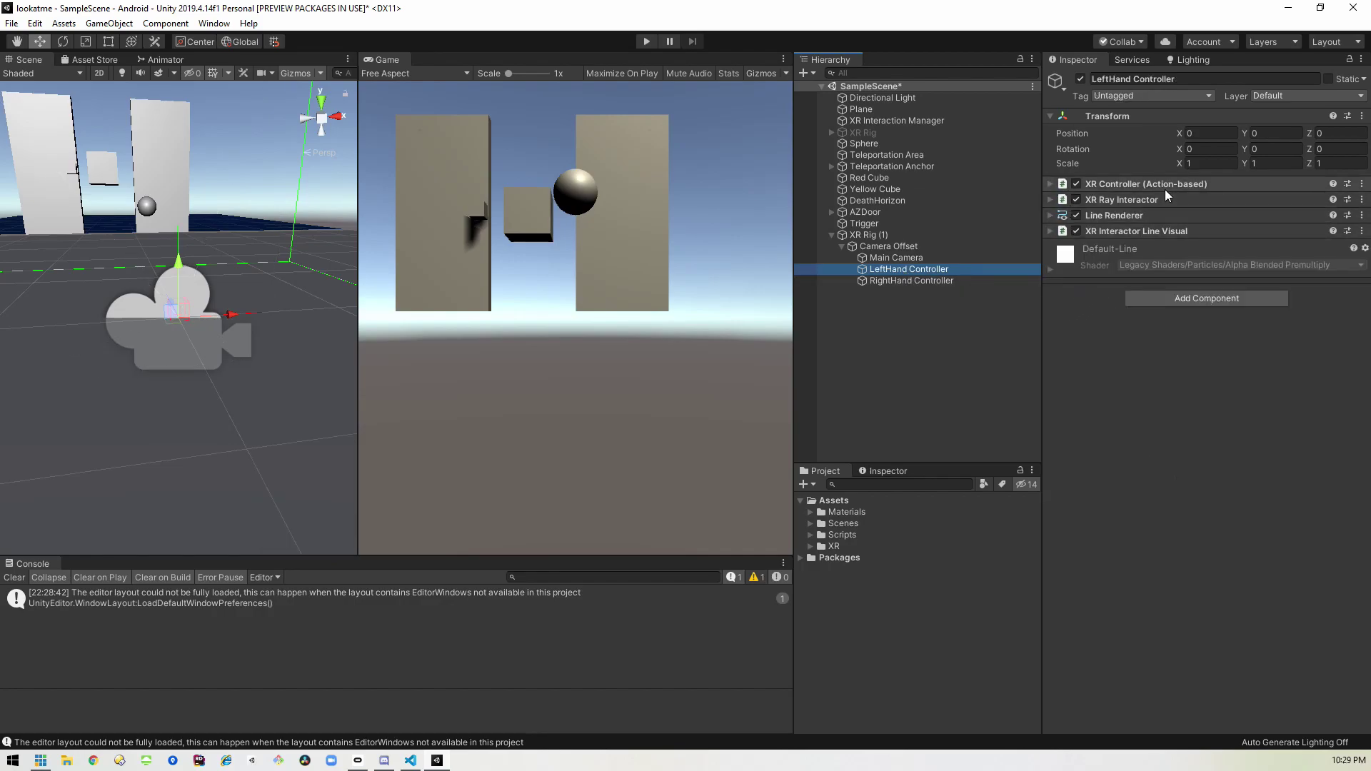
{"action": "left_click", "coordinate": [1049, 184]}
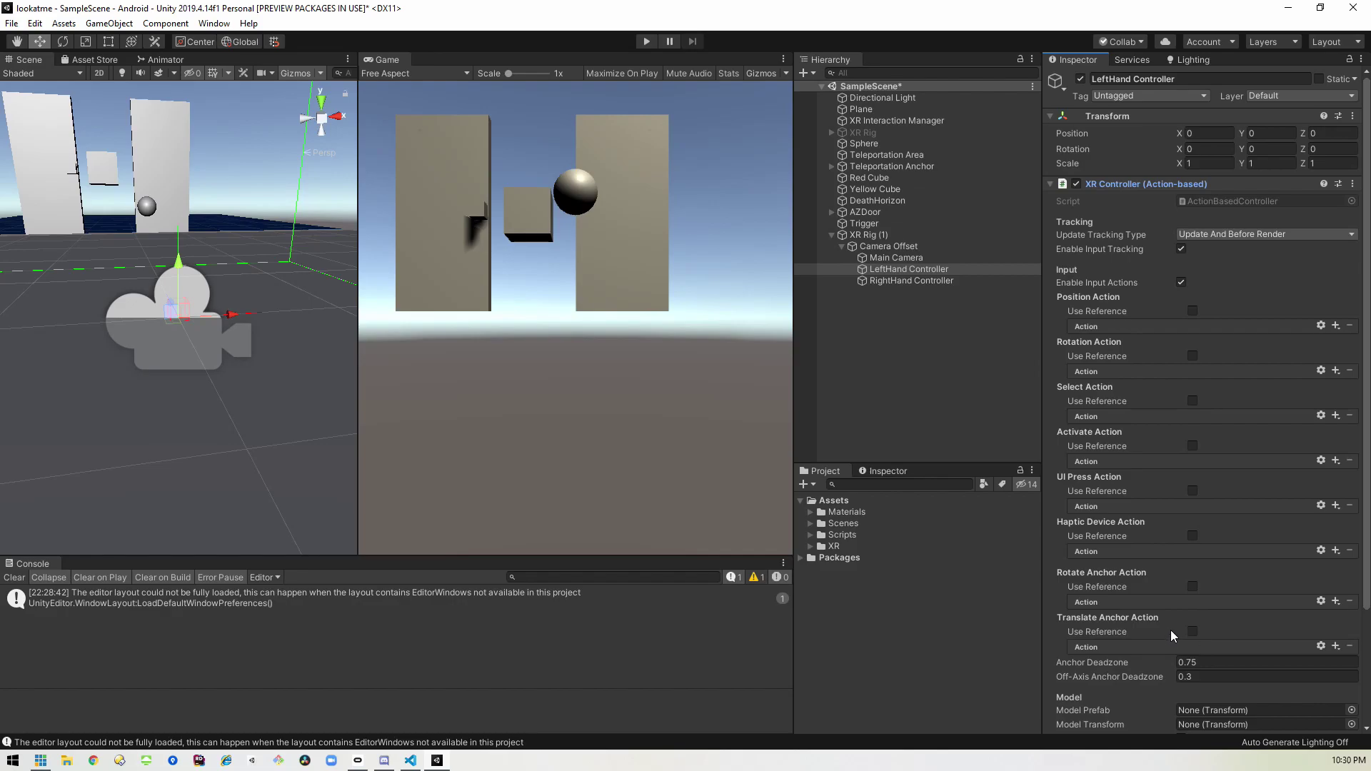
{"action": "left_click", "coordinate": [864, 233]}
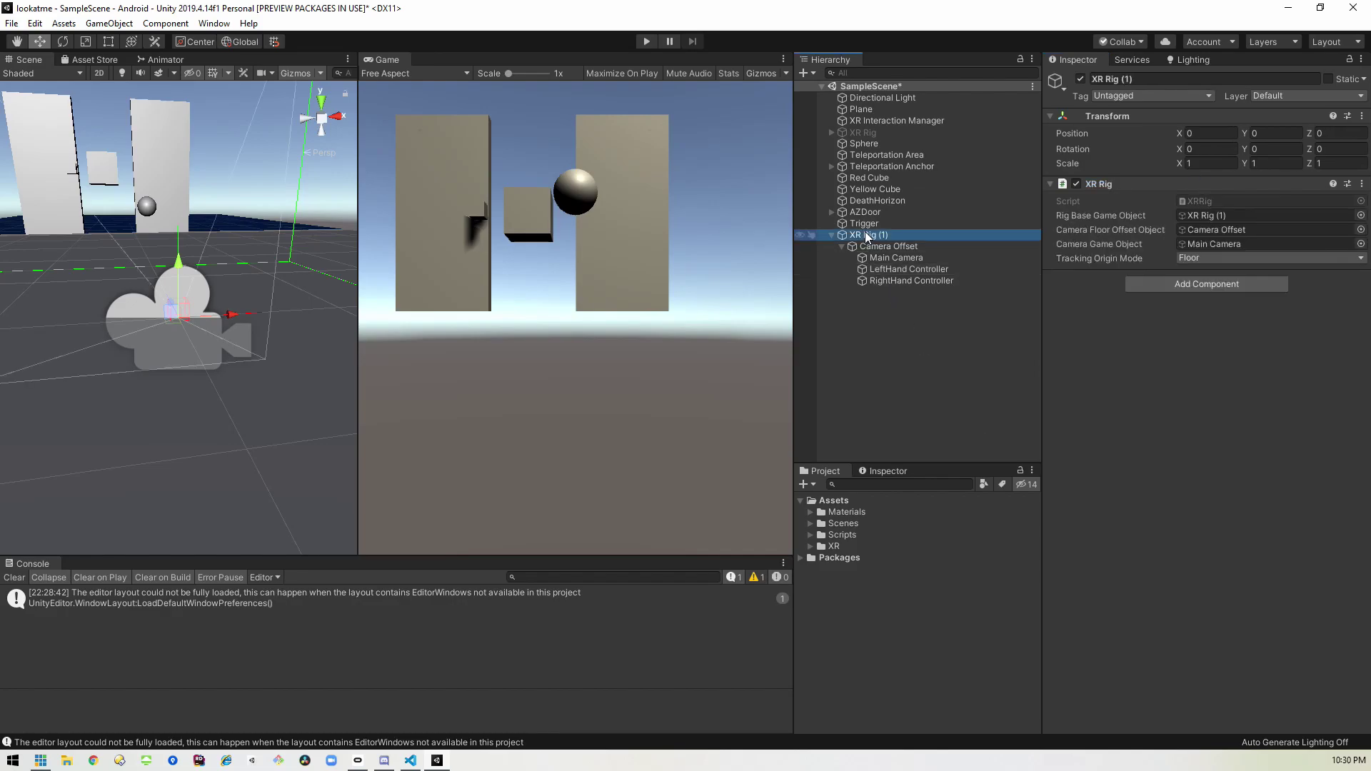
Step: Import the Default Input Actions sample of the XR Interaction Toolkit into the project
{"action": "left_click", "coordinate": [214, 22]}
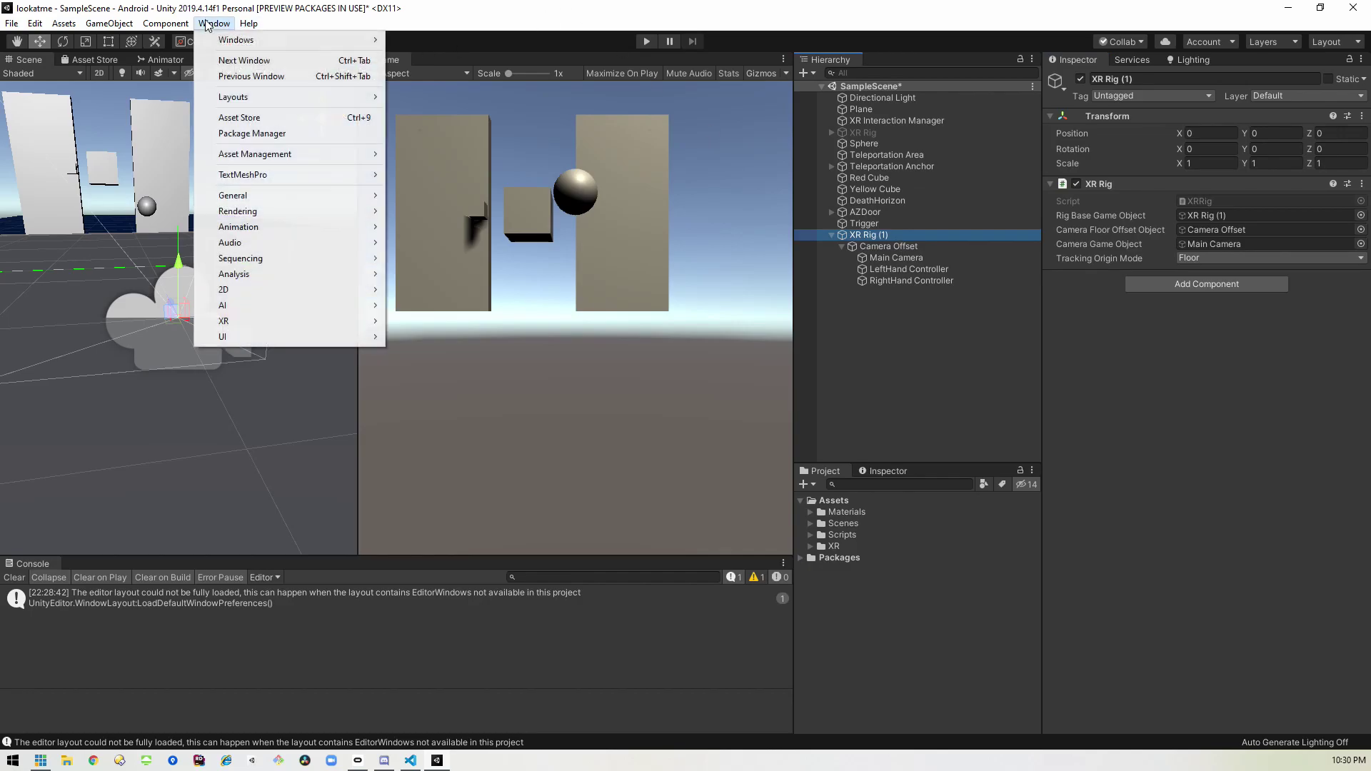
{"action": "left_click", "coordinate": [272, 134]}
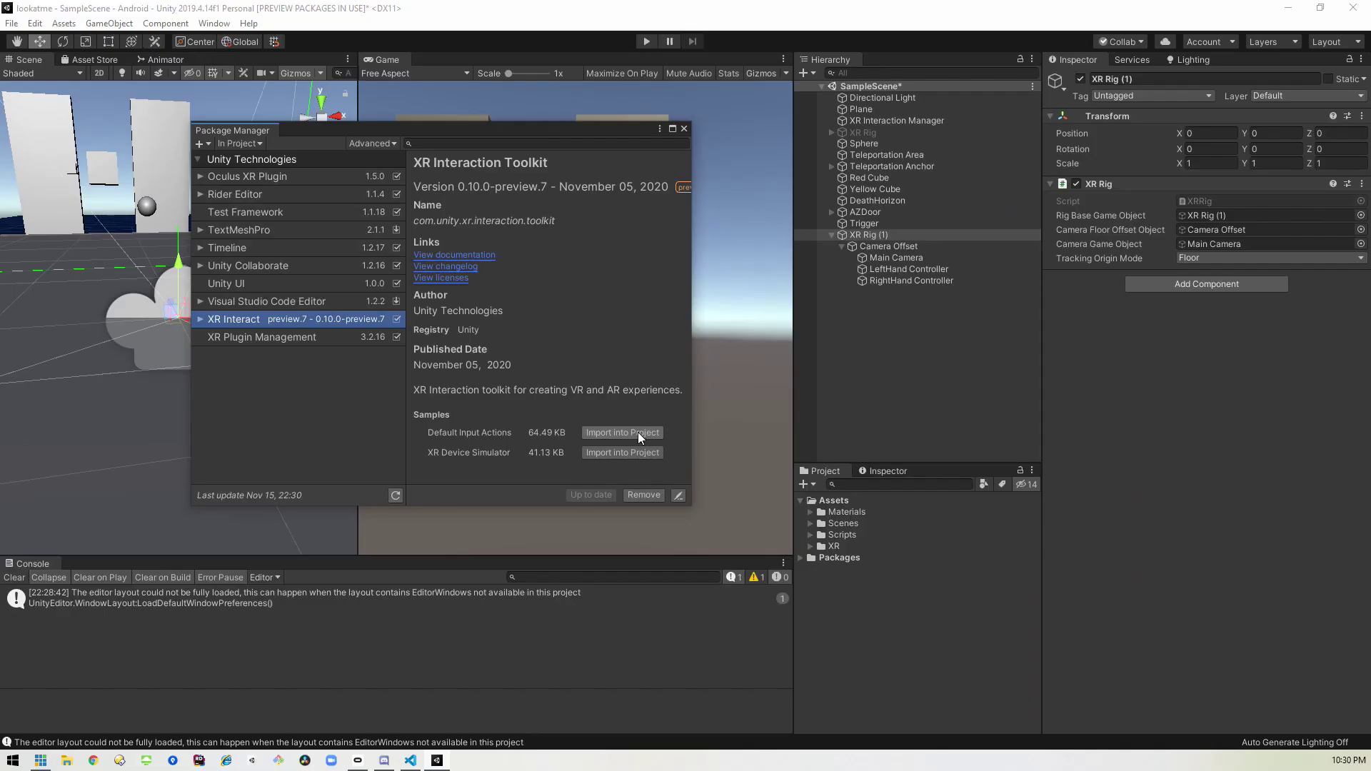
{"action": "left_click", "coordinate": [954, 526]}
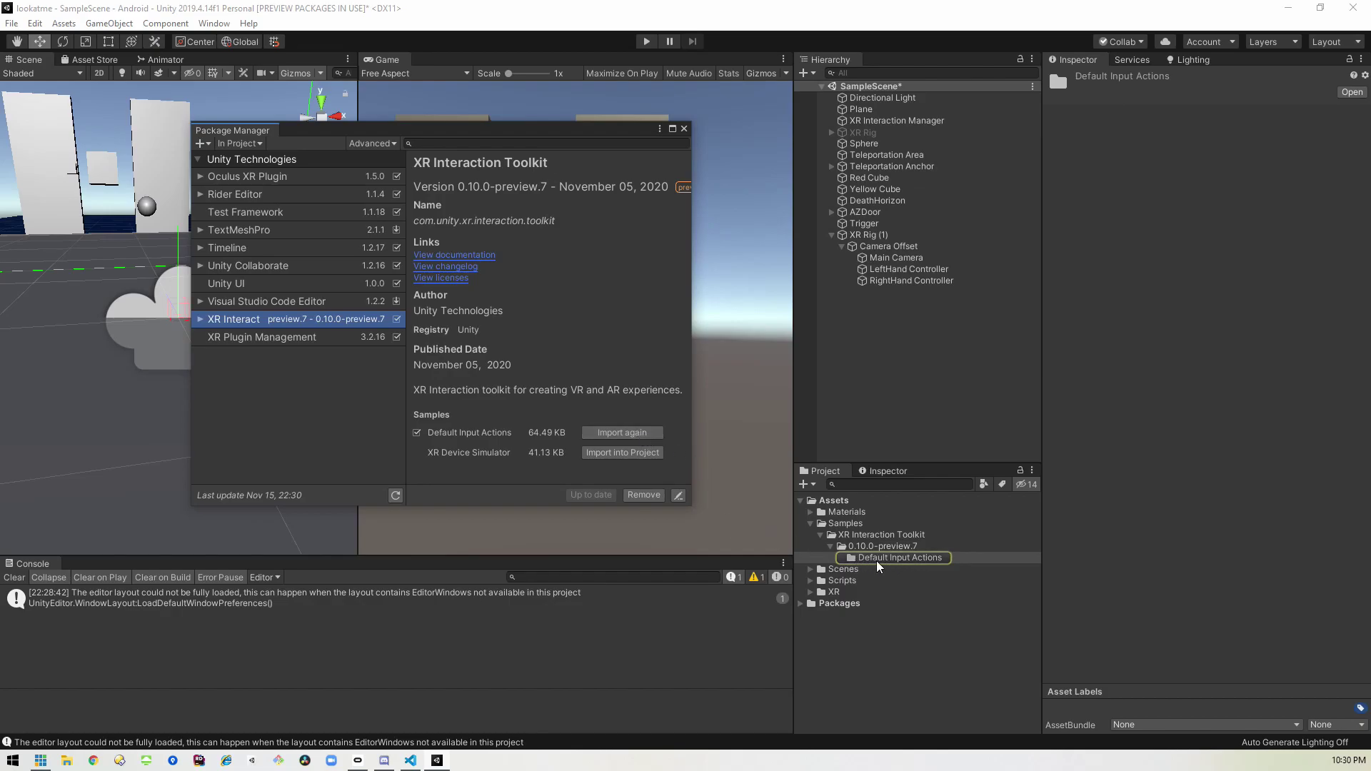
{"action": "left_click", "coordinate": [685, 130]}
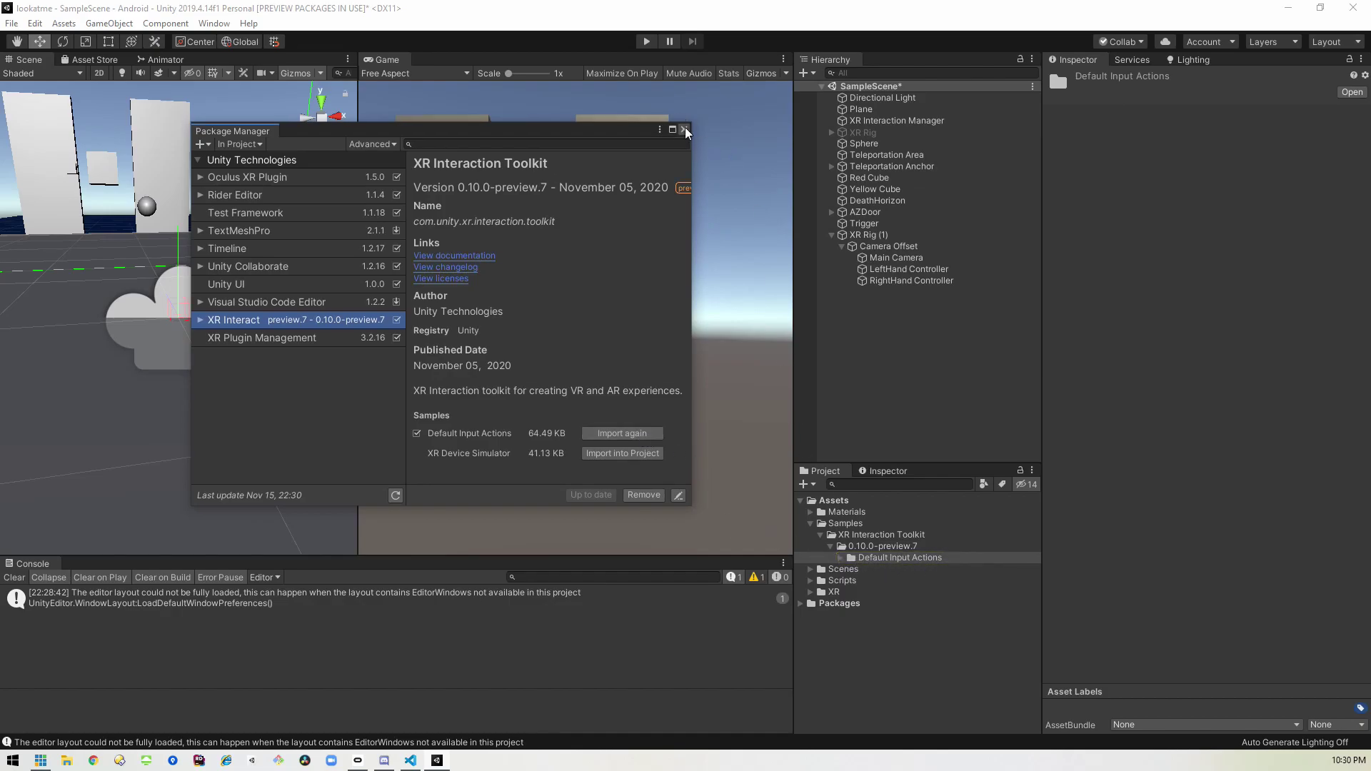
{"action": "left_click", "coordinate": [684, 130]}
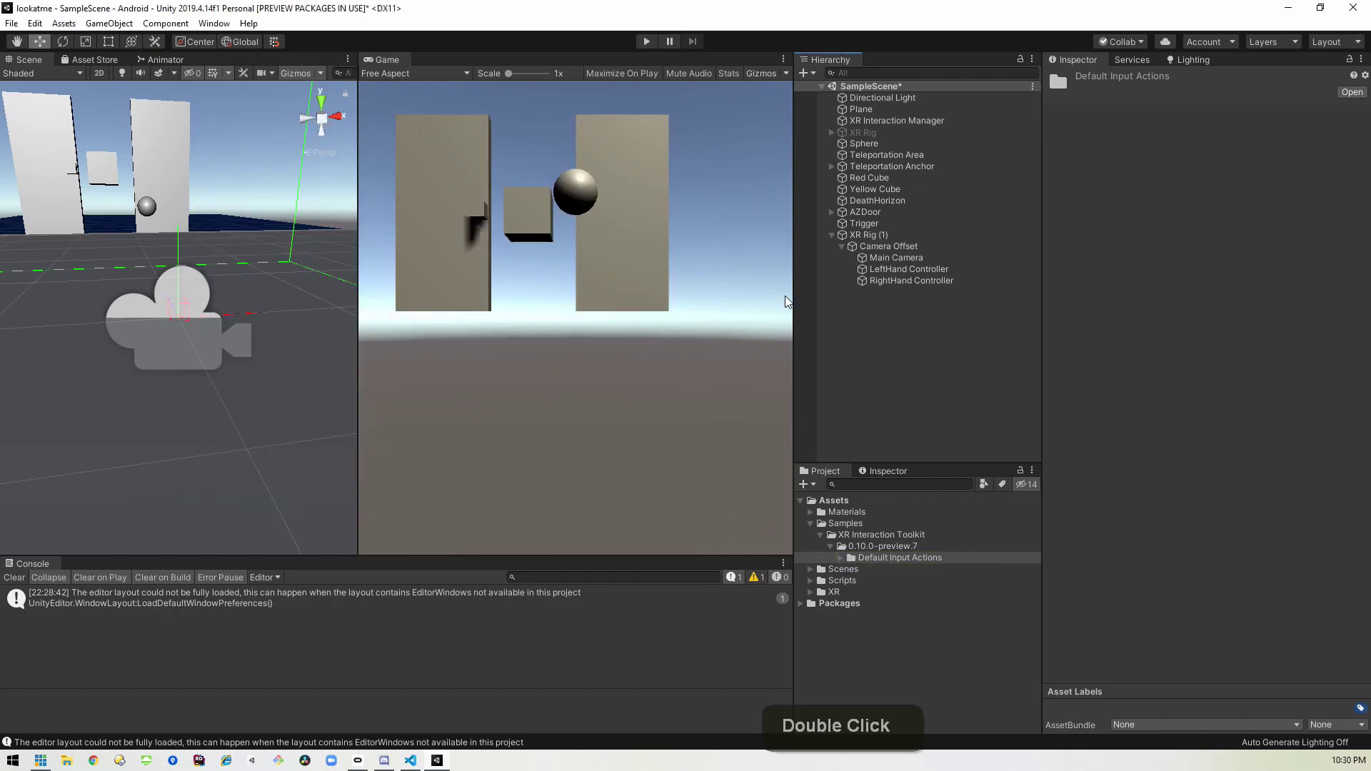
Step: Examine the imported XRI Default Input Actions asset, including the XRI RightHand action map and its Position action's binding
{"action": "double_click", "coordinate": [848, 560]}
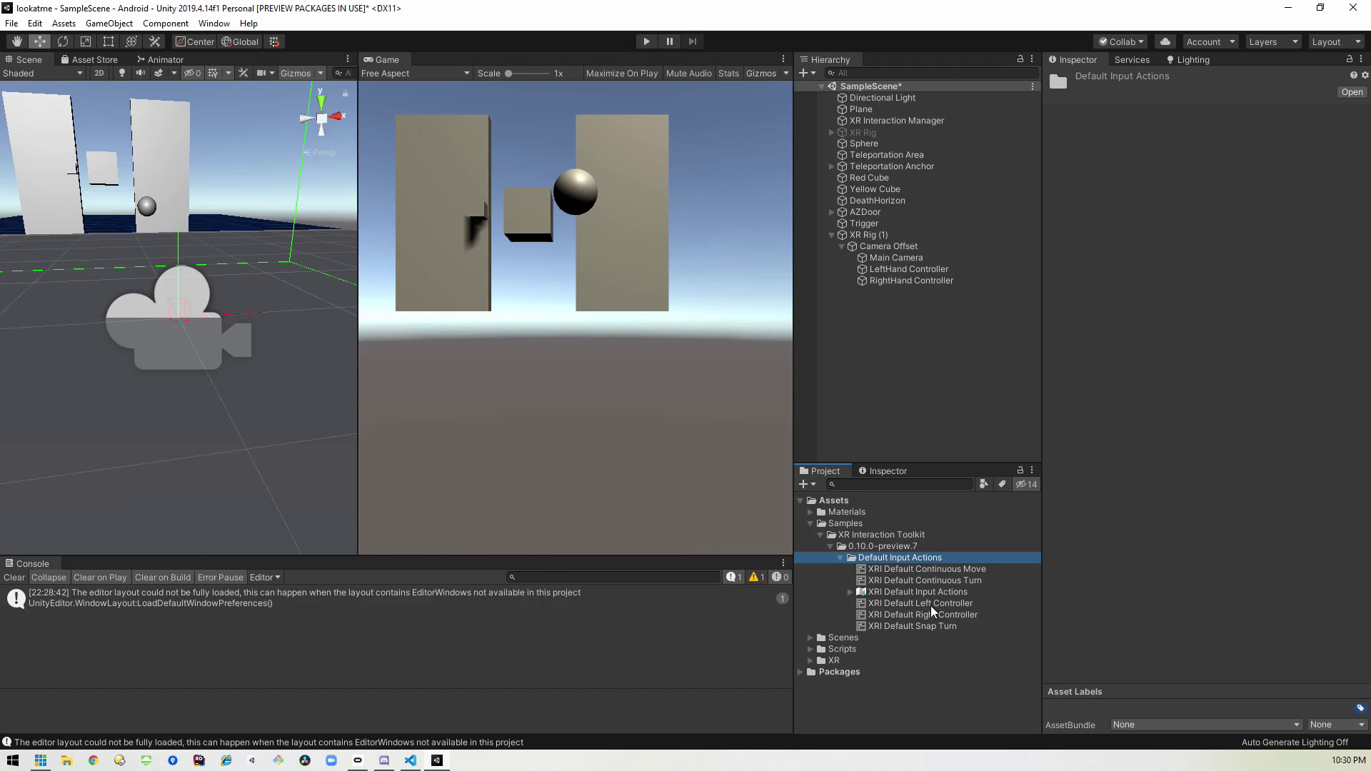
{"action": "left_click", "coordinate": [851, 595]}
{"action": "scroll", "coordinate": [926, 607], "scroll_direction": "down", "scroll_amount": 3}
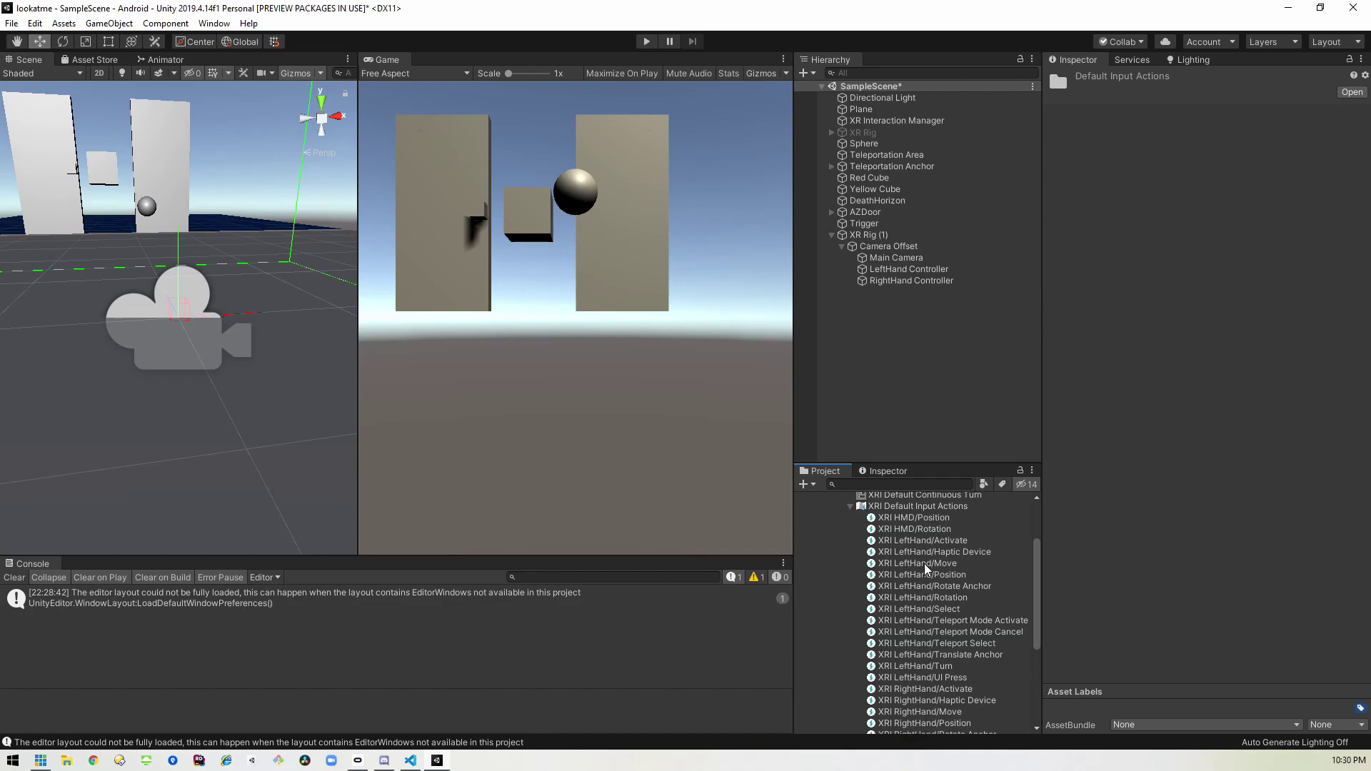
{"action": "double_click", "coordinate": [919, 610]}
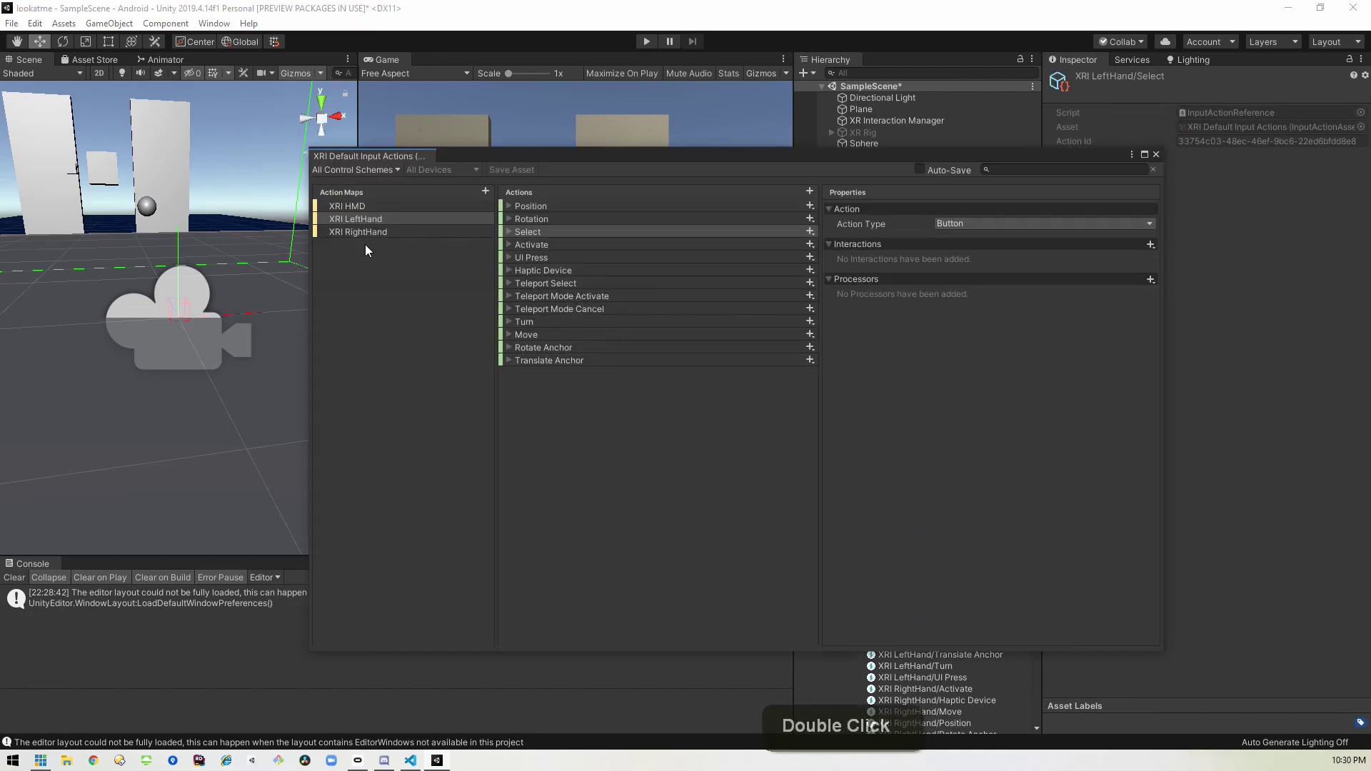
{"action": "left_click", "coordinate": [375, 236]}
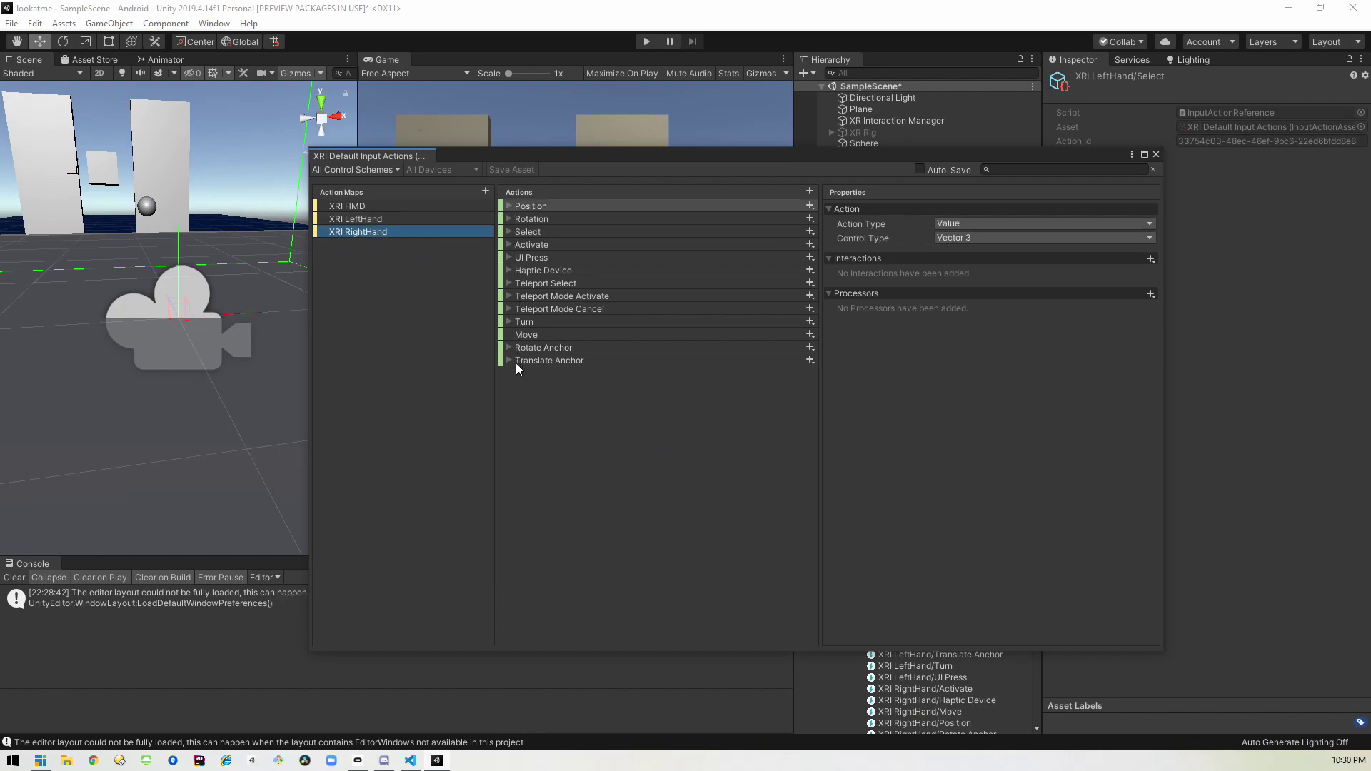
{"action": "left_click", "coordinate": [509, 207]}
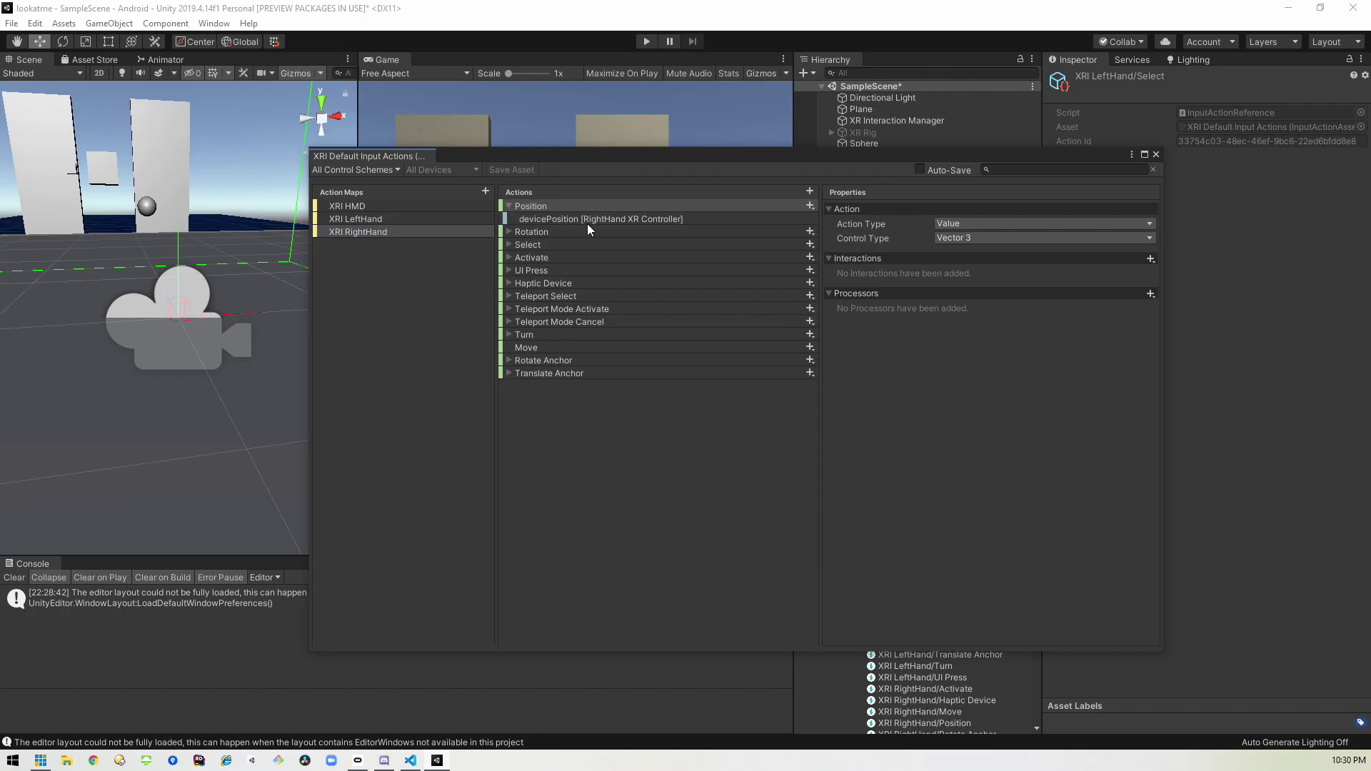
{"action": "left_click", "coordinate": [599, 220]}
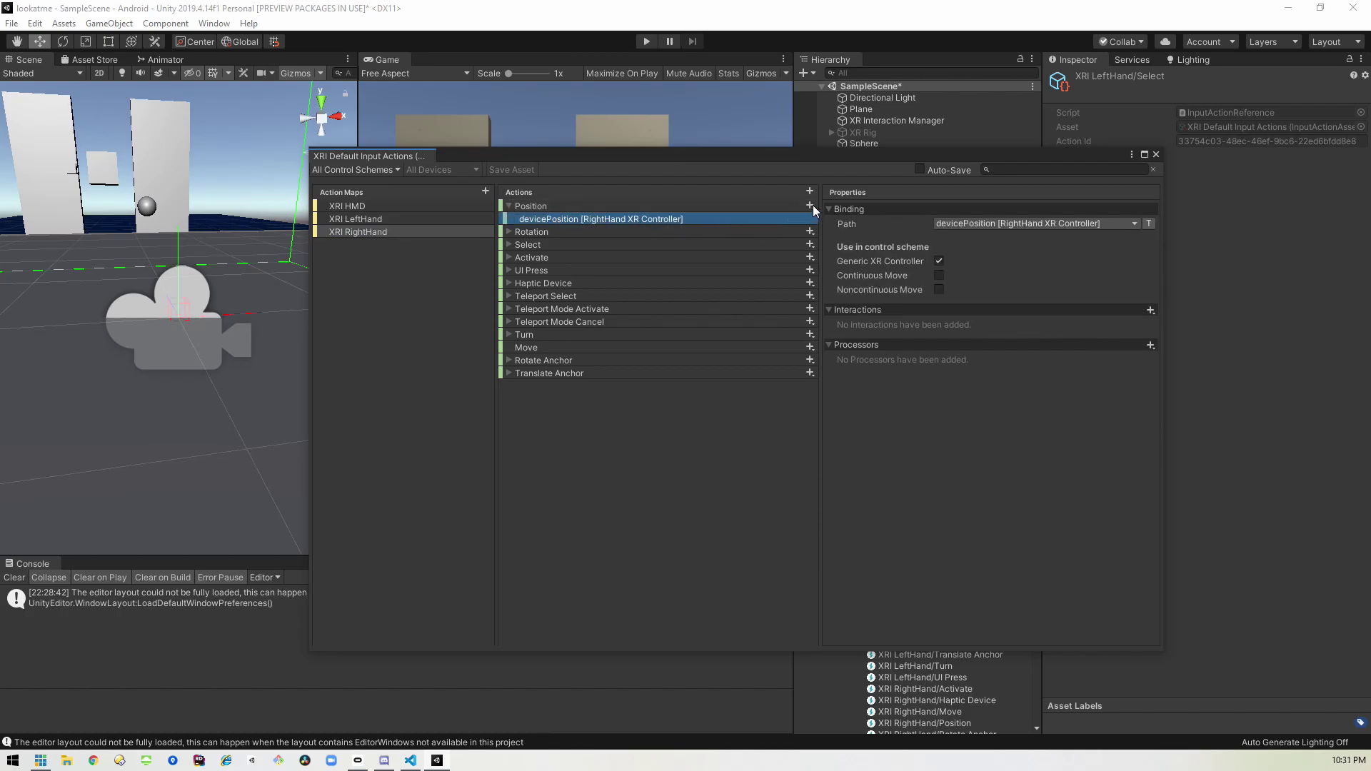
{"action": "left_click", "coordinate": [509, 207]}
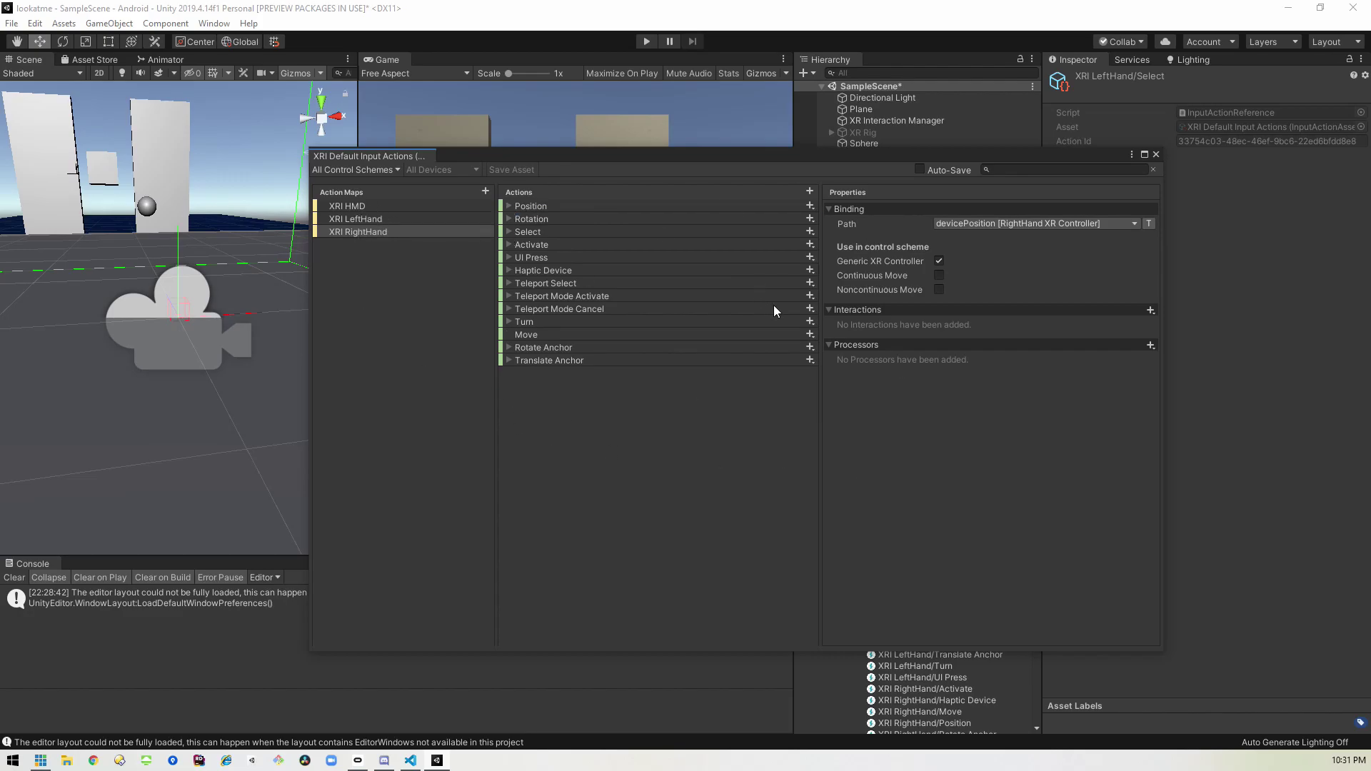
{"action": "left_click", "coordinate": [1156, 154]}
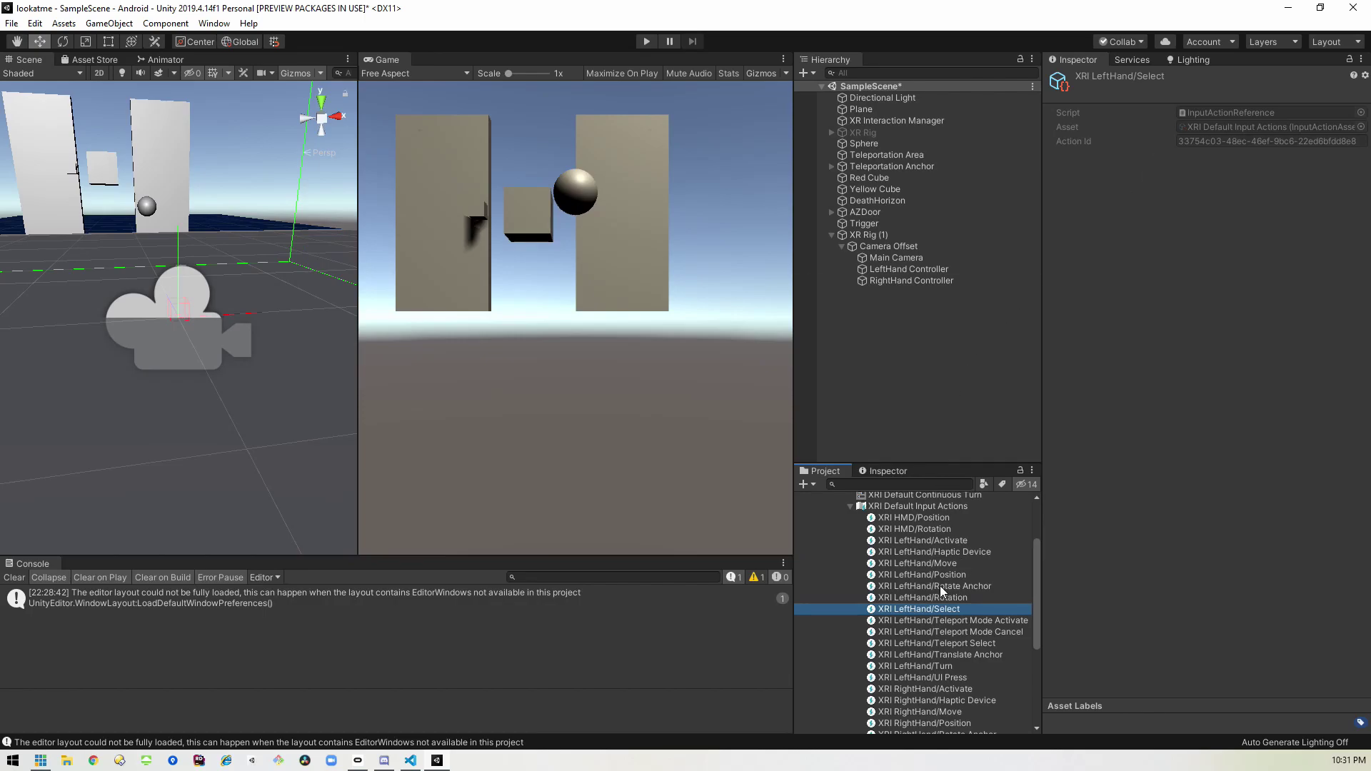
{"action": "left_click", "coordinate": [850, 507]}
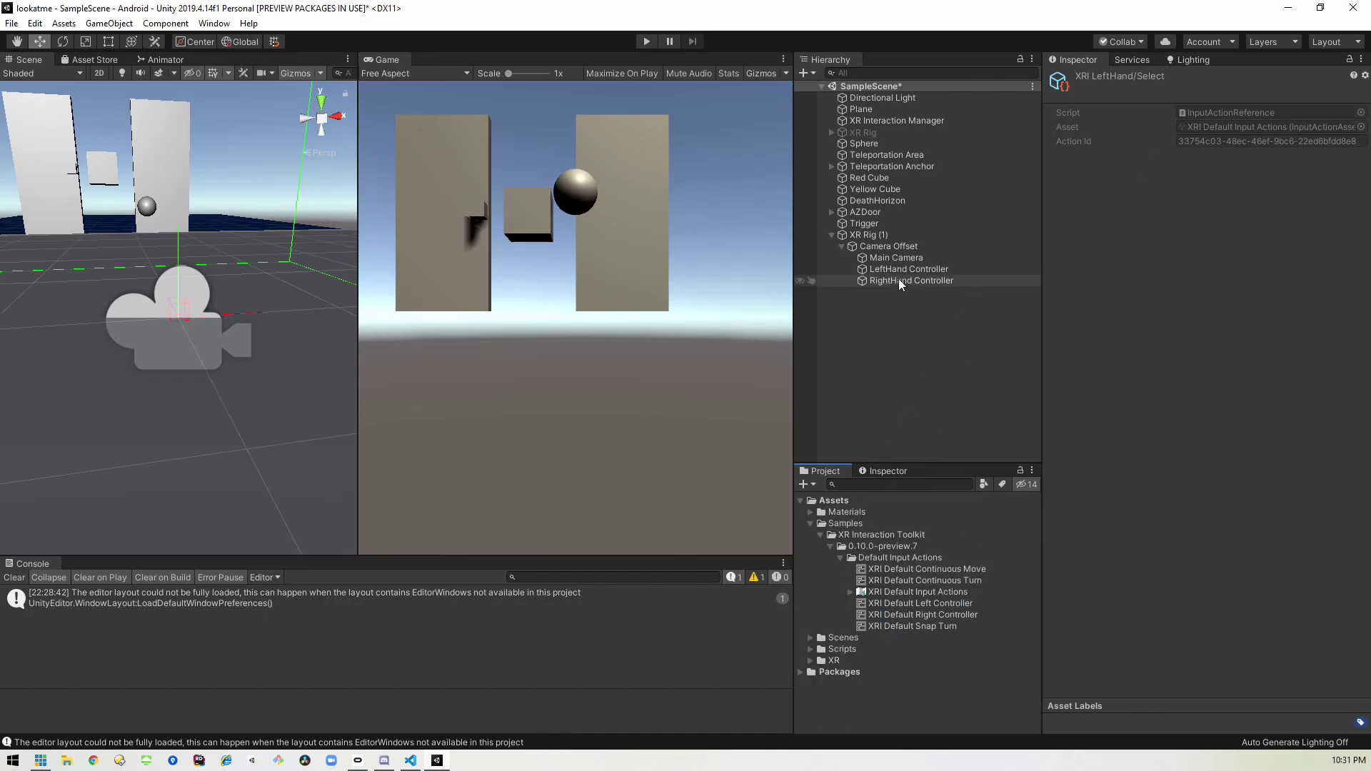
Step: Add an Input Action Manager component to the action-based rig, XR Rig (1)
{"action": "left_click", "coordinate": [865, 236]}
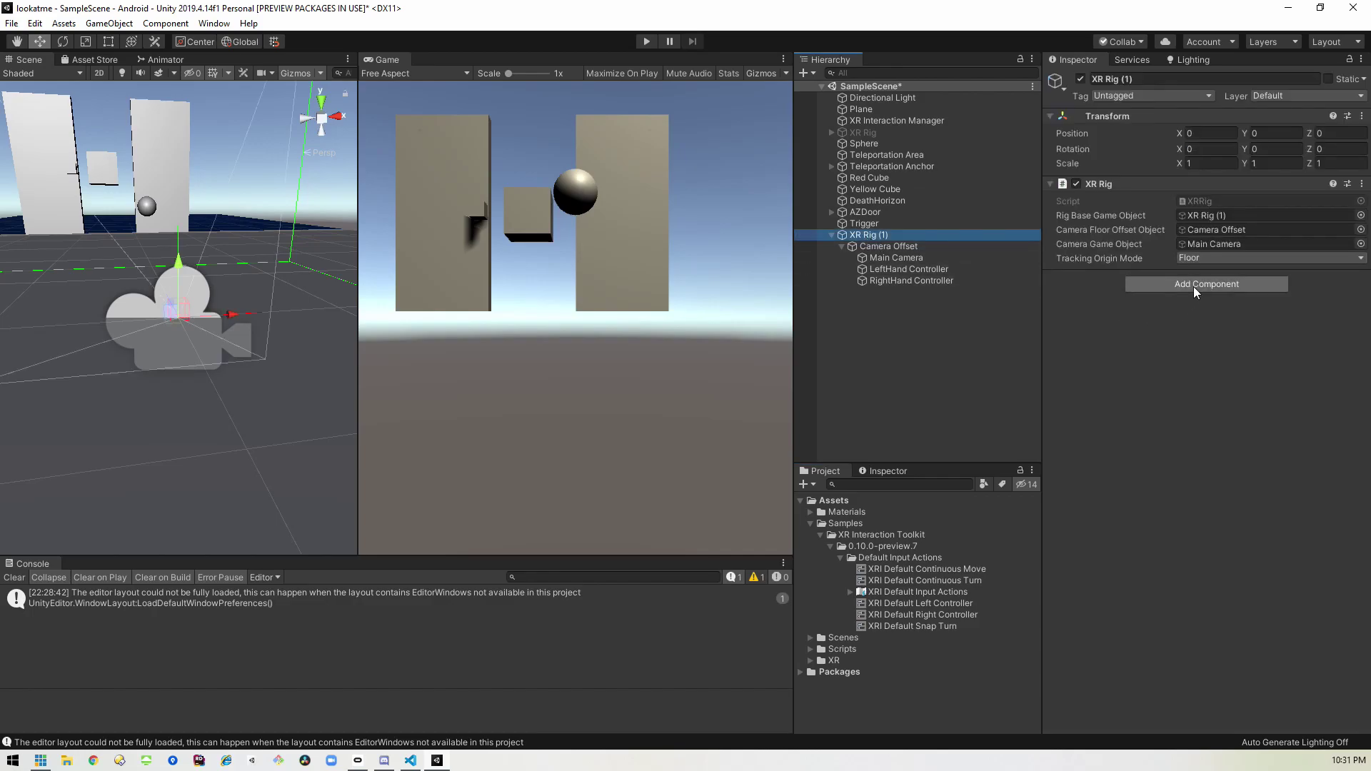
{"action": "left_click", "coordinate": [1193, 284]}
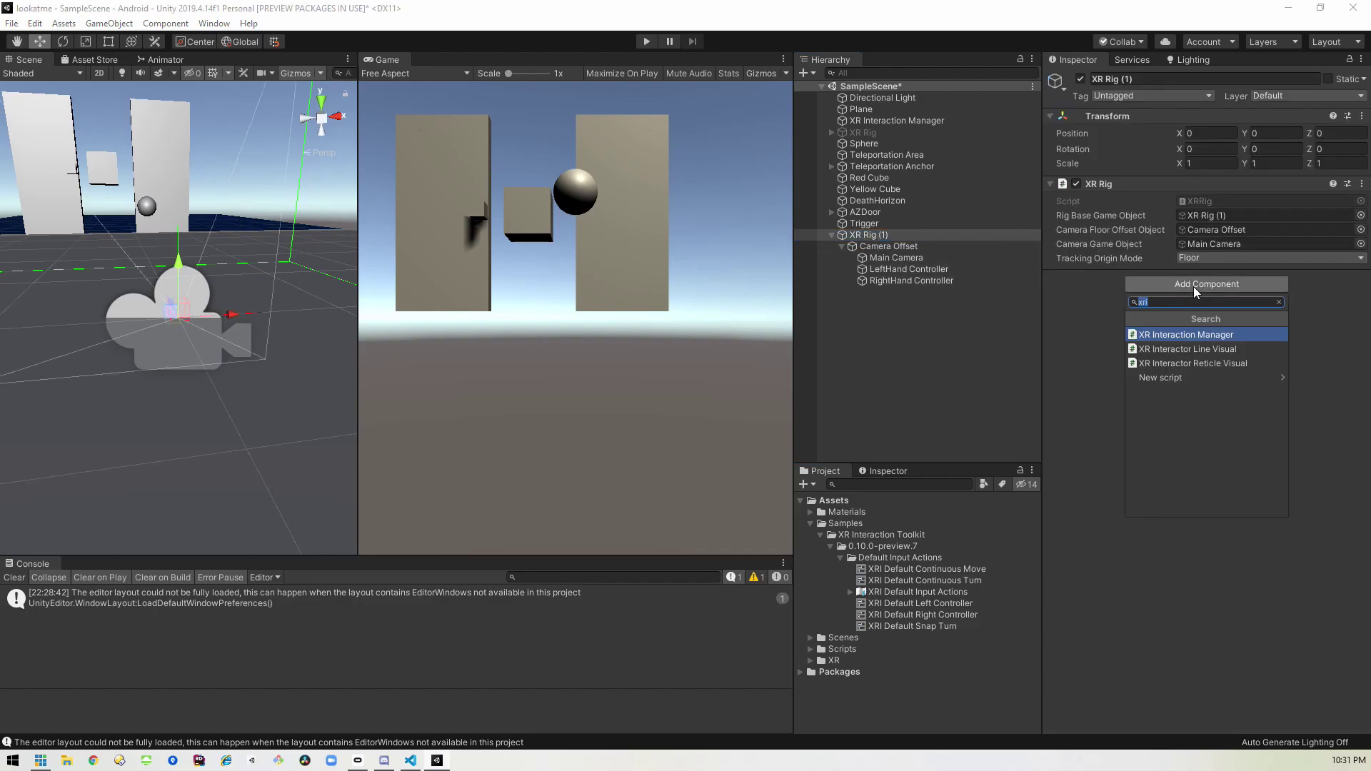
{"action": "type", "text": "input"}
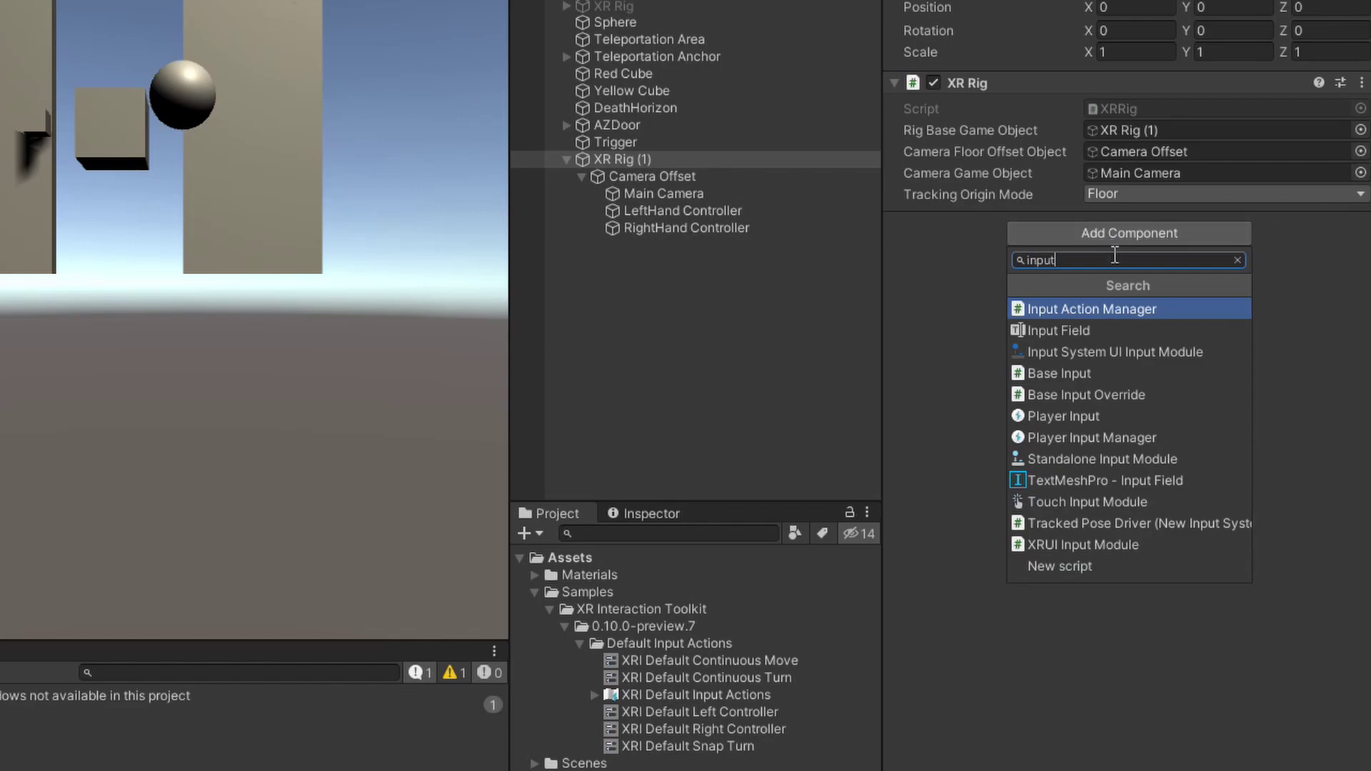
{"action": "left_click", "coordinate": [1124, 311]}
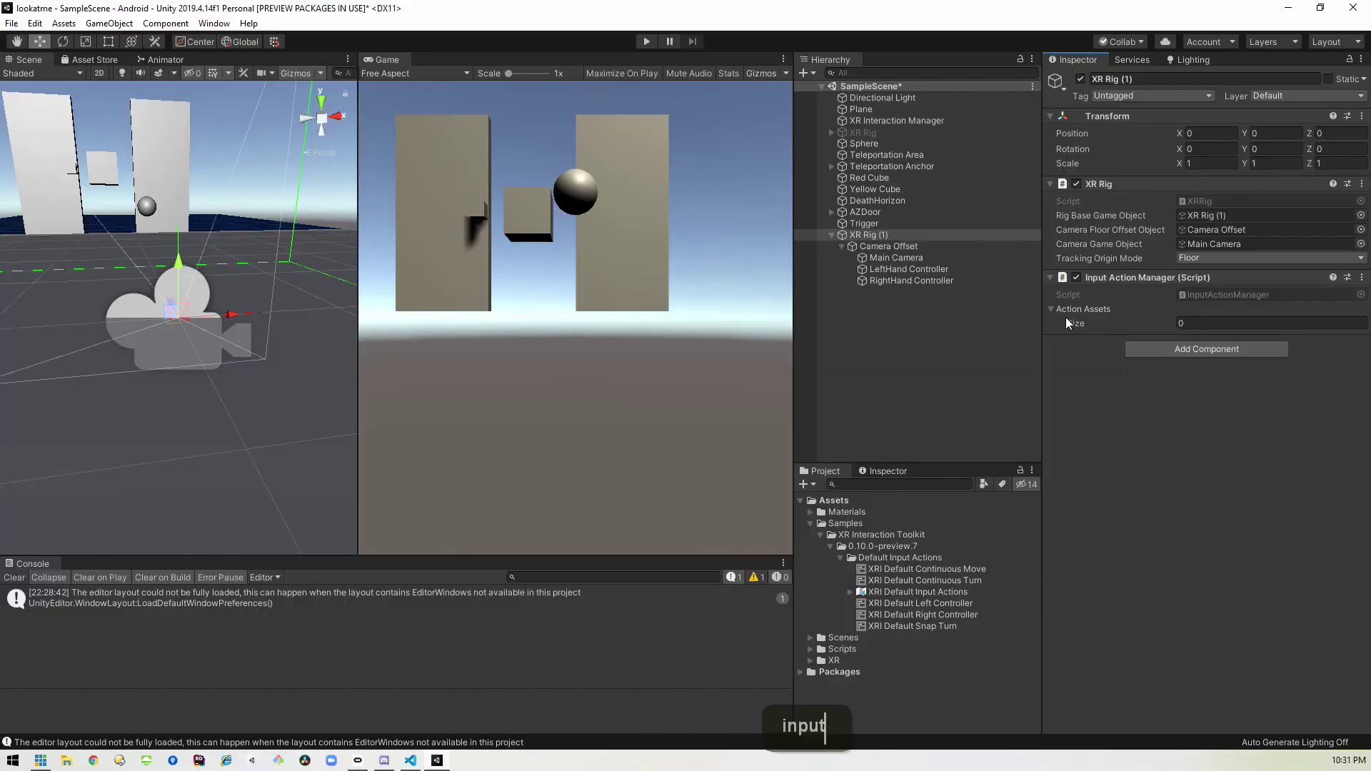
Step: Set the Input Action Manager's Action Assets size to 1 and assign XRI Default Input Actions to Element 0
{"action": "left_click", "coordinate": [1048, 310]}
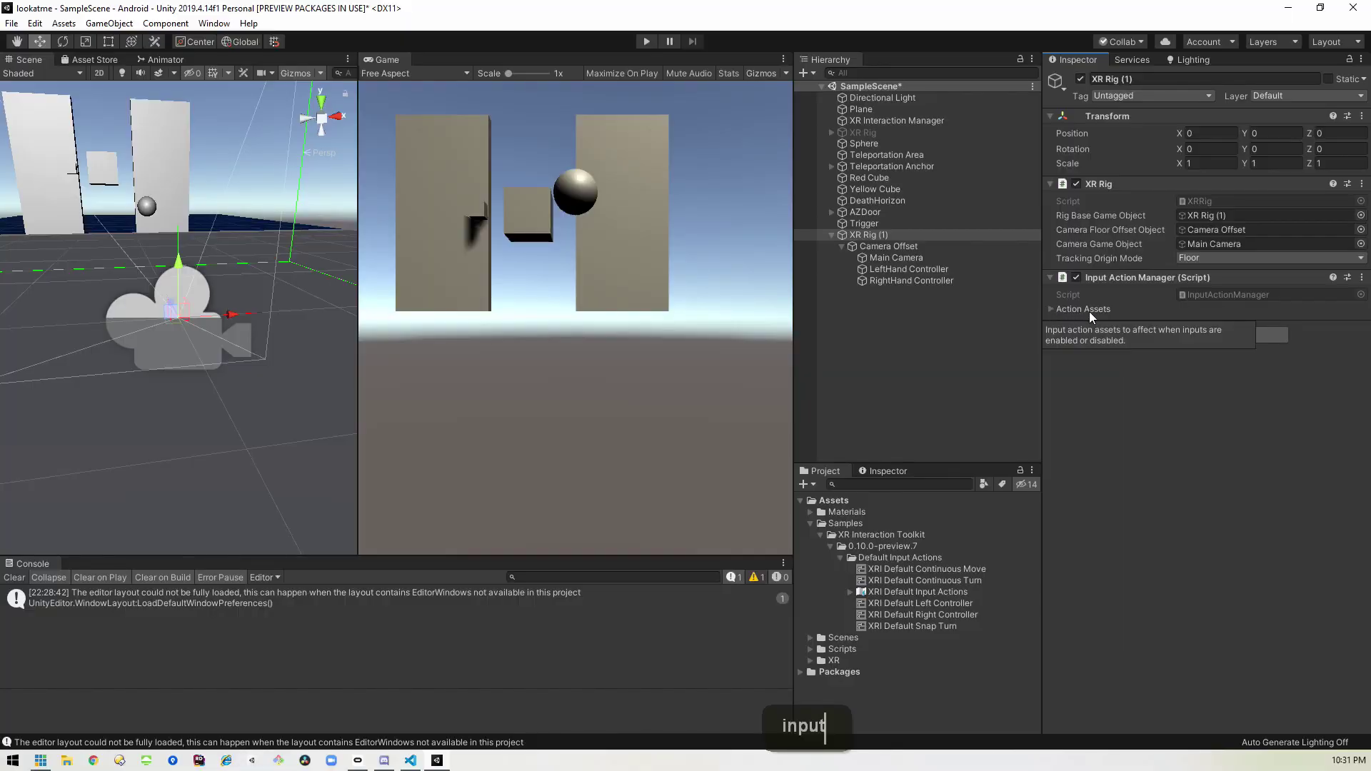
{"action": "left_click", "coordinate": [1052, 309]}
{"action": "left_click", "coordinate": [1153, 324]}
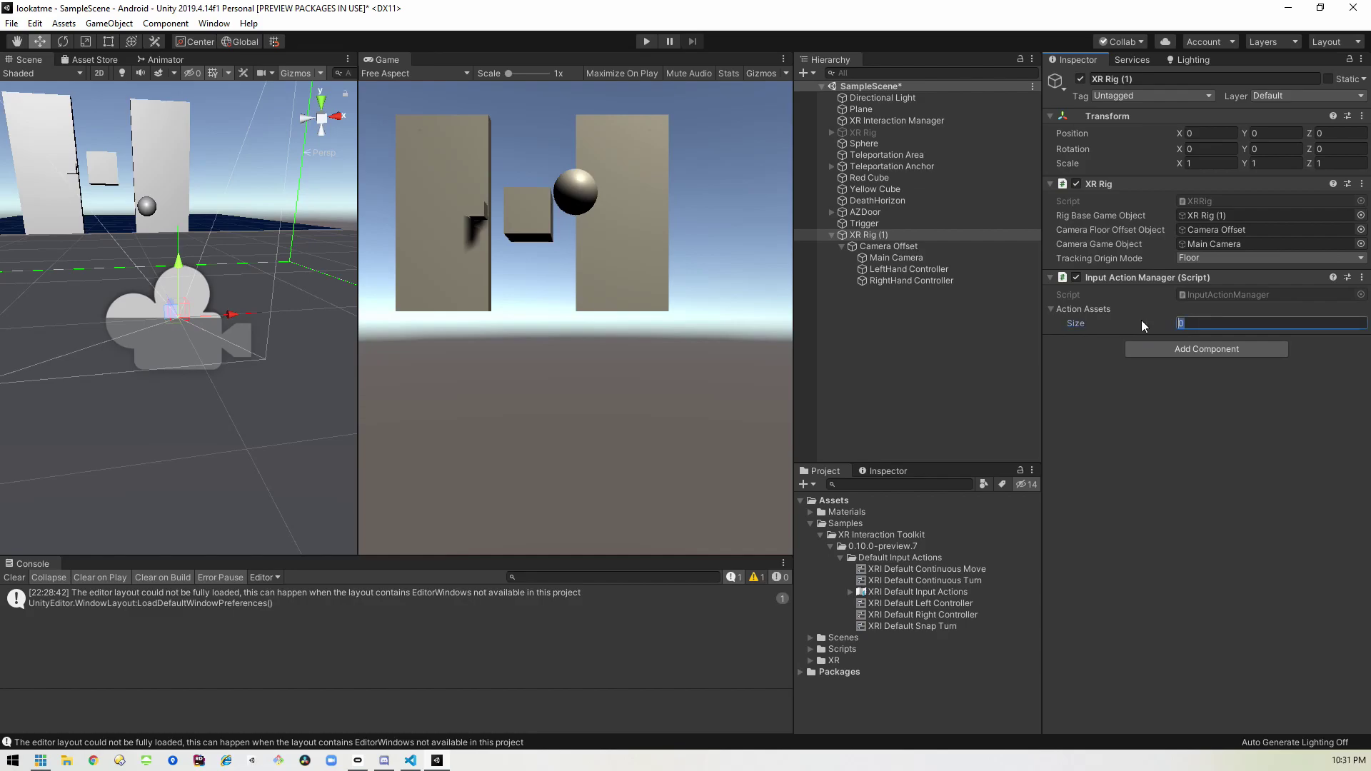
{"action": "left_click", "coordinate": [1257, 319]}
{"action": "type", "text": "1"}
{"action": "key", "text": "Return"}
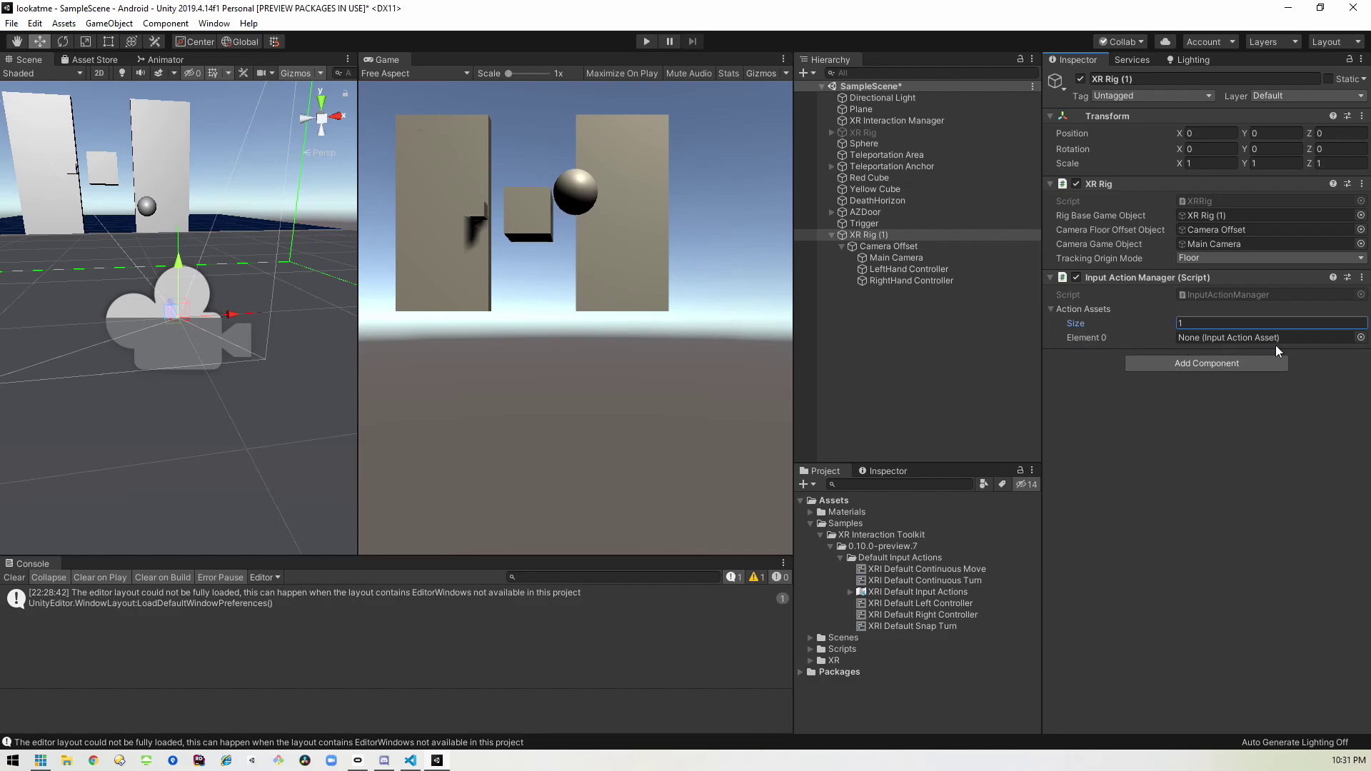
{"action": "left_click", "coordinate": [1361, 338]}
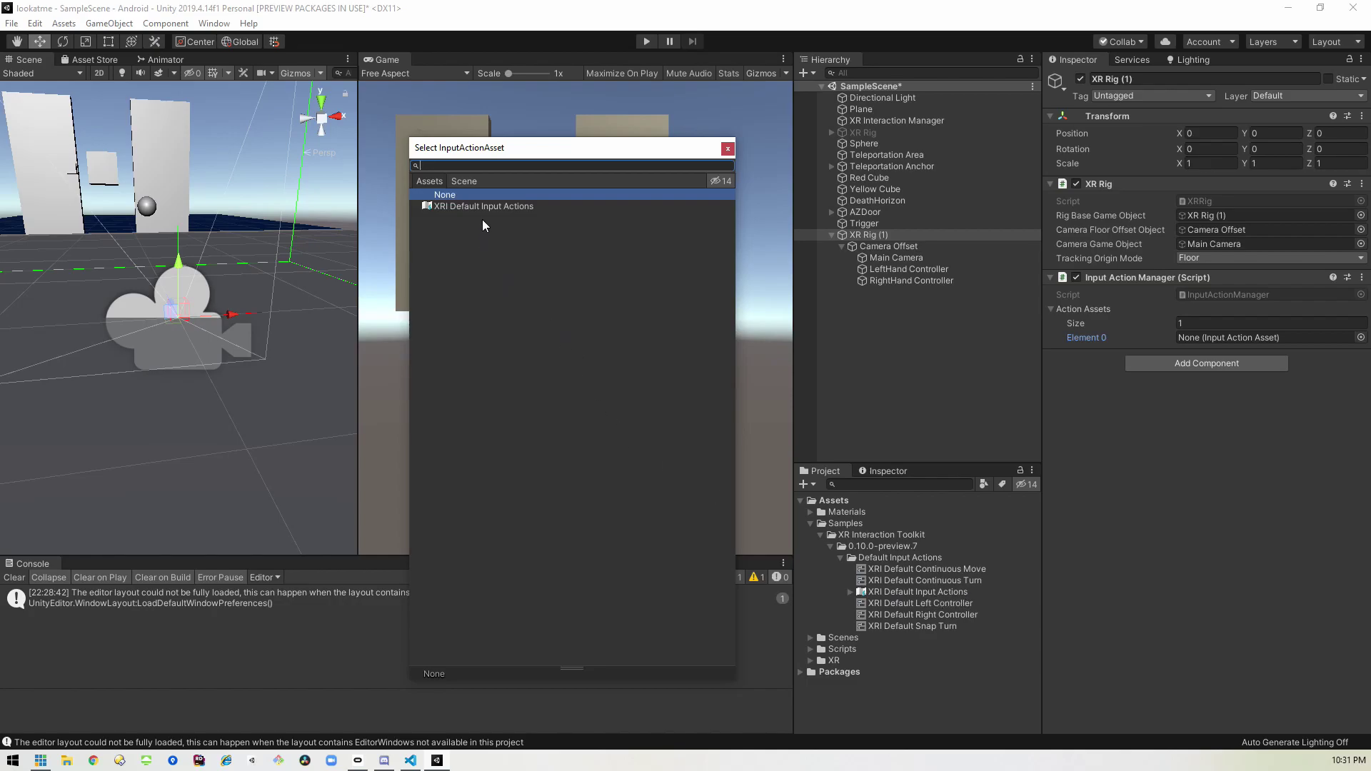
{"action": "double_click", "coordinate": [511, 207]}
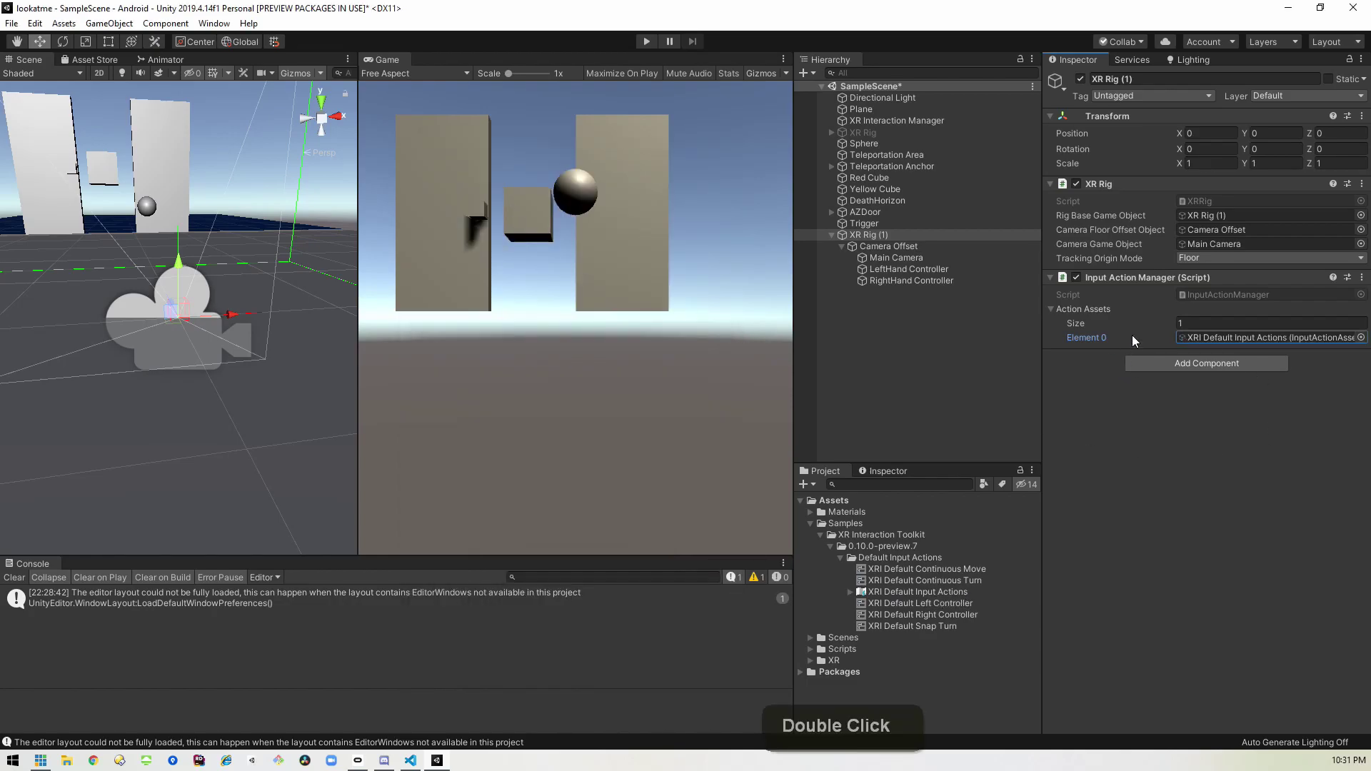
{"action": "left_click", "coordinate": [1050, 277]}
{"action": "left_click", "coordinate": [860, 235]}
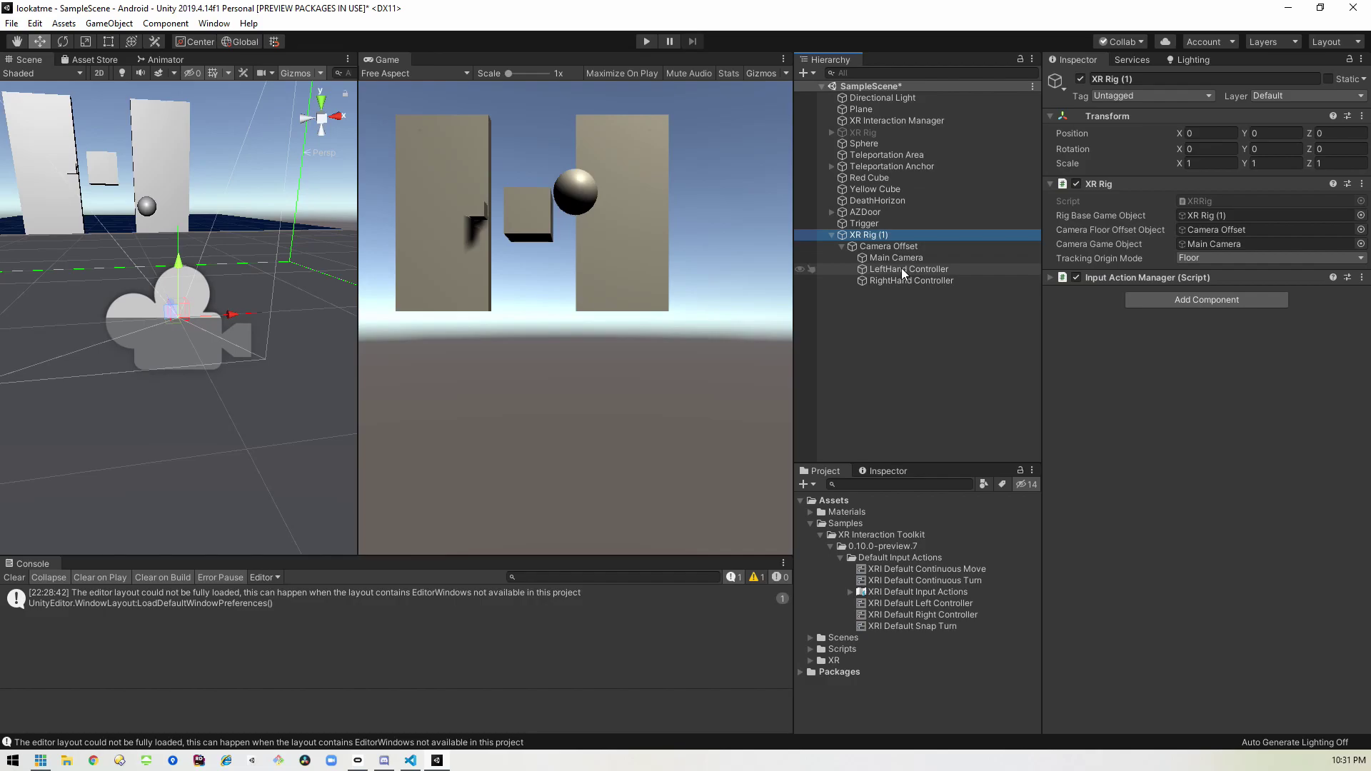
Step: Replace the LeftHand Controller's XR Controller (Action-based) component with one created from the XRI Default Left Controller preset
{"action": "left_click", "coordinate": [901, 269]}
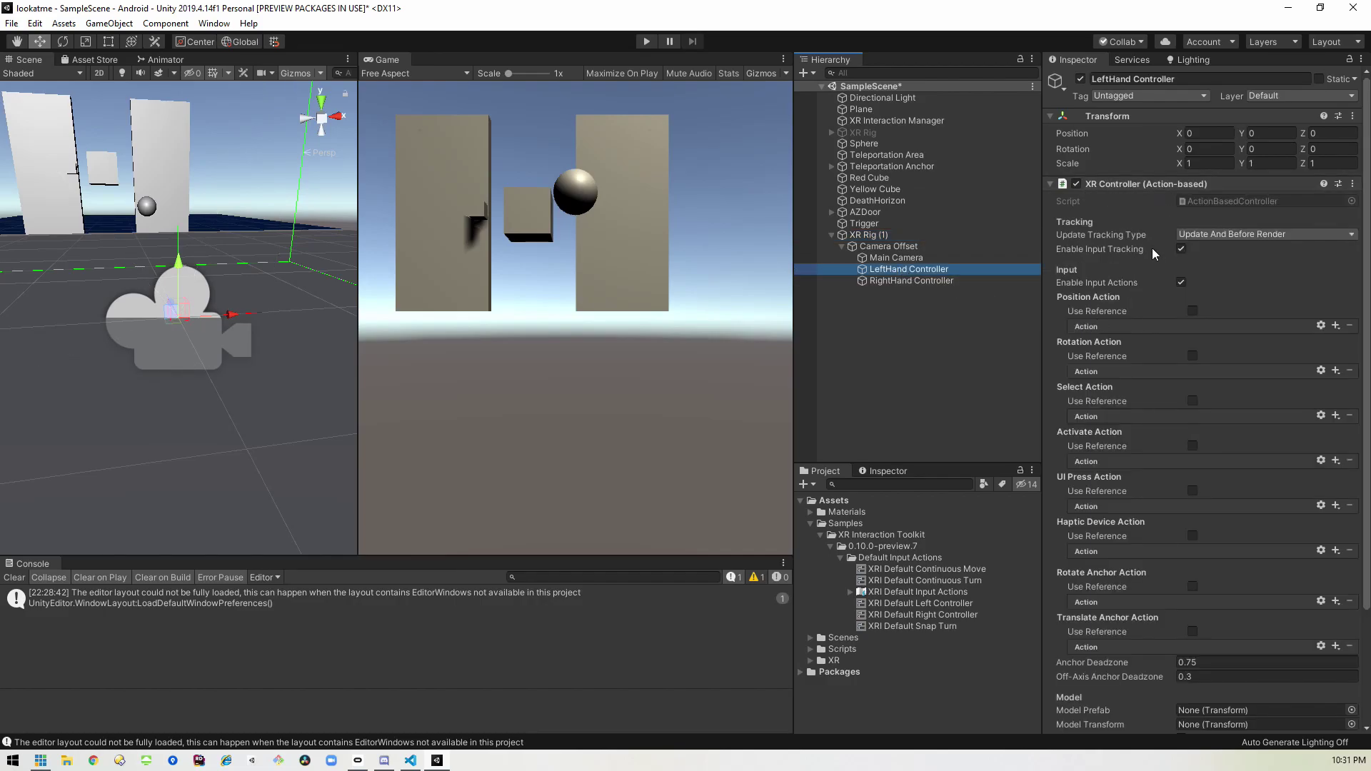
{"action": "left_click", "coordinate": [1353, 184]}
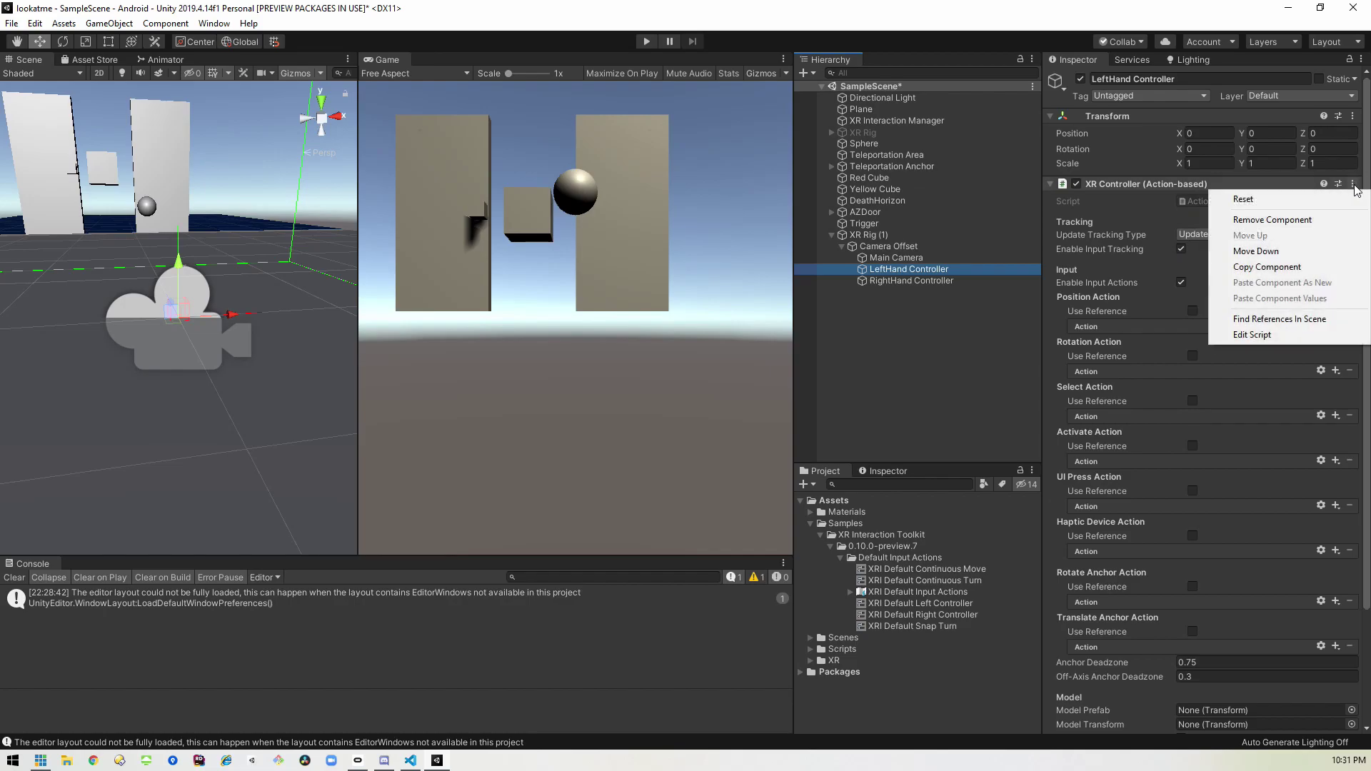
{"action": "left_click", "coordinate": [1330, 220]}
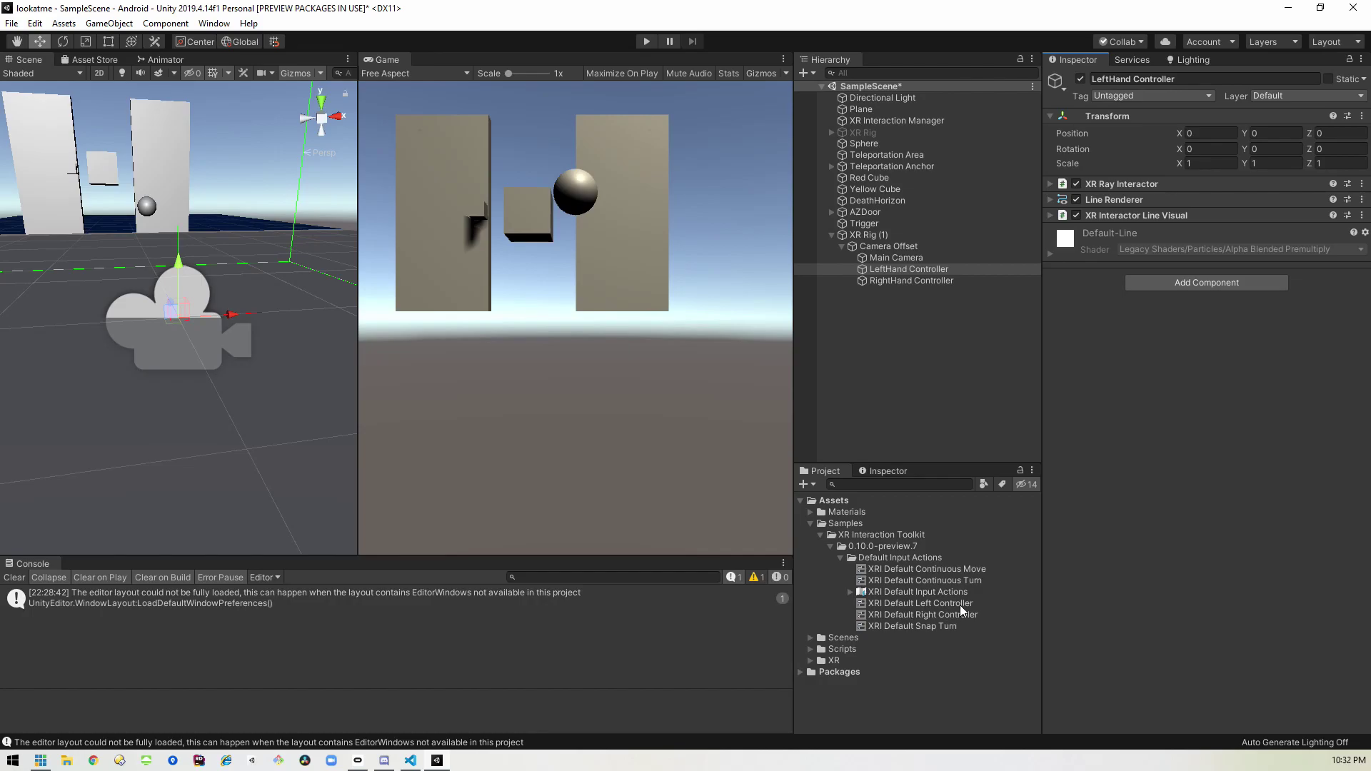
{"action": "left_click_drag", "start_coordinate": [950, 603], "coordinate": [1232, 421]}
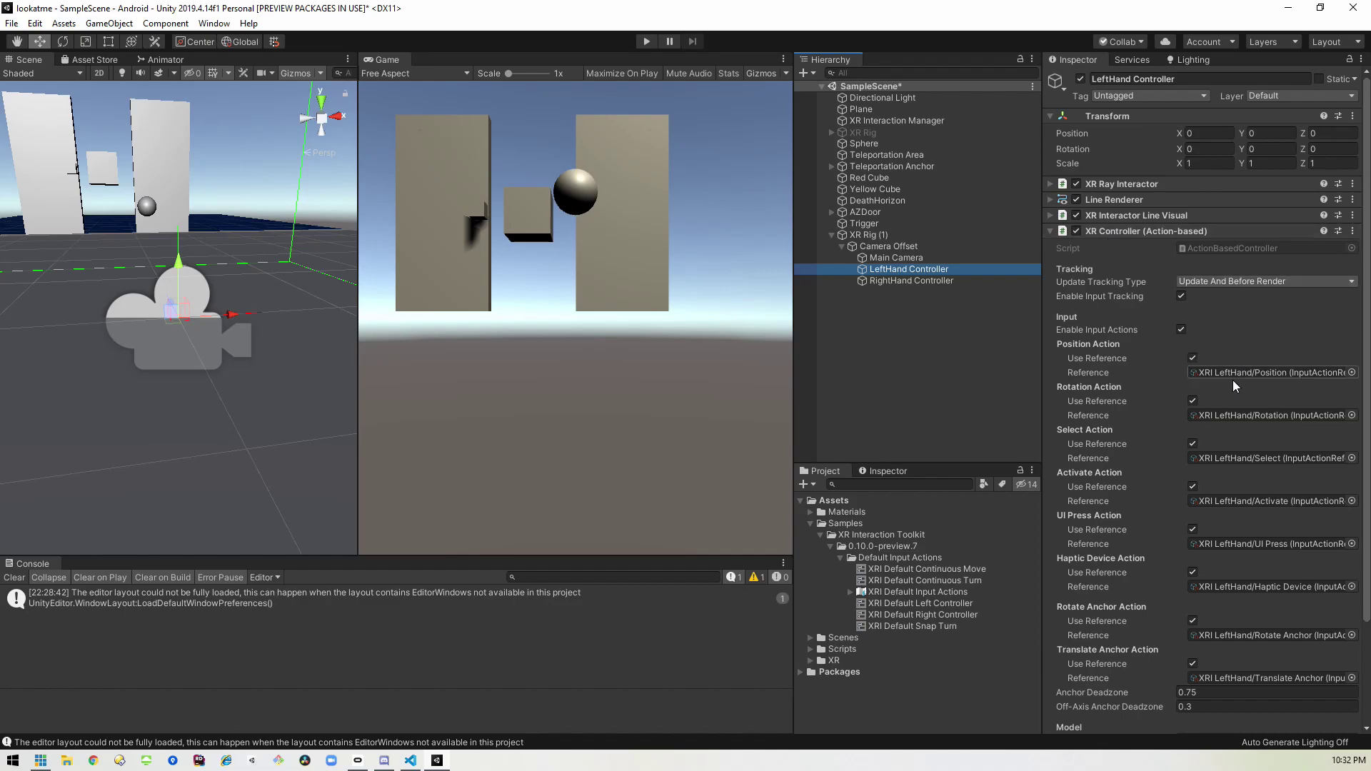
{"action": "scroll", "coordinate": [1223, 444], "scroll_direction": "down", "scroll_amount": 3}
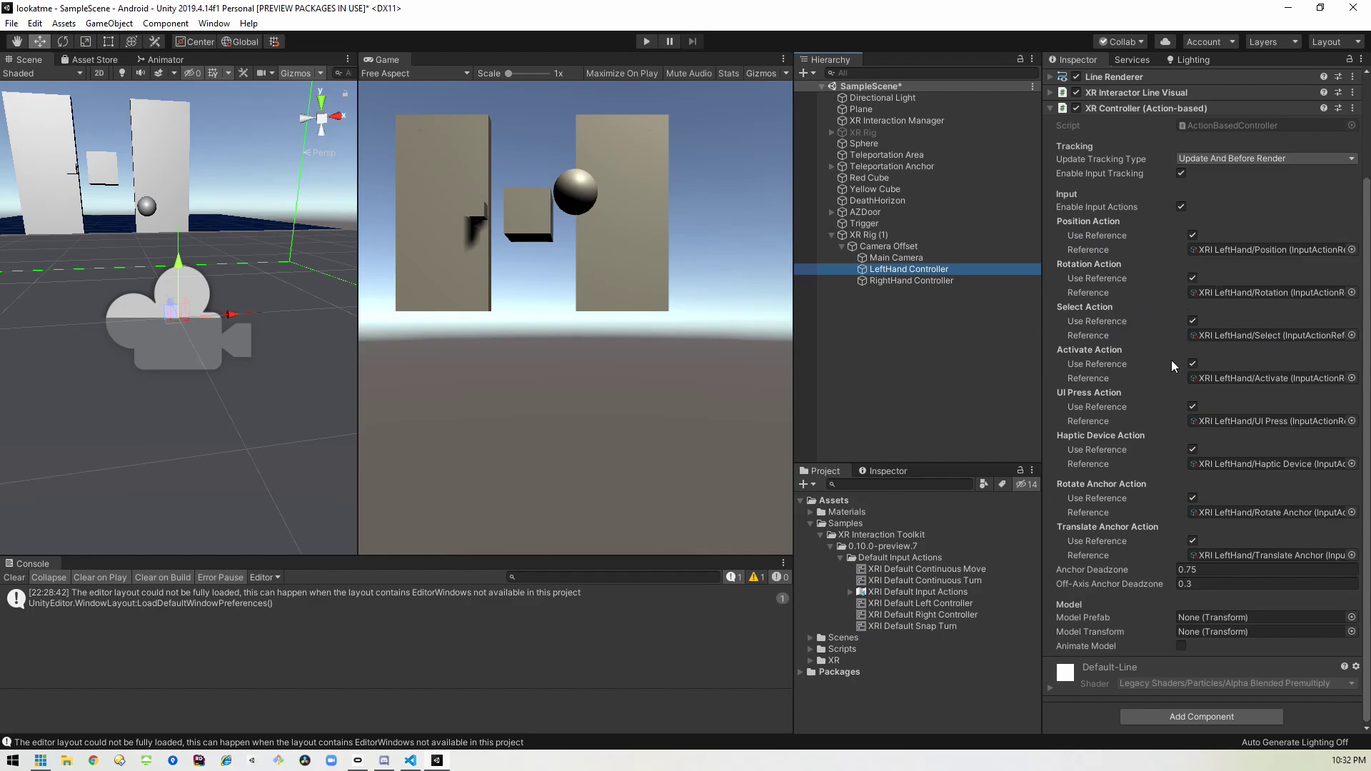
Step: Replace the RightHand Controller's XR Controller (Action-based) component with one created from the XRI Default Right Controller preset
{"action": "left_click", "coordinate": [919, 281]}
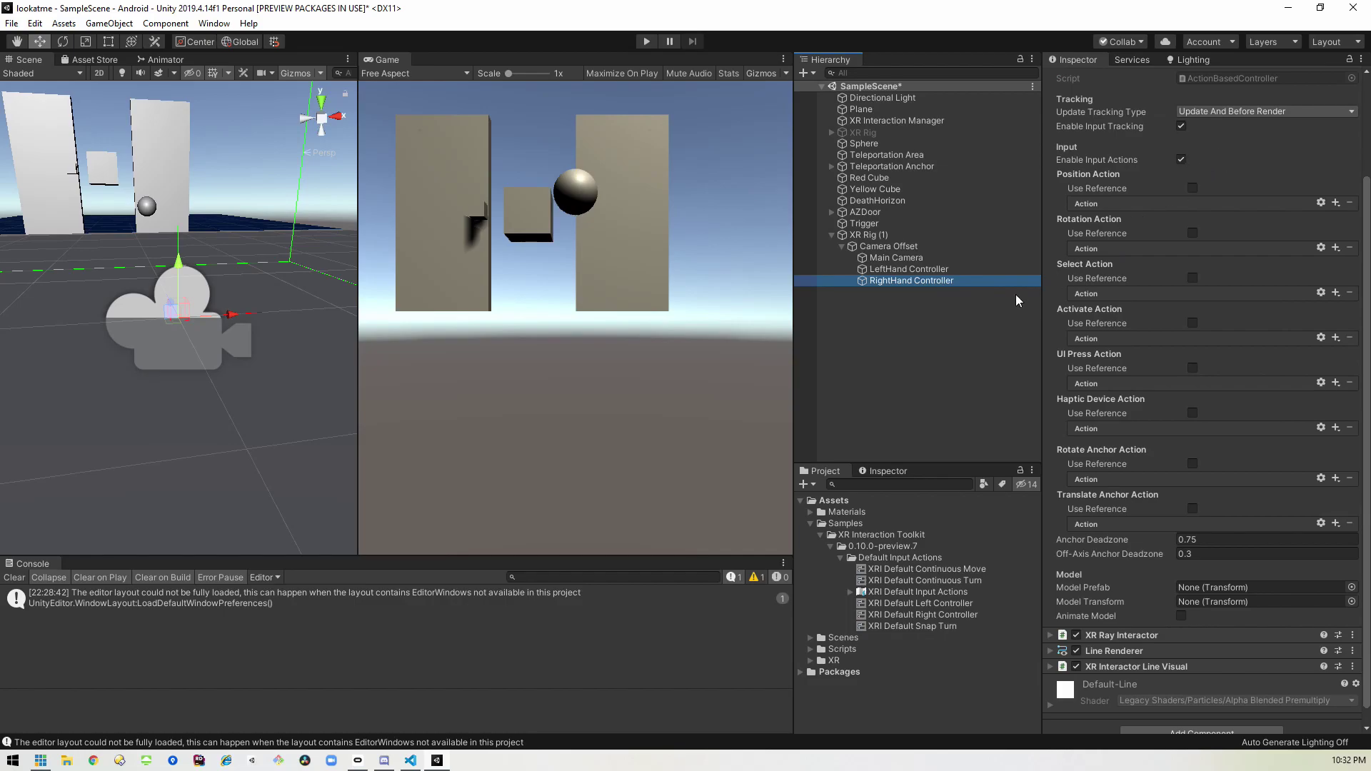
{"action": "scroll", "coordinate": [1117, 161], "scroll_direction": "up", "scroll_amount": 3}
{"action": "left_click", "coordinate": [1353, 184]}
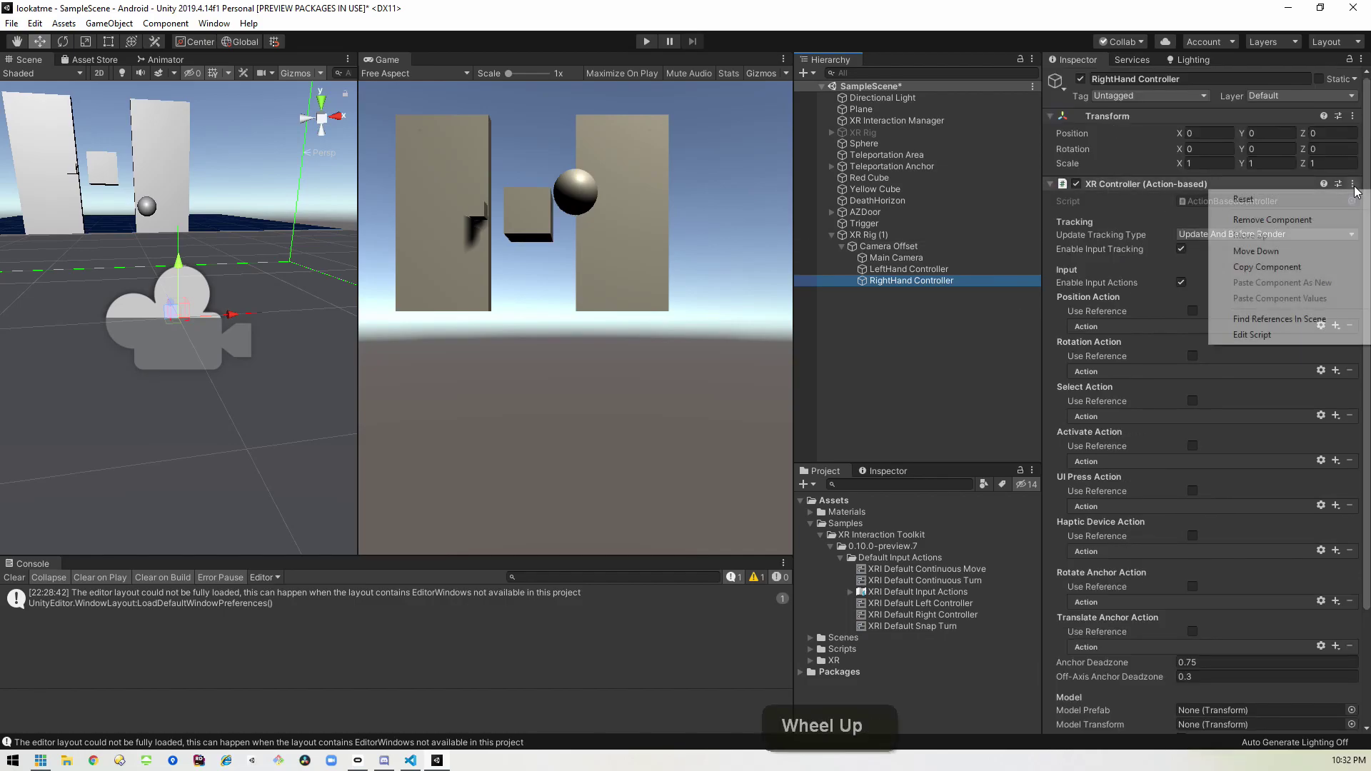
{"action": "left_click", "coordinate": [1338, 220]}
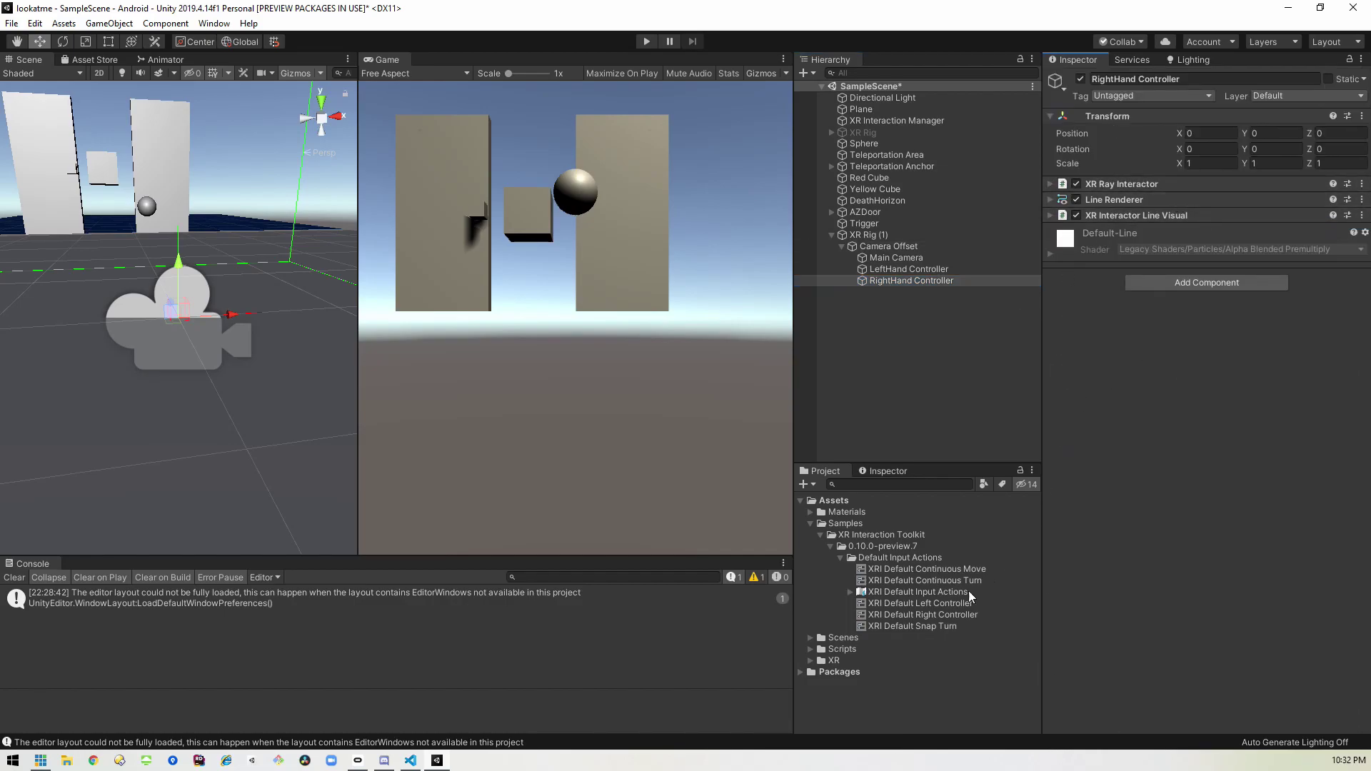
{"action": "left_click_drag", "start_coordinate": [905, 614], "coordinate": [1185, 379]}
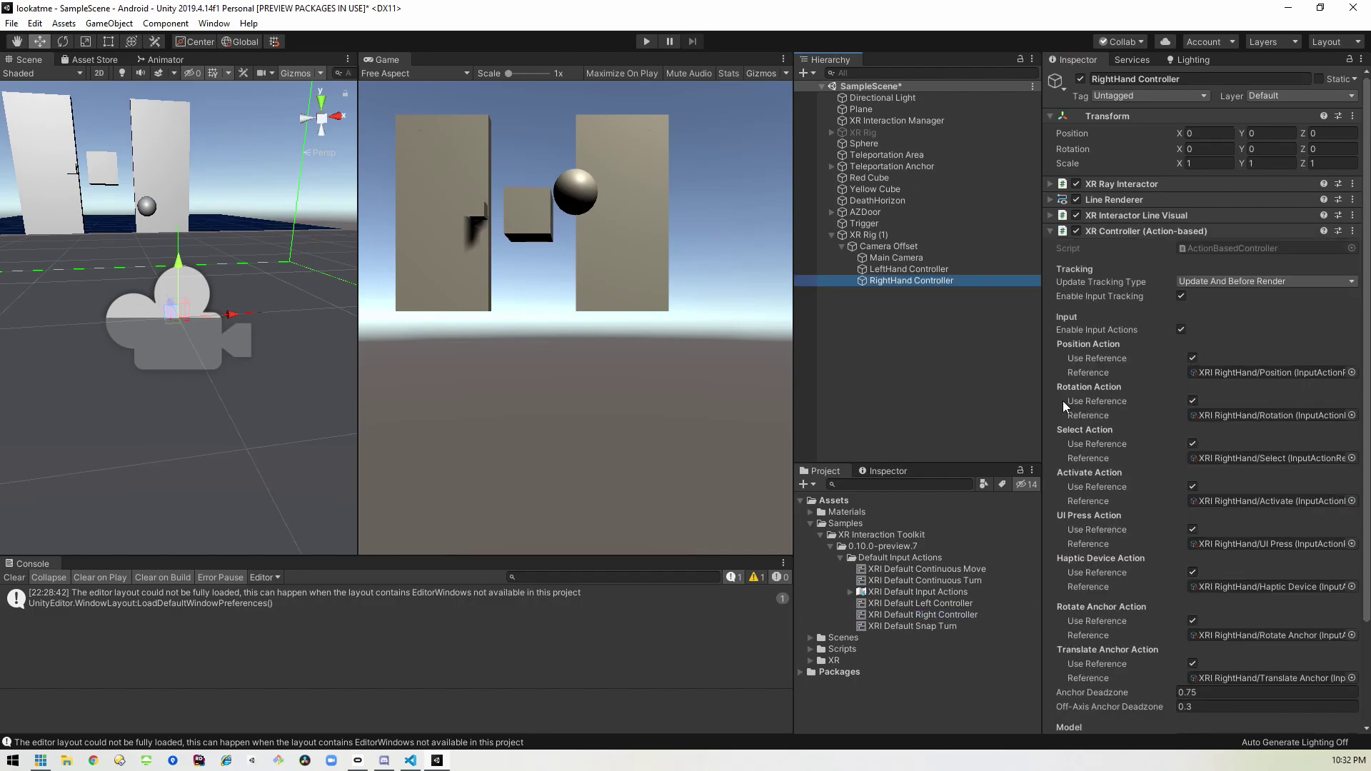
{"action": "left_click", "coordinate": [1047, 229]}
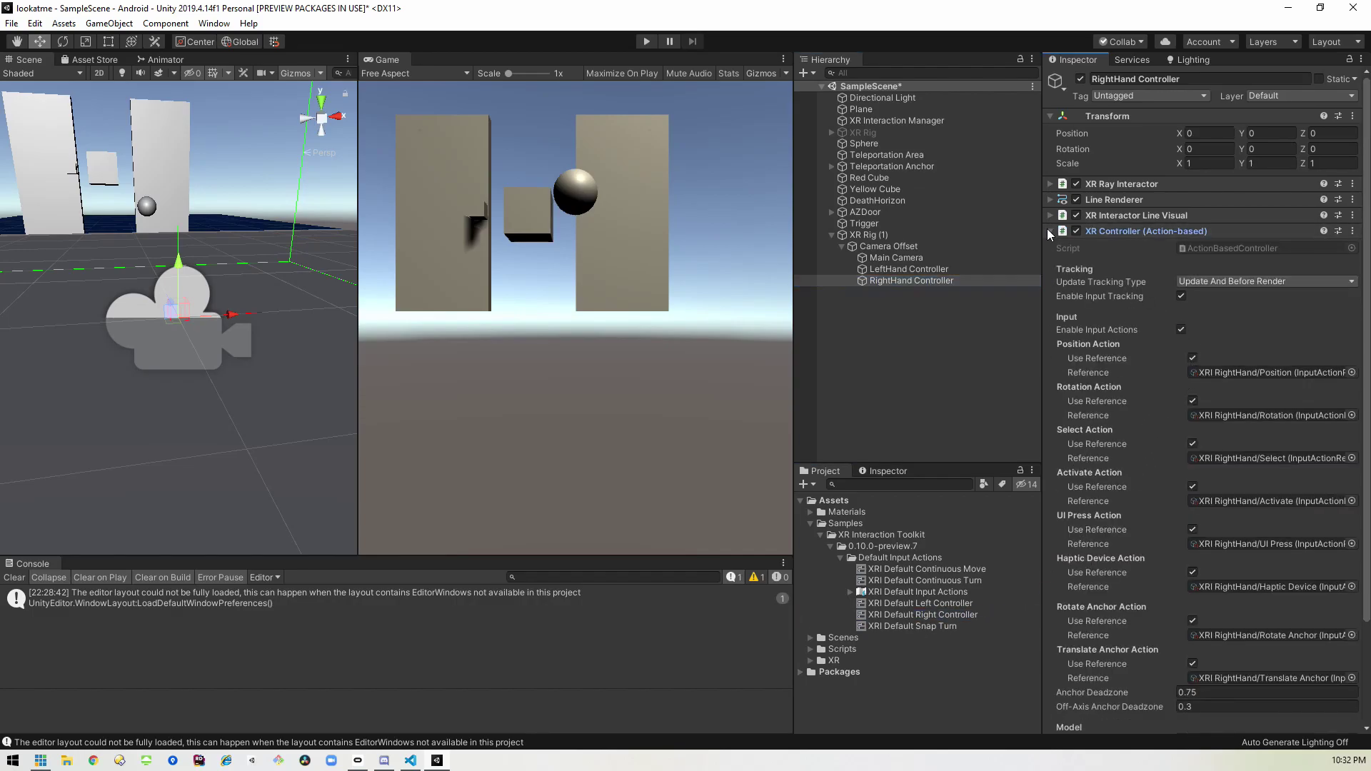
Step: Check the old XR Rig's components and add a Teleportation Provider component to XR Rig (1)
{"action": "left_click", "coordinate": [867, 235]}
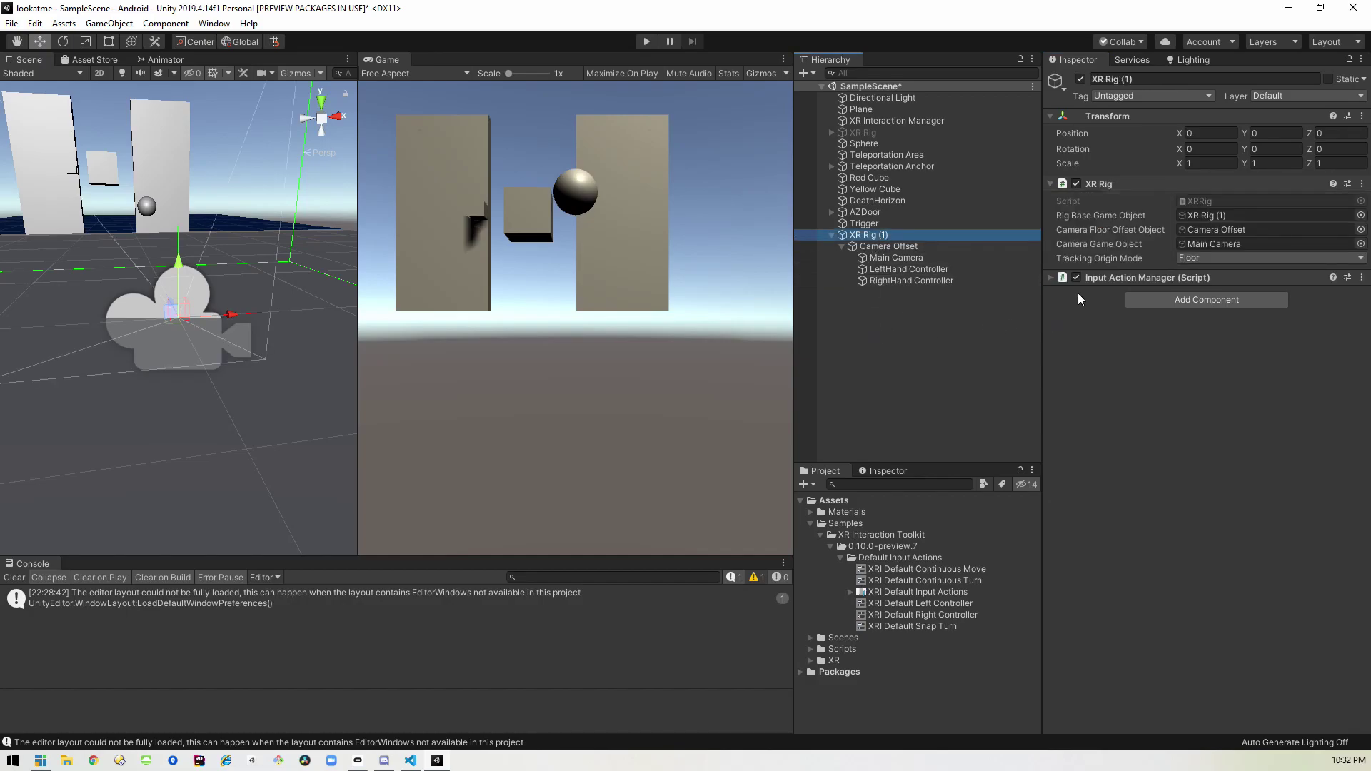
{"action": "left_click", "coordinate": [1049, 278]}
{"action": "left_click", "coordinate": [1049, 277]}
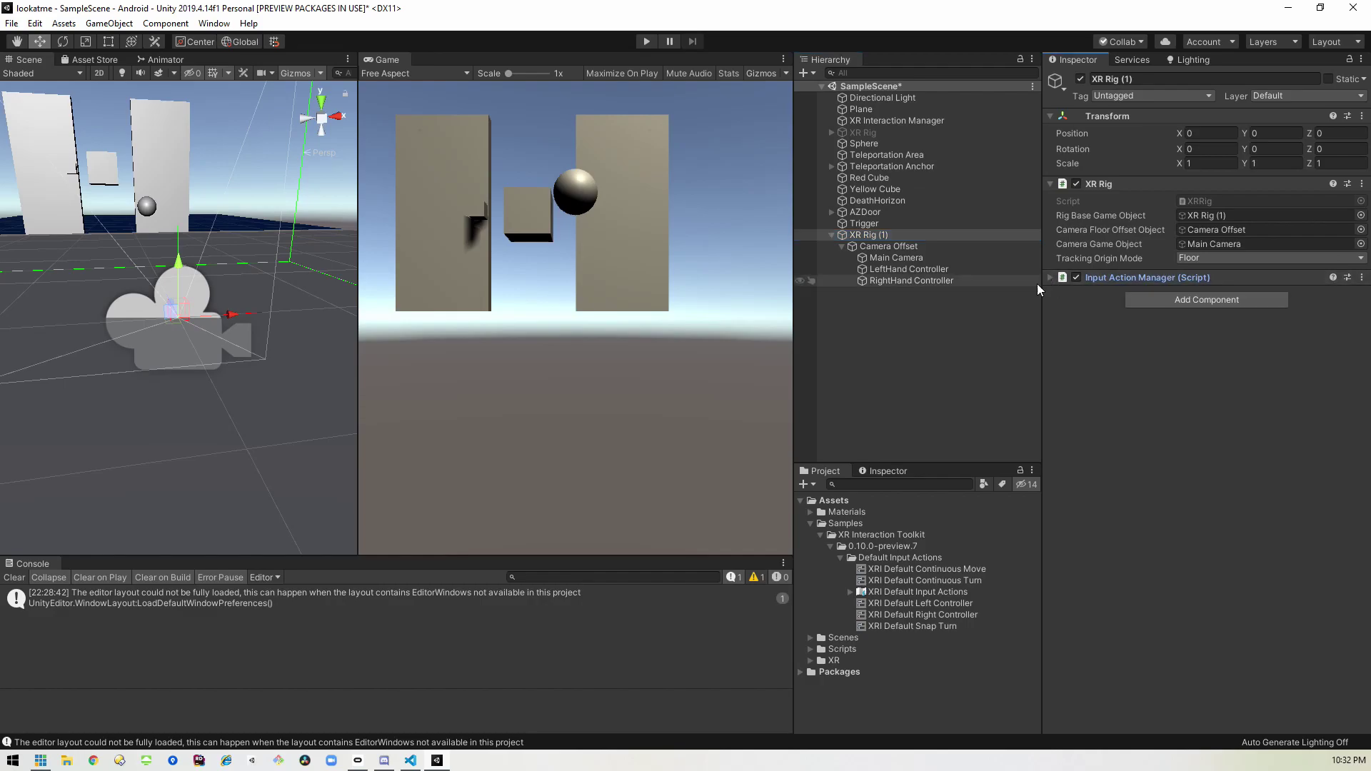
{"action": "left_click", "coordinate": [863, 132]}
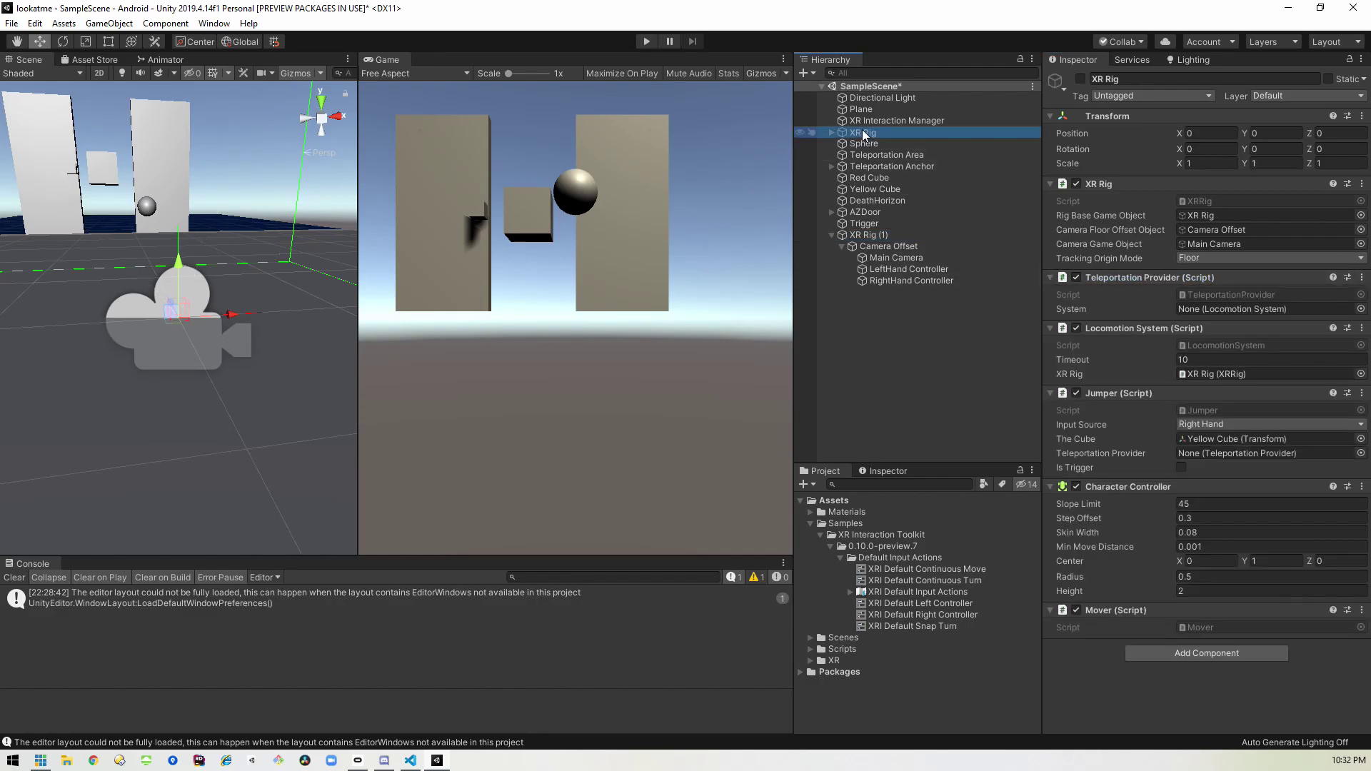
{"action": "left_click", "coordinate": [879, 234]}
{"action": "left_click", "coordinate": [1187, 298]}
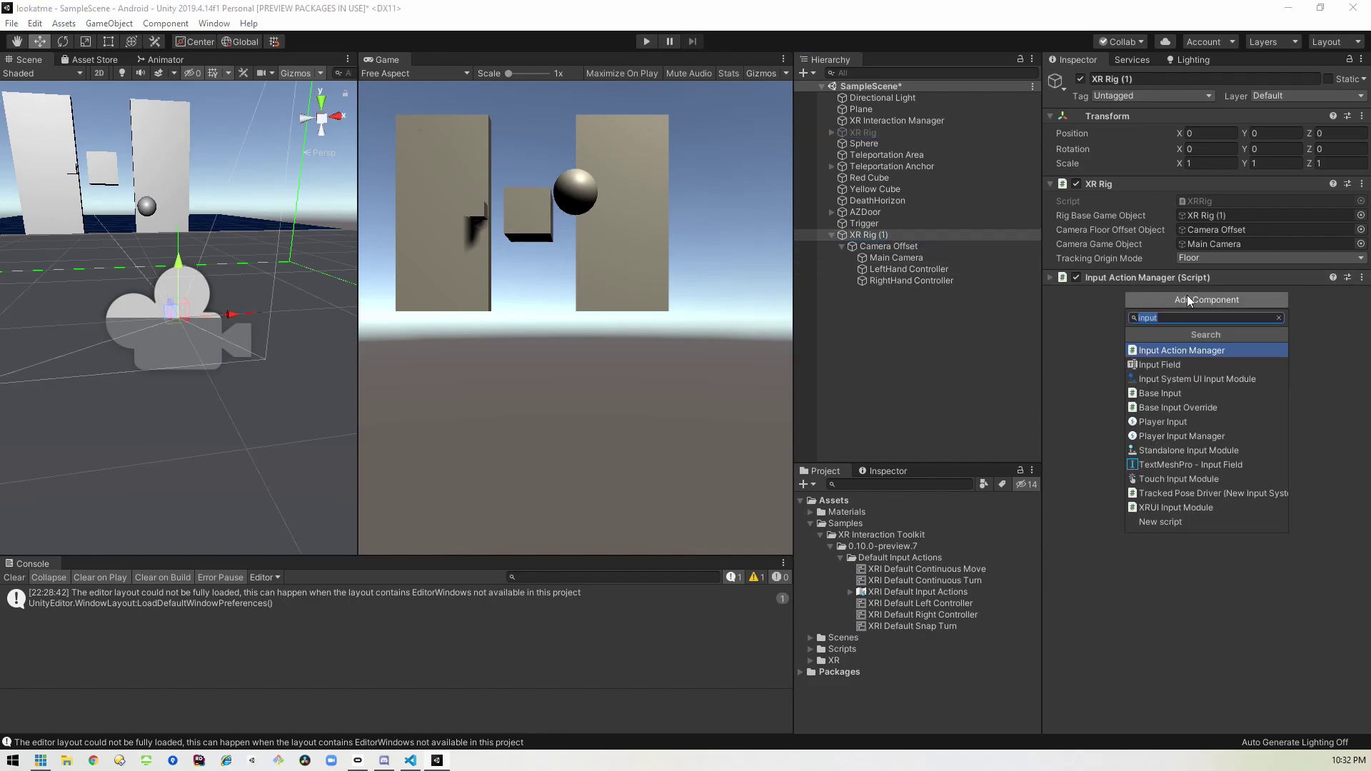
{"action": "type", "text": "te"}
{"action": "key", "text": "Down"}
{"action": "key", "text": "Down"}
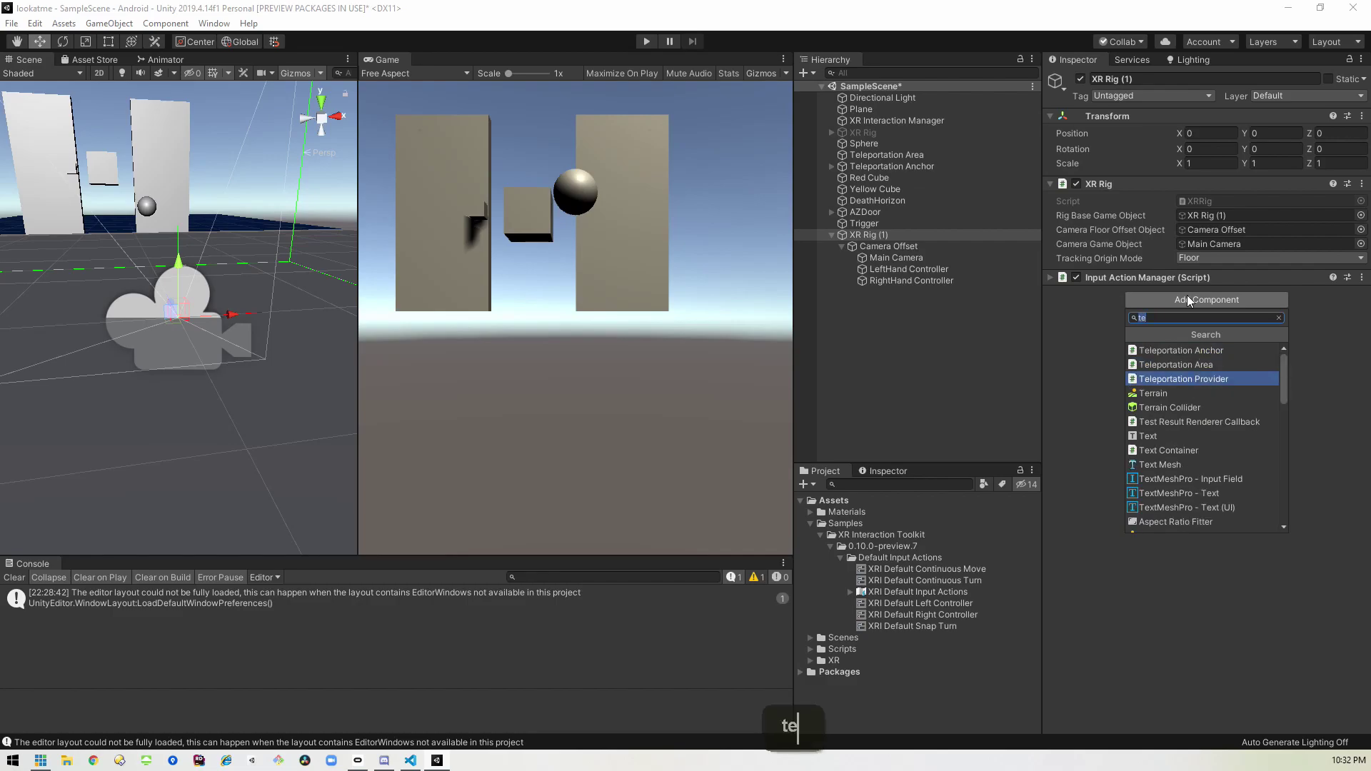
{"action": "key", "text": "Return"}
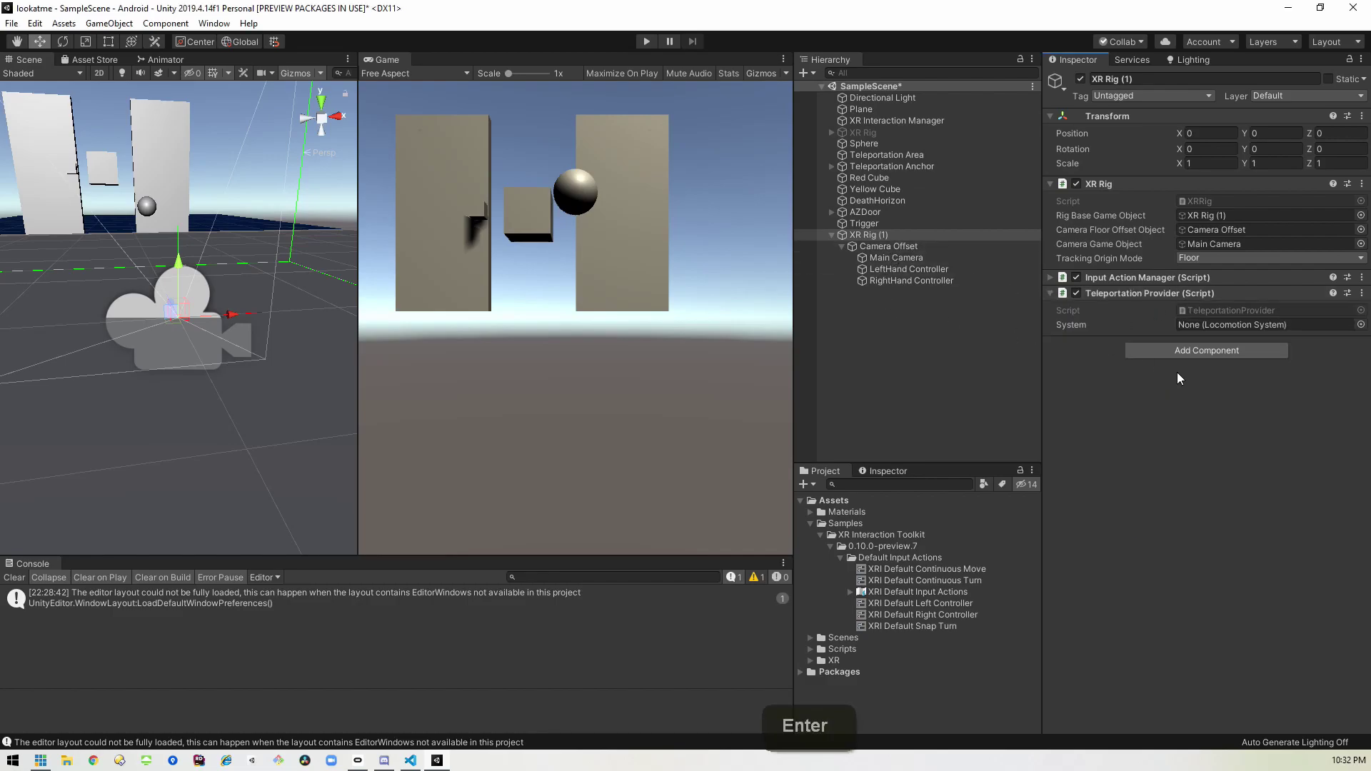
Step: Add a Locomotion System component to XR Rig (1) and assign XR Rig (1) as its XR Rig
{"action": "left_click", "coordinate": [1234, 349]}
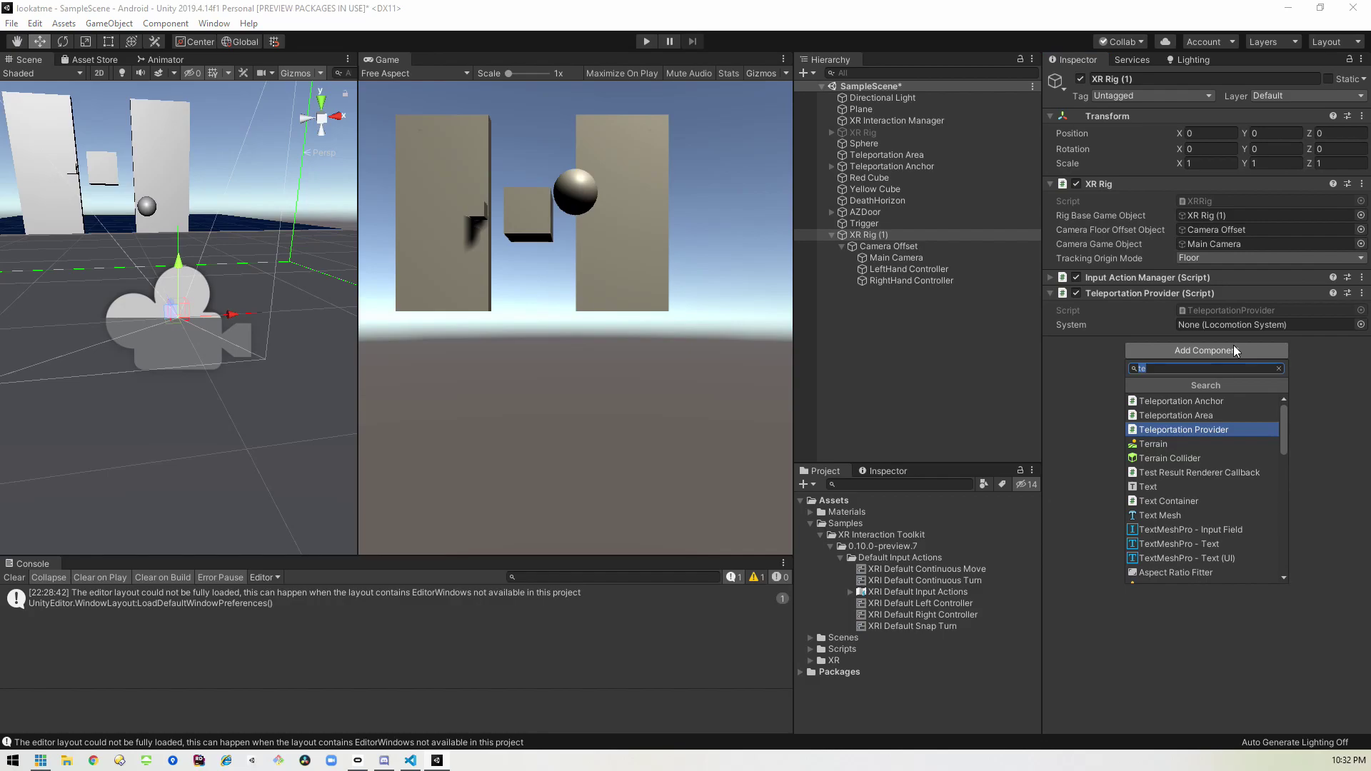
{"action": "type", "text": "loc"}
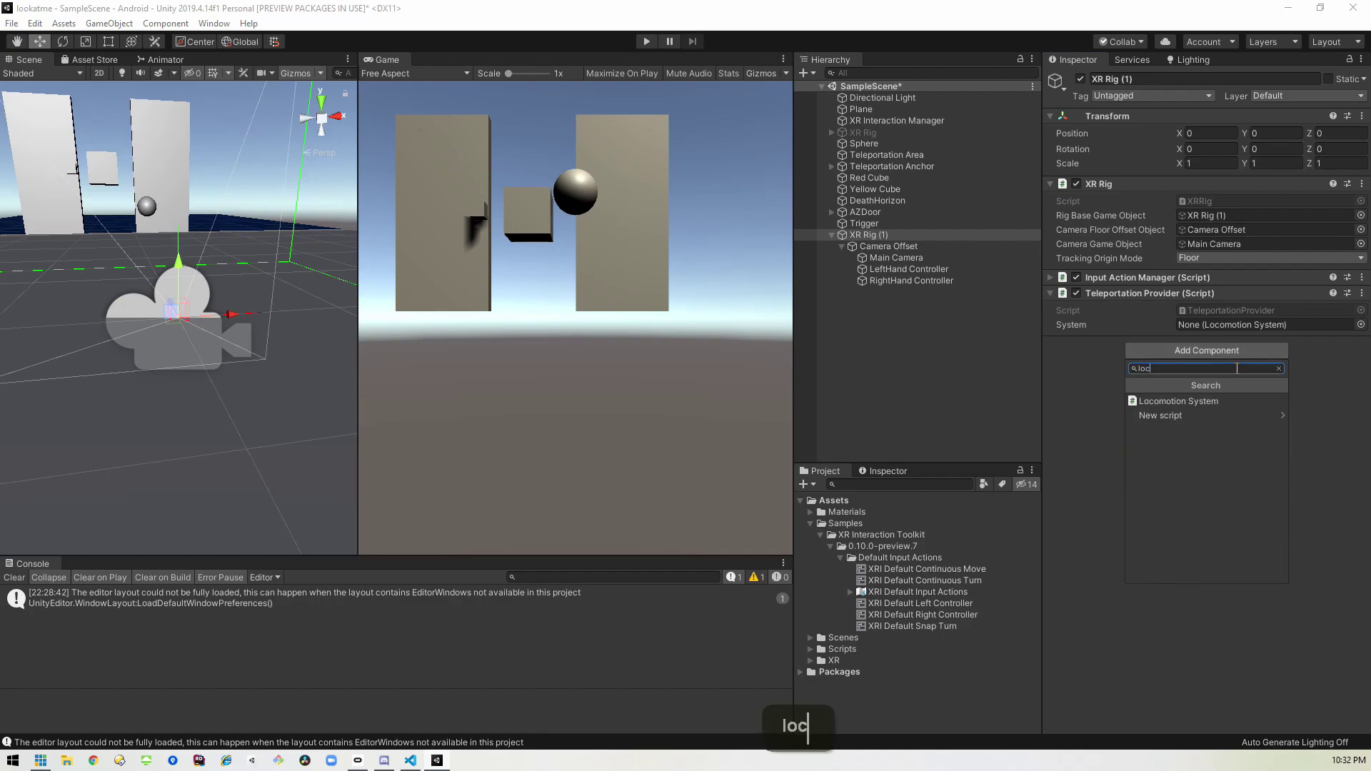
{"action": "left_click", "coordinate": [1232, 399]}
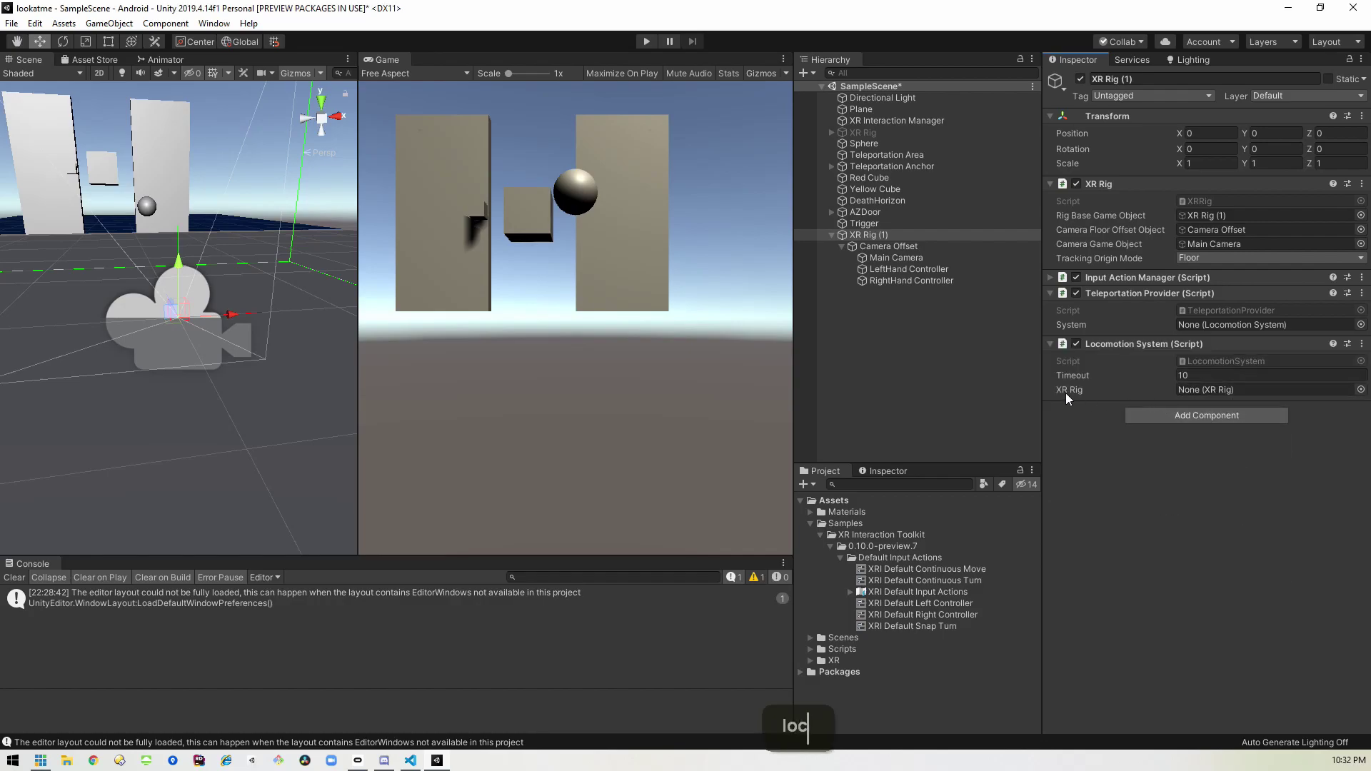
{"action": "left_click_drag", "start_coordinate": [873, 236], "coordinate": [1230, 393]}
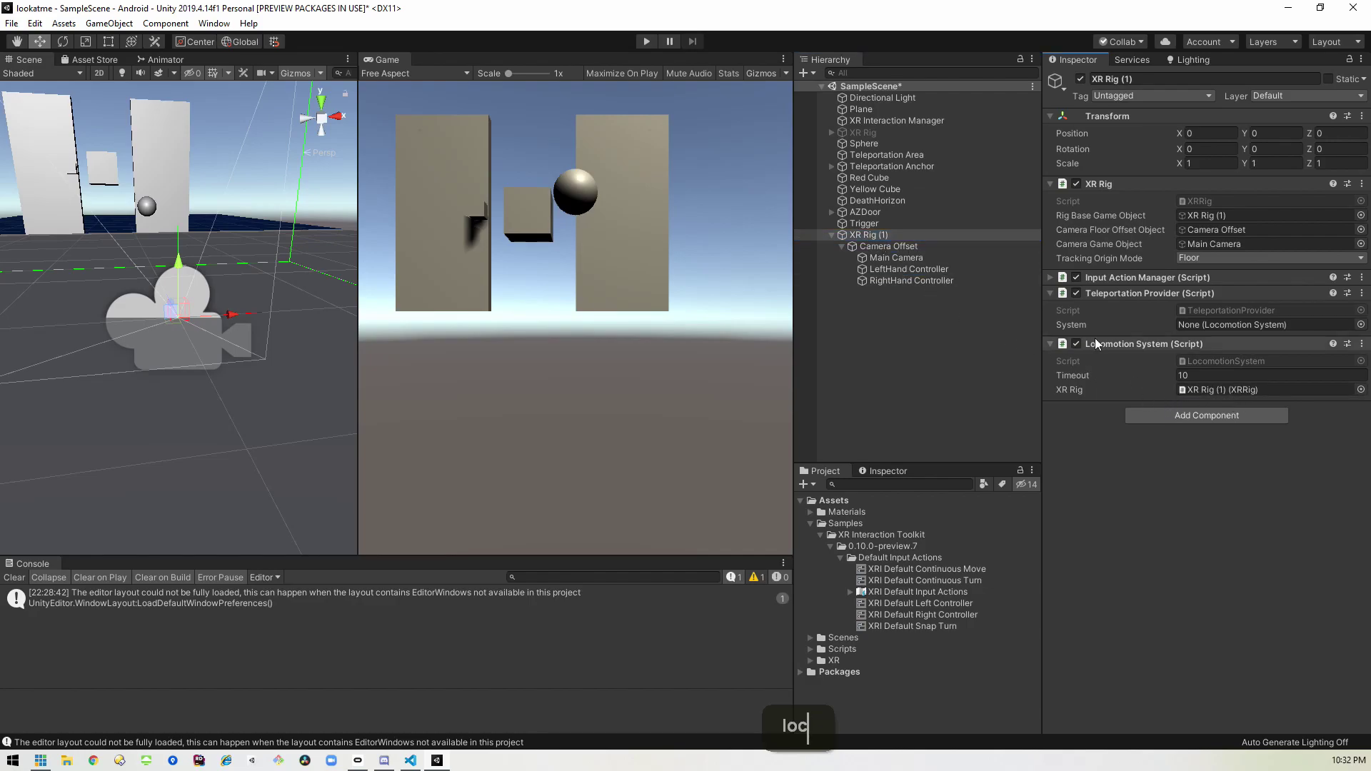
{"action": "left_click_drag", "start_coordinate": [1054, 342], "coordinate": [1052, 290]}
{"action": "left_click", "coordinate": [1049, 293]}
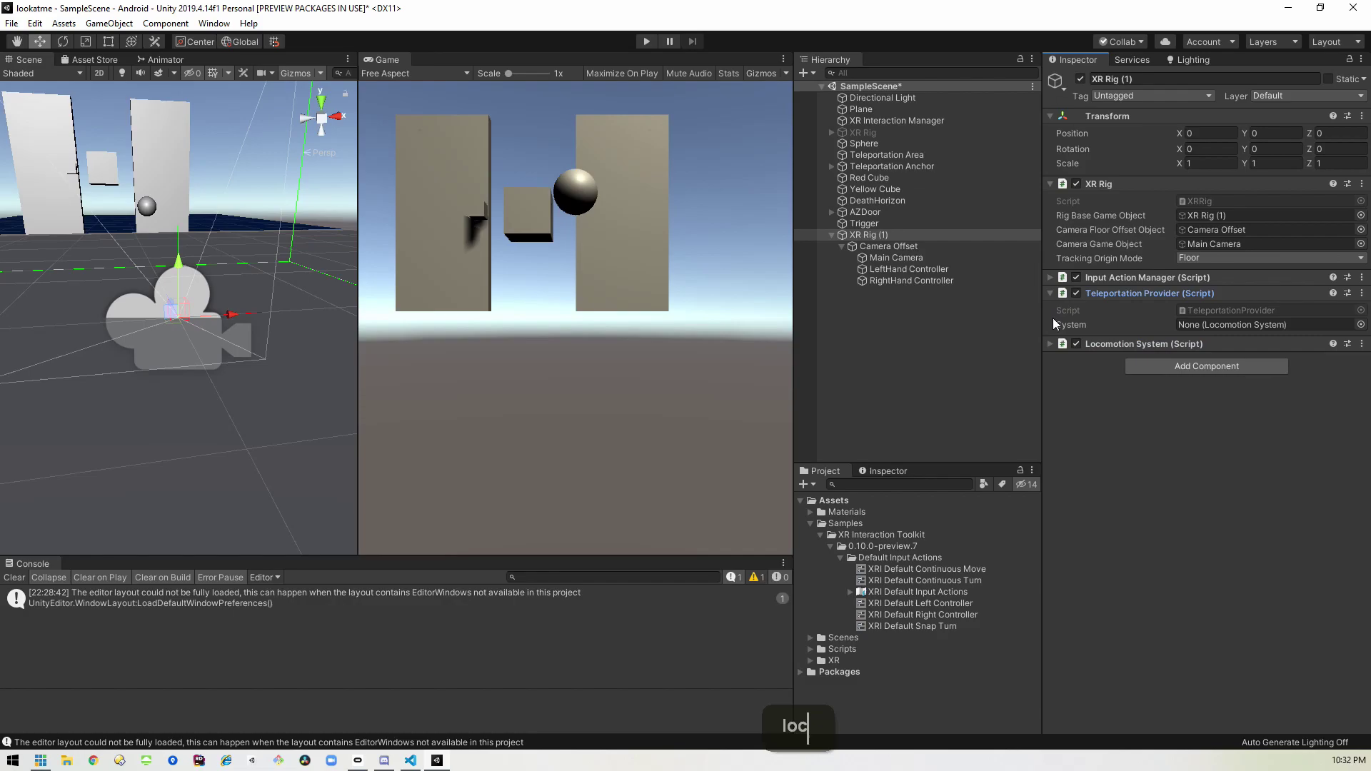
{"action": "left_click", "coordinate": [1049, 309]}
Step: Check the components on the old XR Rig and add the Mover script to XR Rig (1)
{"action": "left_click", "coordinate": [862, 133]}
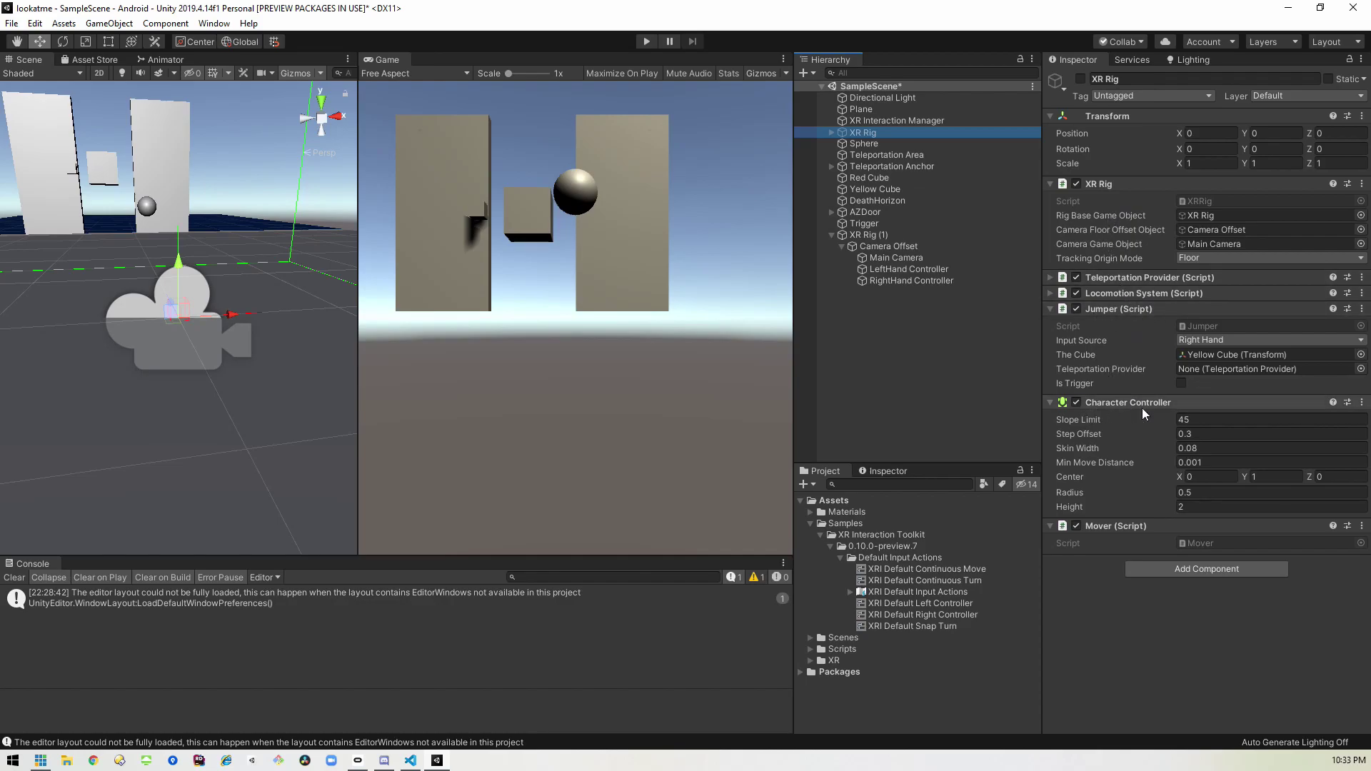
{"action": "left_click", "coordinate": [874, 234]}
{"action": "left_click", "coordinate": [1207, 331]}
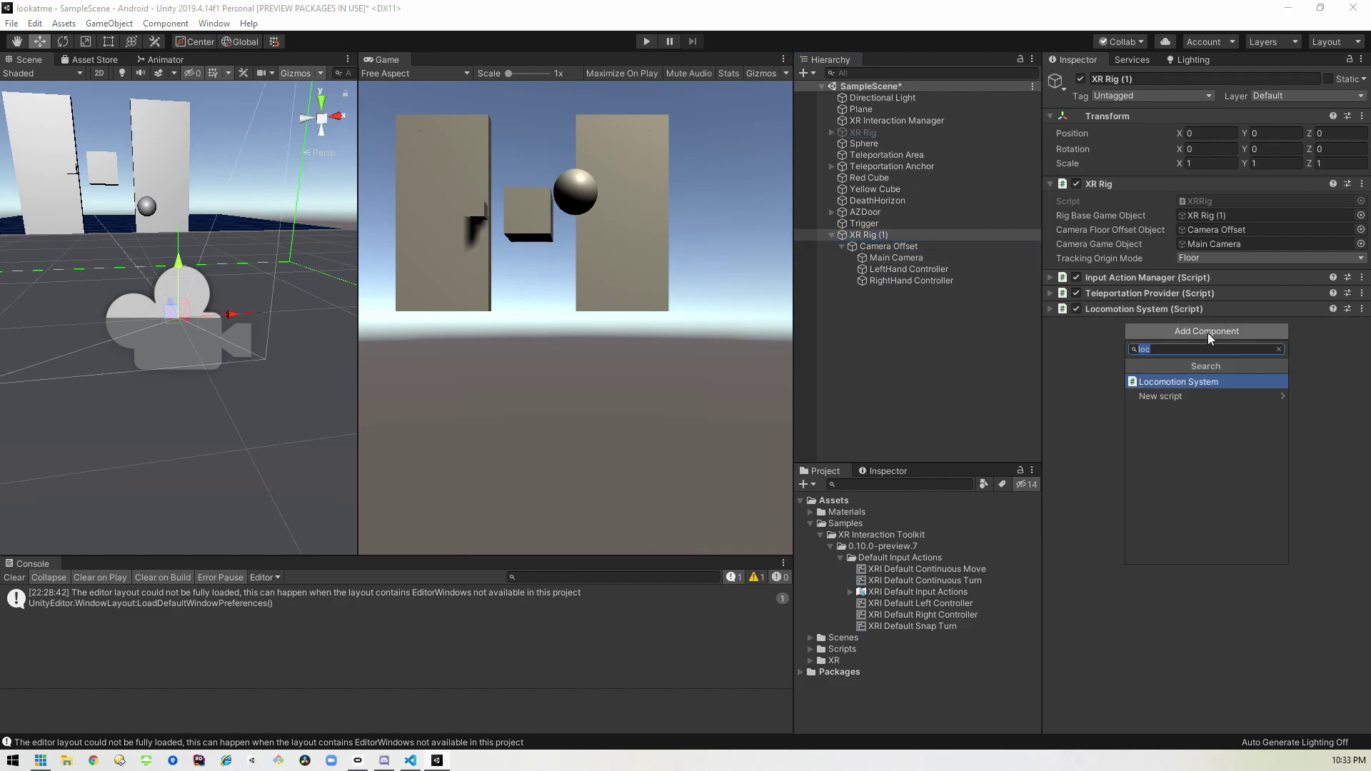
{"action": "type", "text": "mov"}
{"action": "key", "text": "Return"}
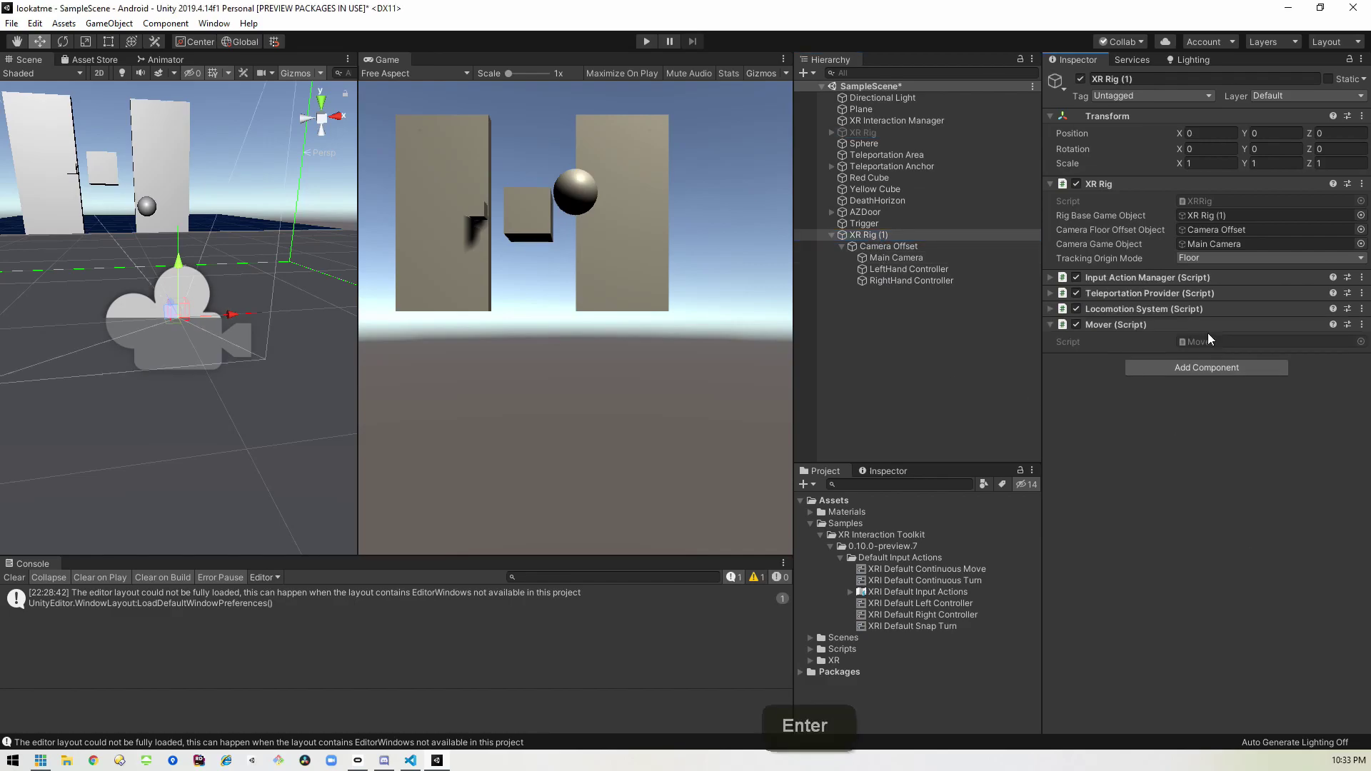
Step: Add a Character Controller component to XR Rig (1) and set its Center Y to 1
{"action": "left_click", "coordinate": [1206, 368]}
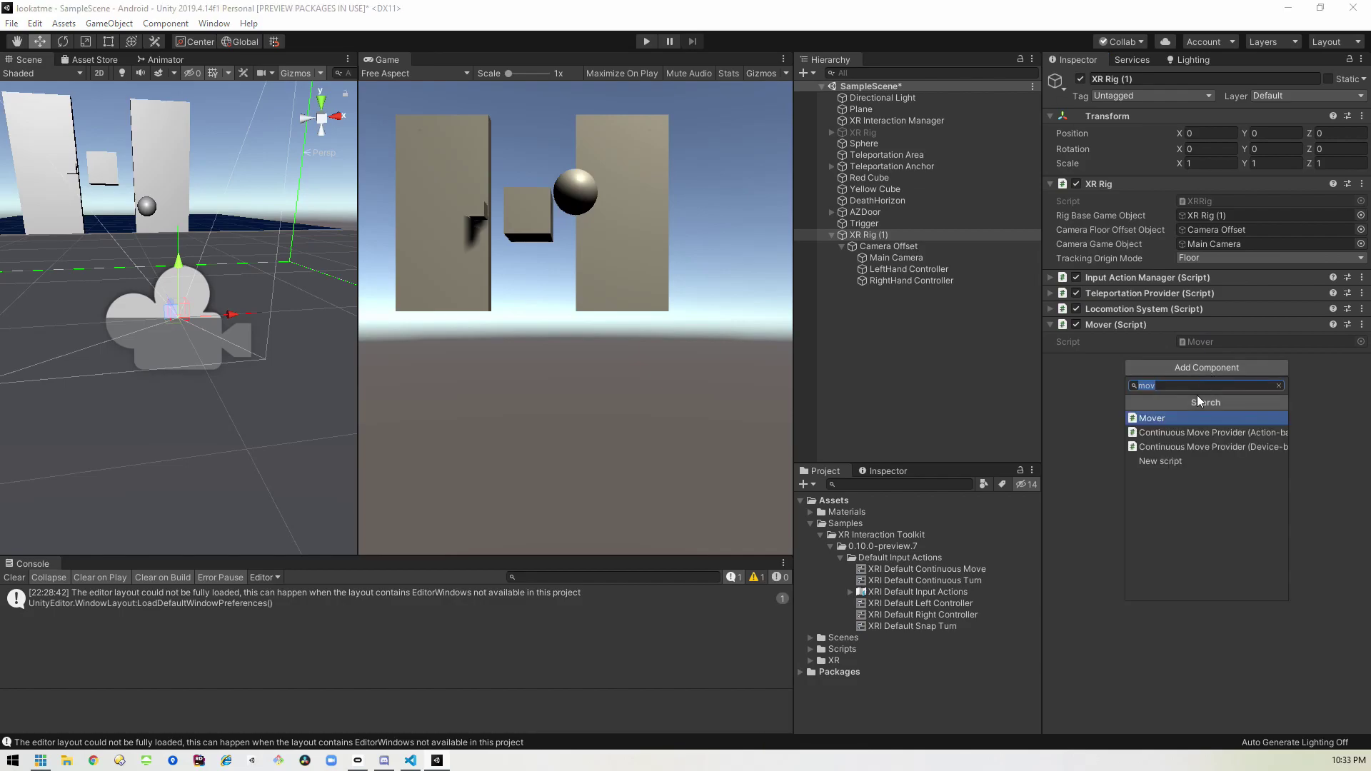
{"action": "type", "text": "ch"}
{"action": "key", "text": "Return"}
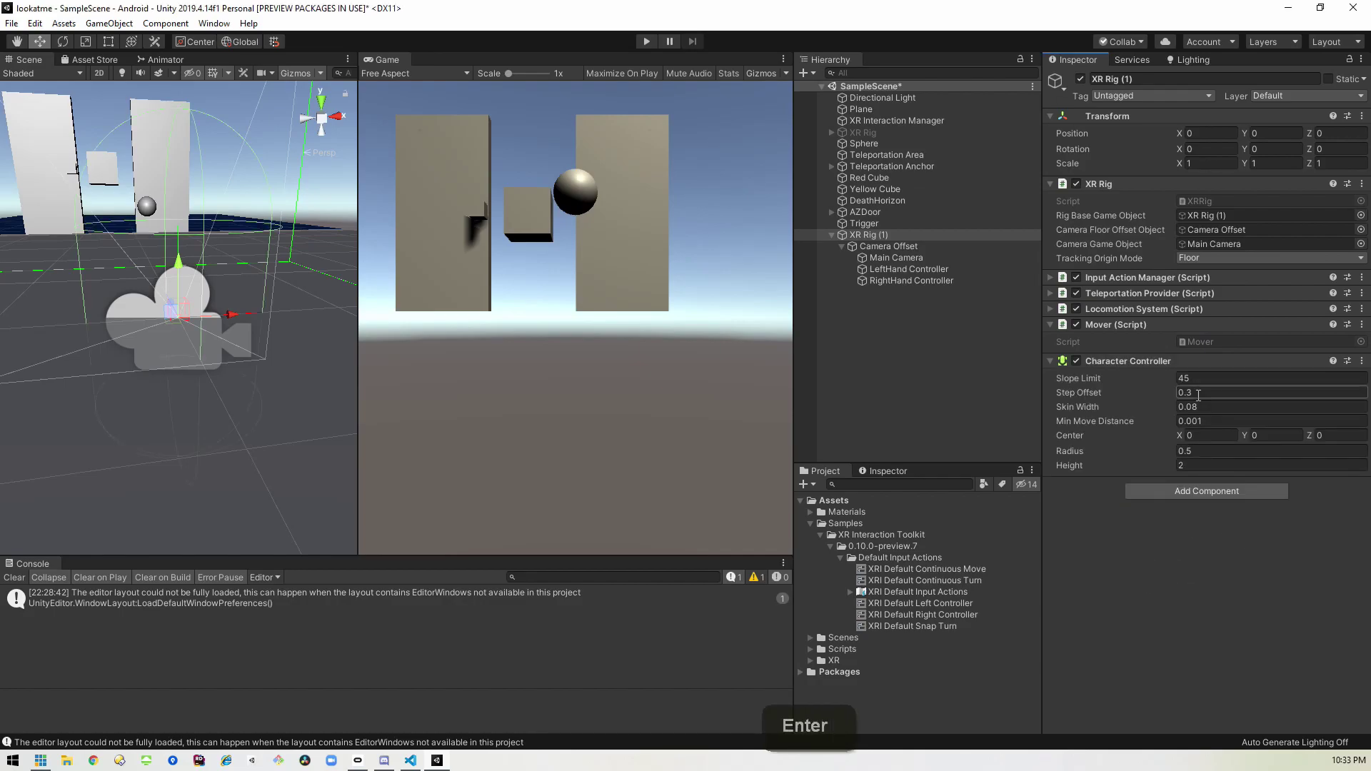
{"action": "left_click", "coordinate": [1272, 434]}
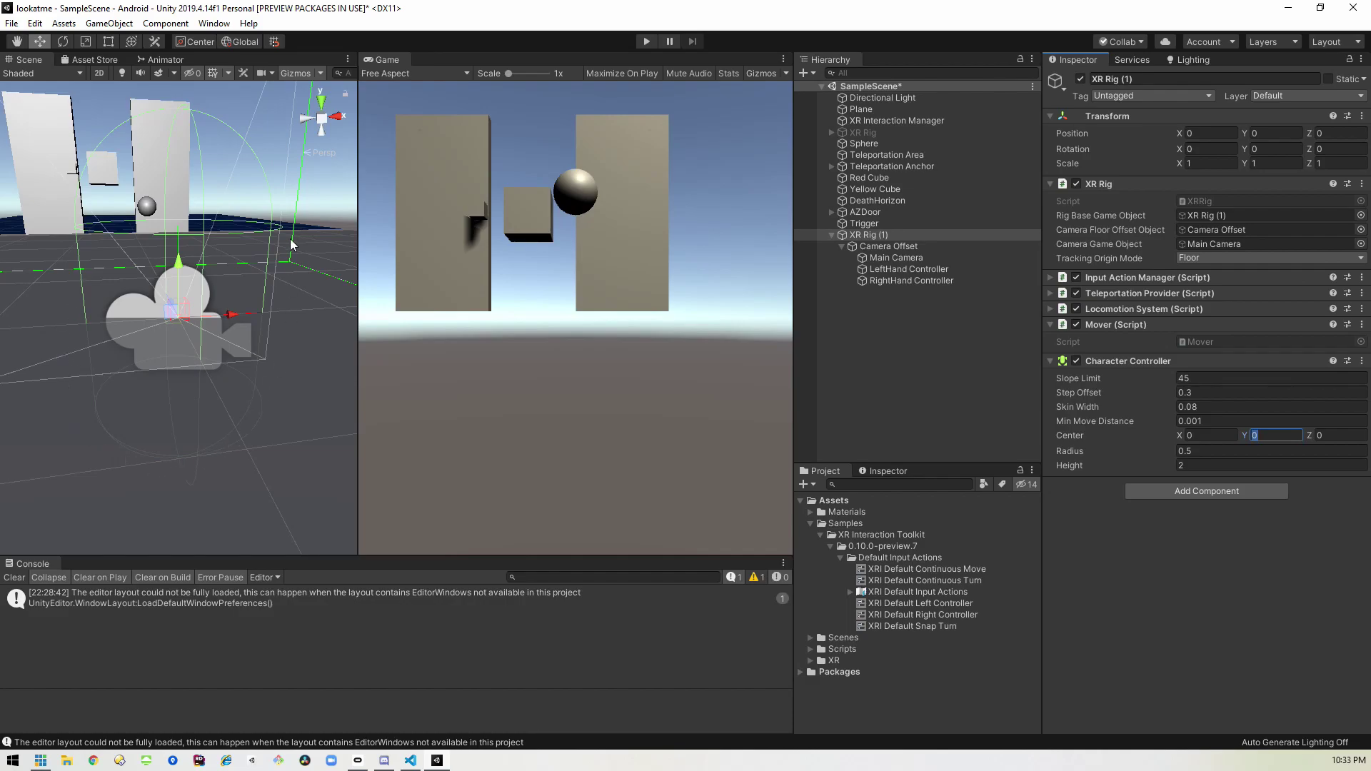
{"action": "type", "text": "1"}
{"action": "key", "text": "Return"}
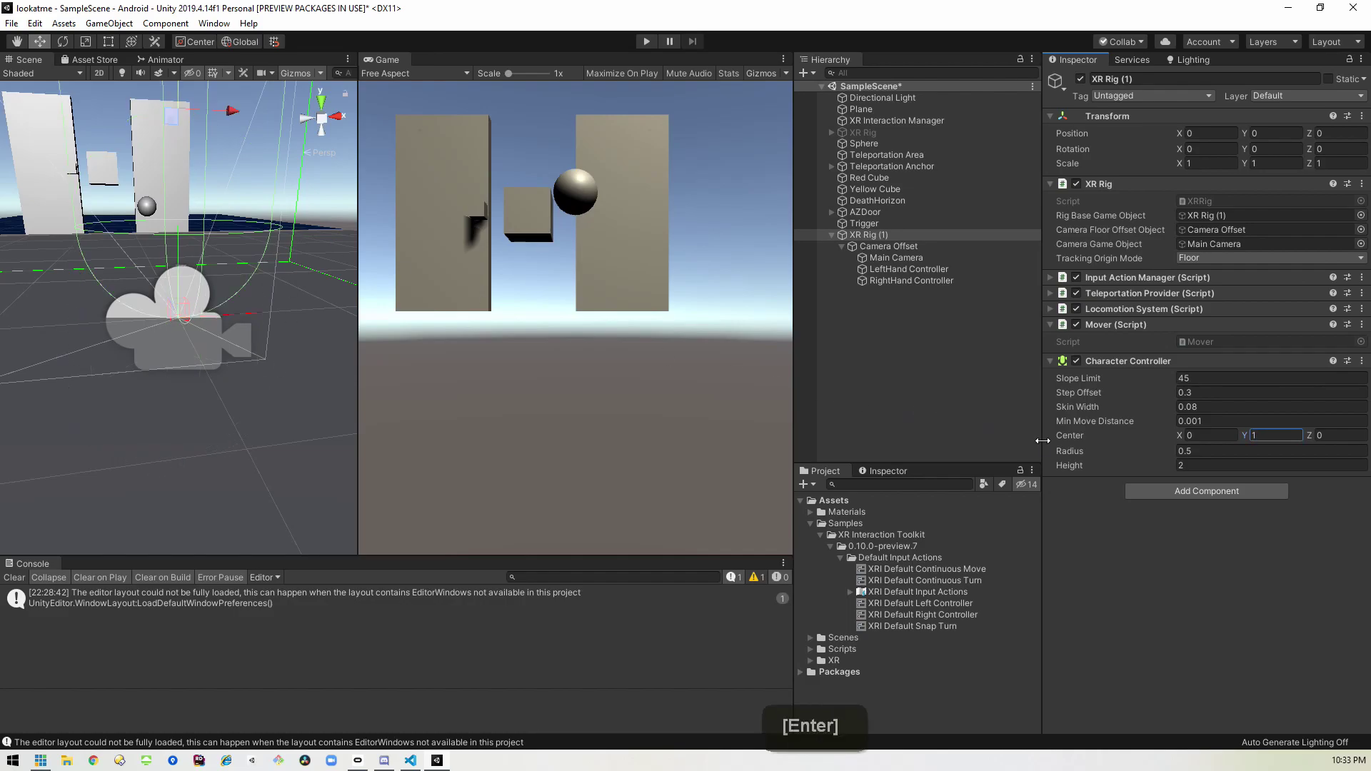
{"action": "left_click", "coordinate": [1049, 360]}
{"action": "left_click", "coordinate": [1050, 325]}
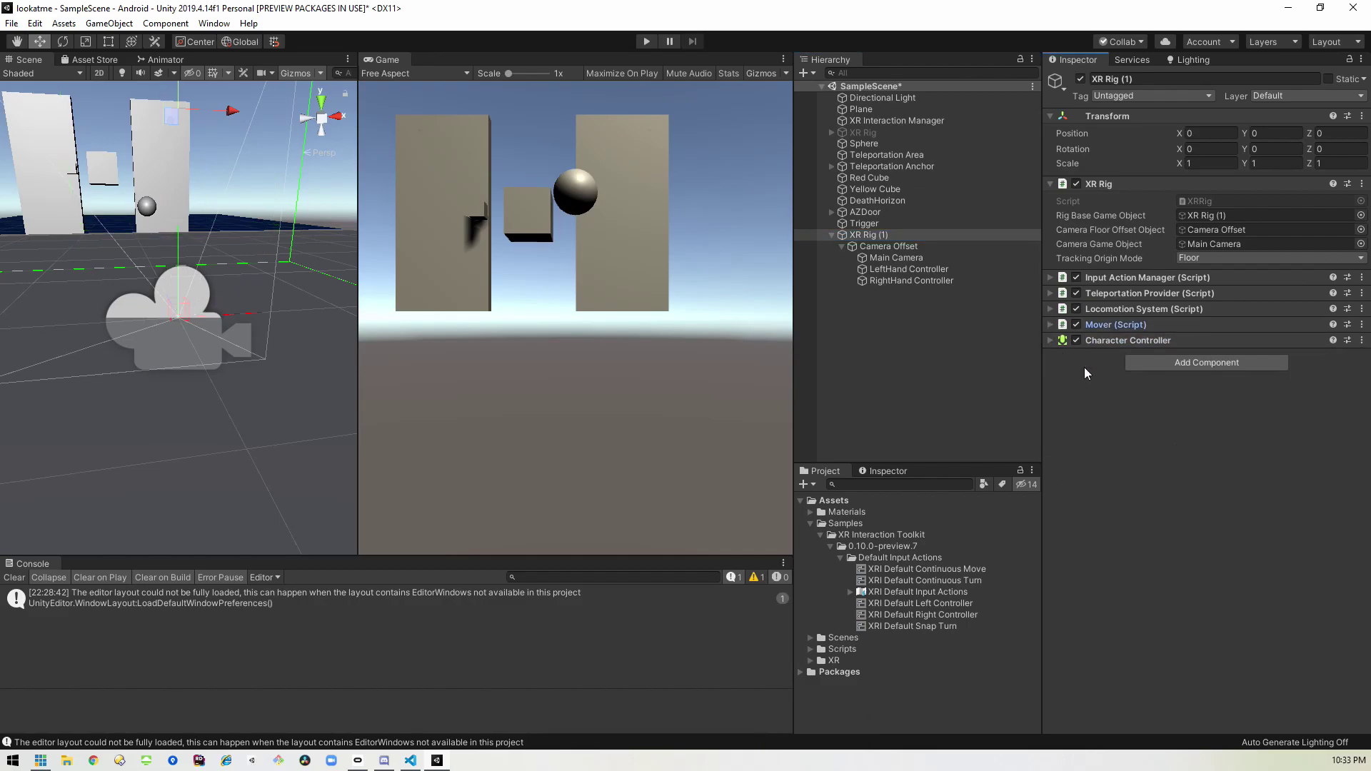
Step: Add the Jumper script to XR Rig (1) with Input Source Right Hand and Yellow Cube assigned as The Cube
{"action": "left_click", "coordinate": [1205, 363]}
{"action": "type", "text": "jum"}
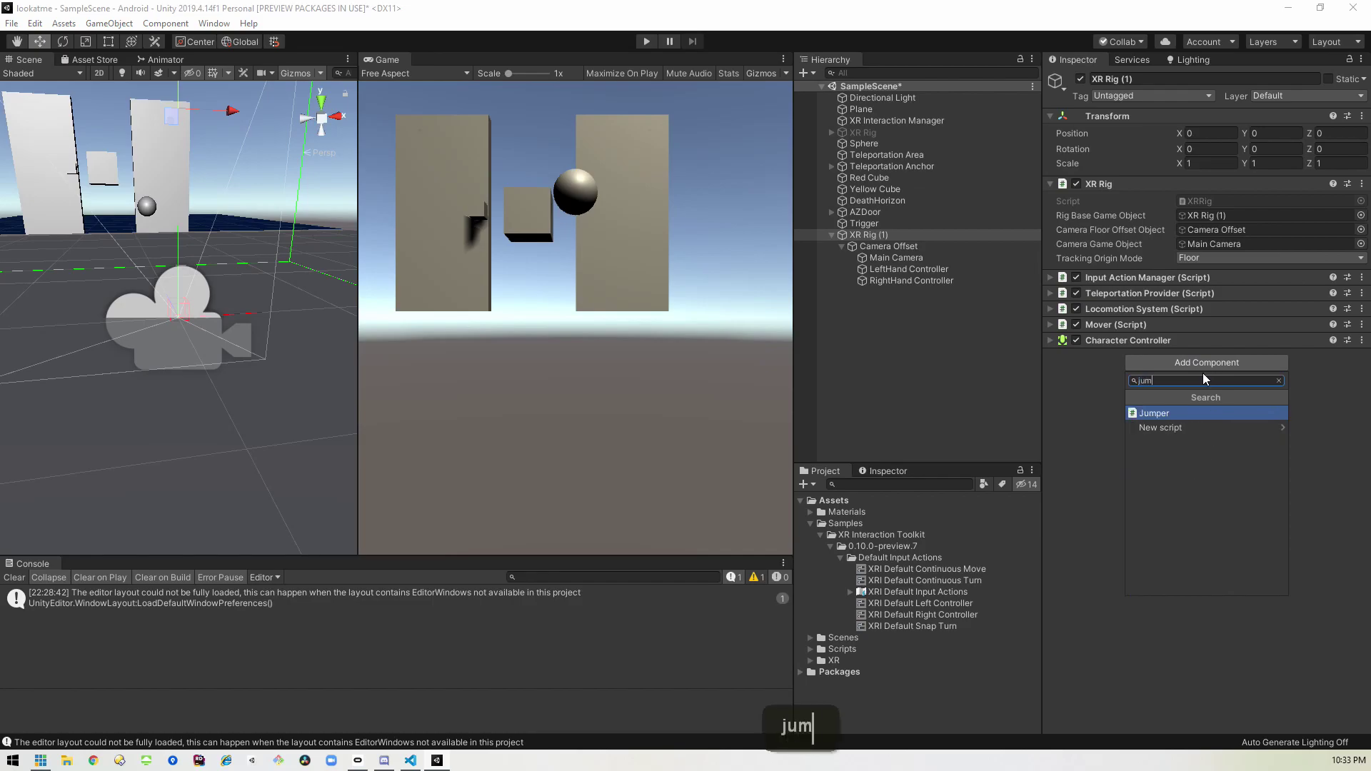
{"action": "key", "text": "Return"}
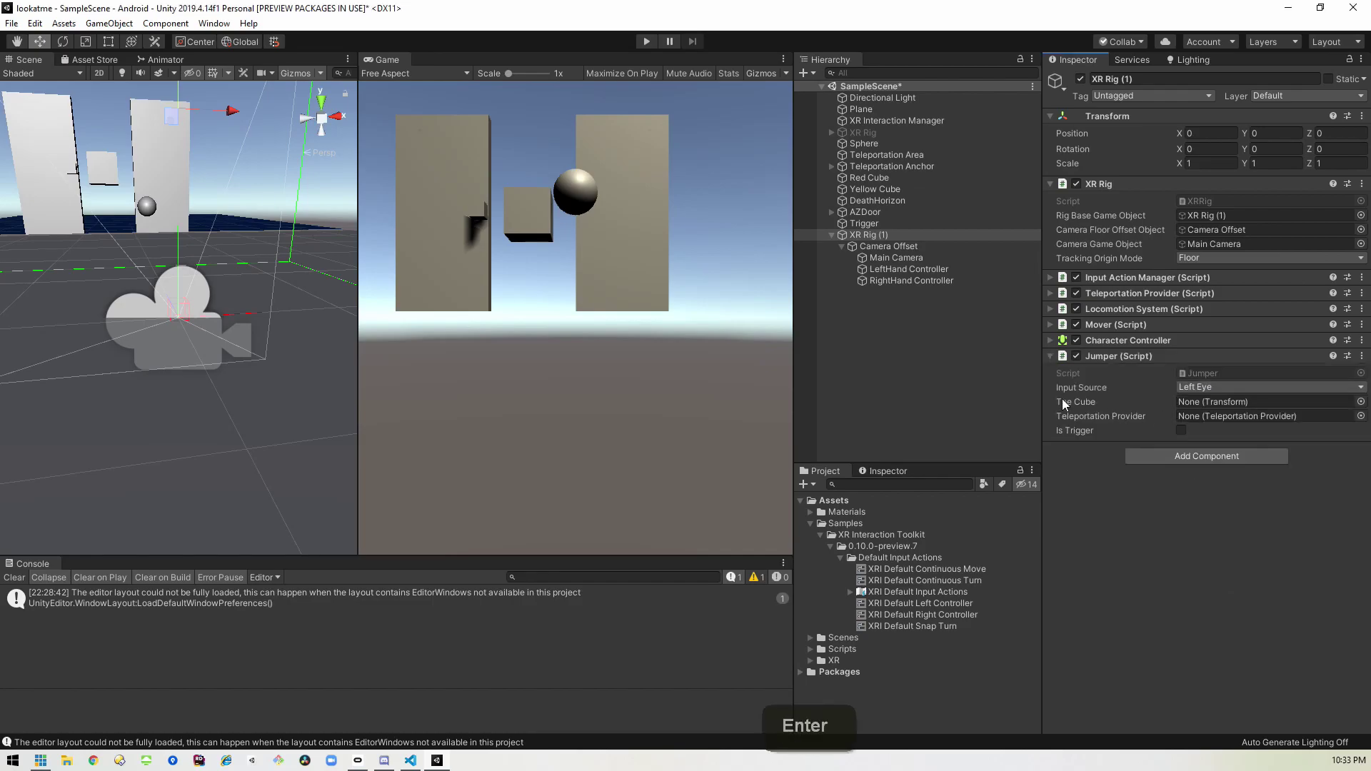
{"action": "left_click", "coordinate": [1295, 387]}
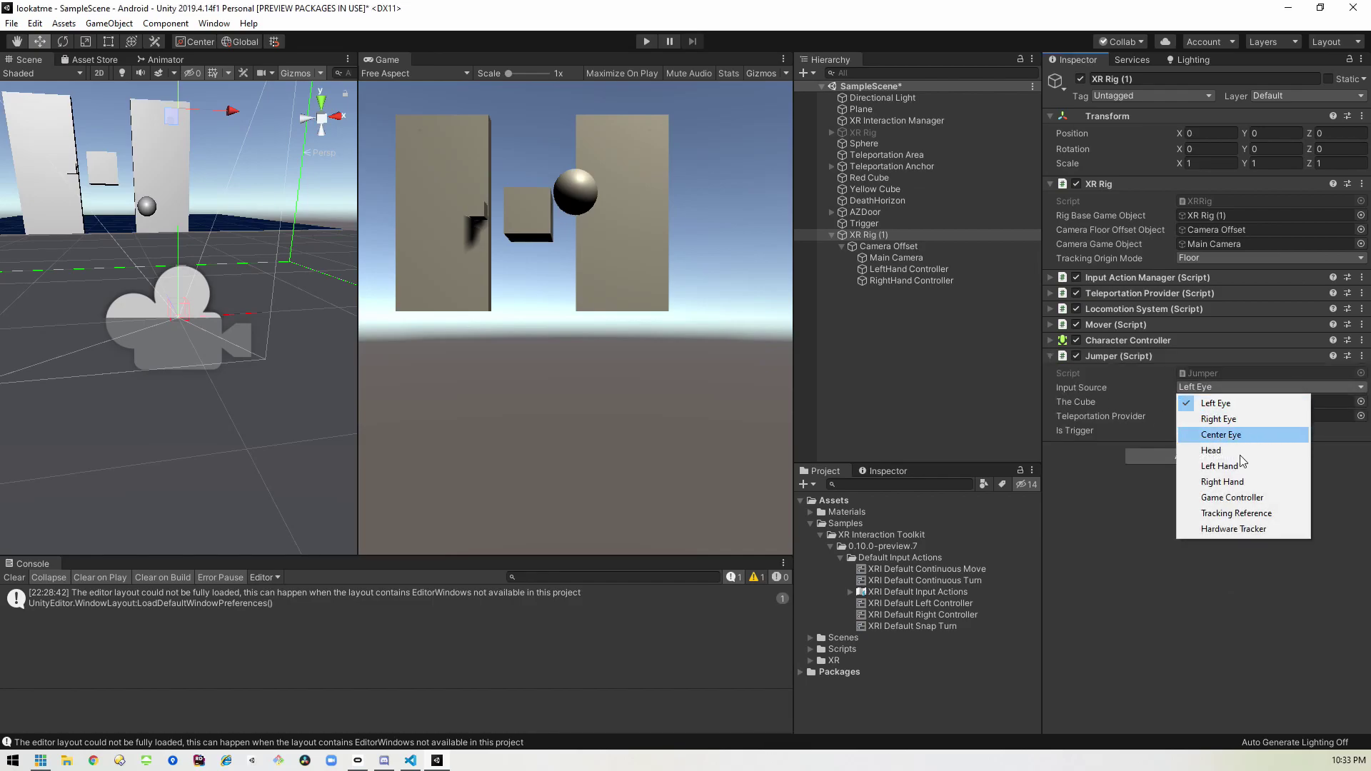
{"action": "left_click", "coordinate": [1228, 482]}
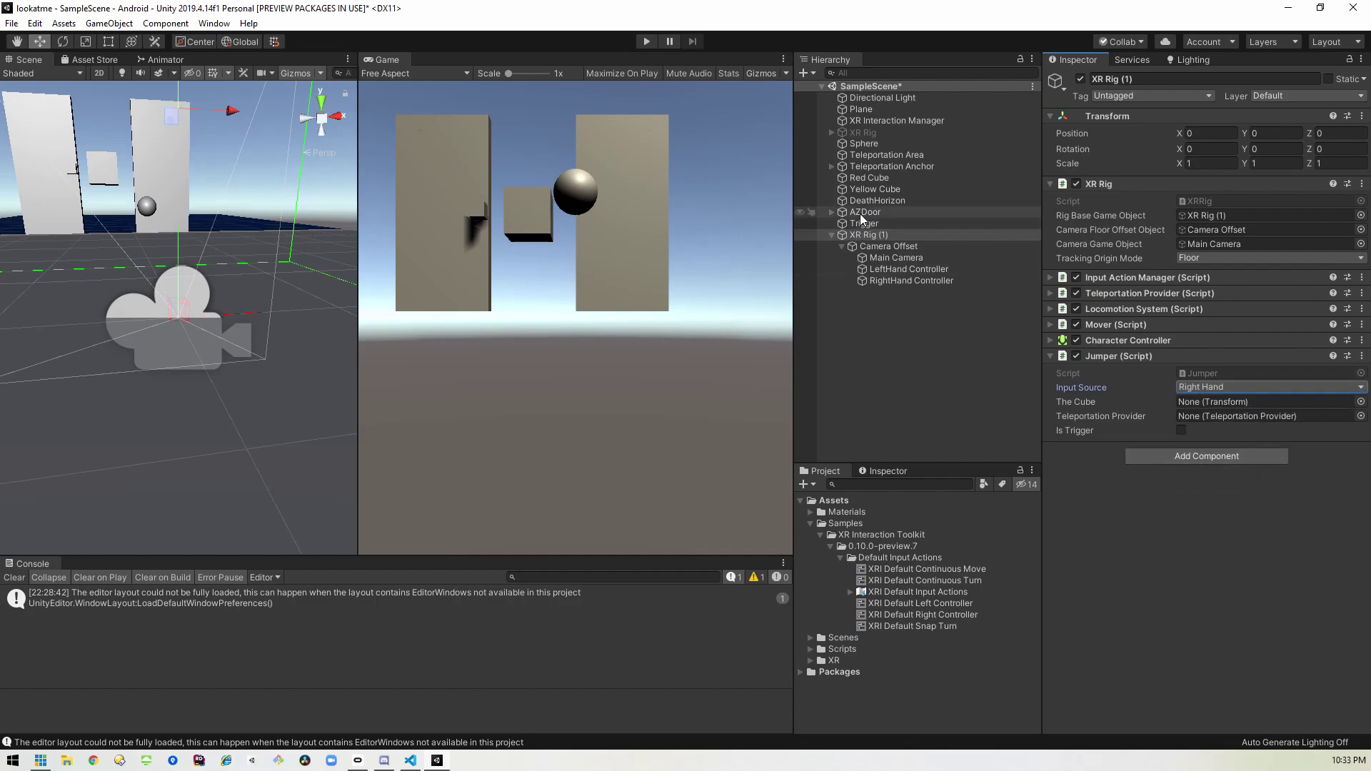
{"action": "left_click_drag", "start_coordinate": [869, 190], "coordinate": [1214, 405]}
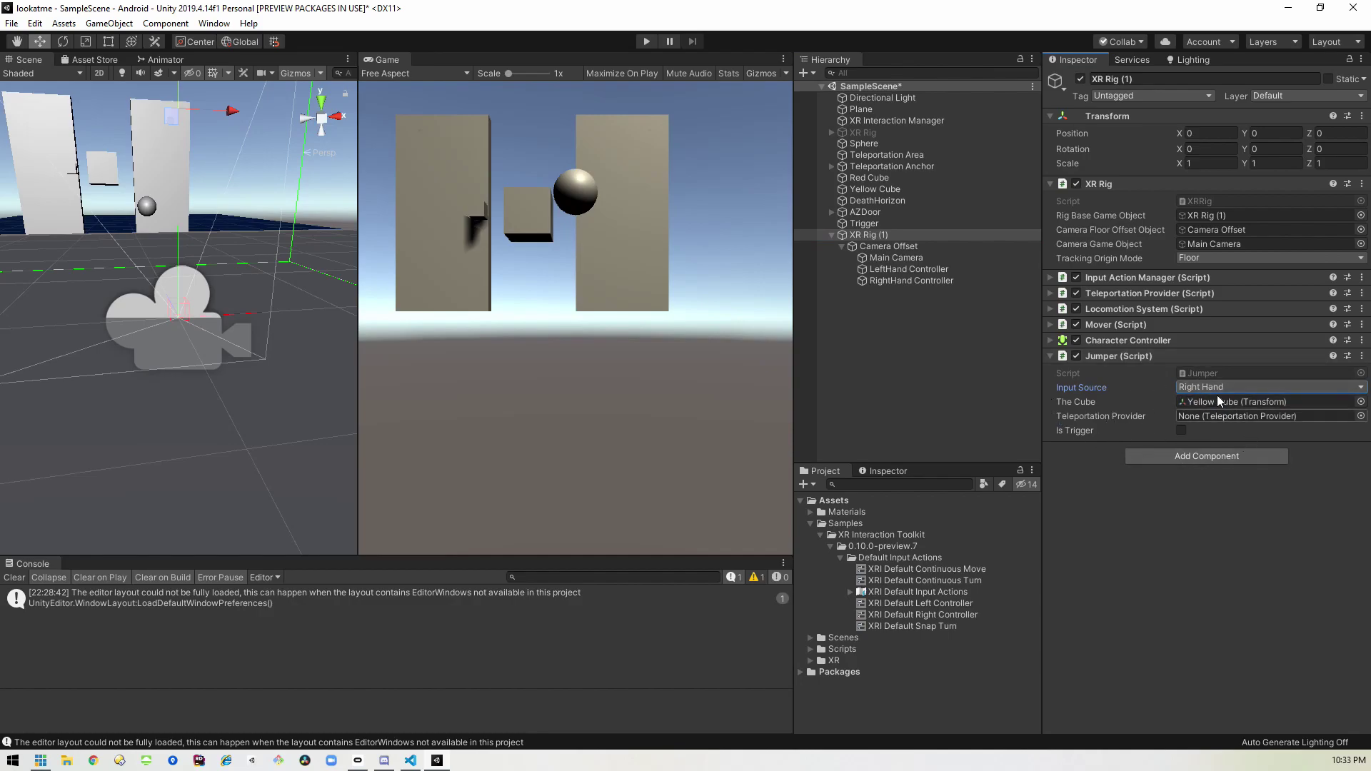
{"action": "left_click", "coordinate": [863, 235]}
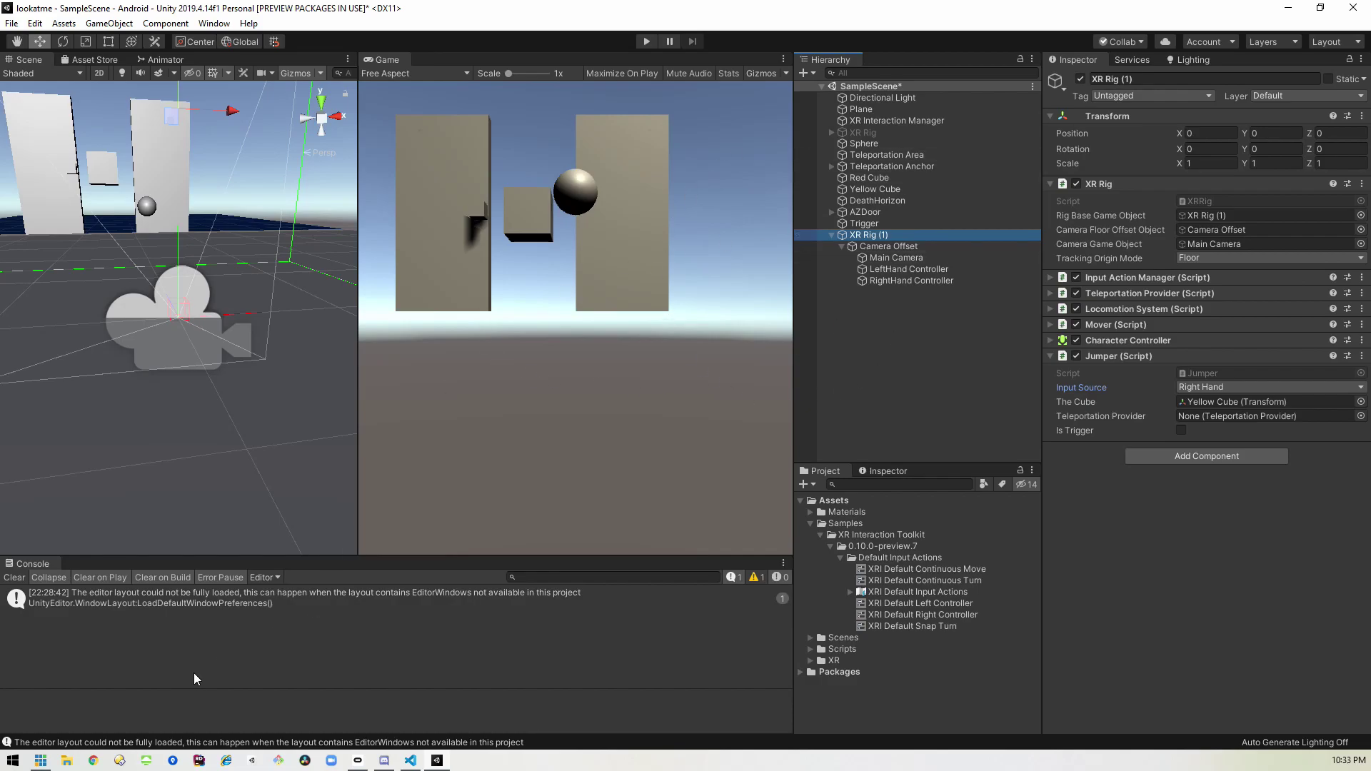
{"action": "left_click", "coordinate": [68, 764]}
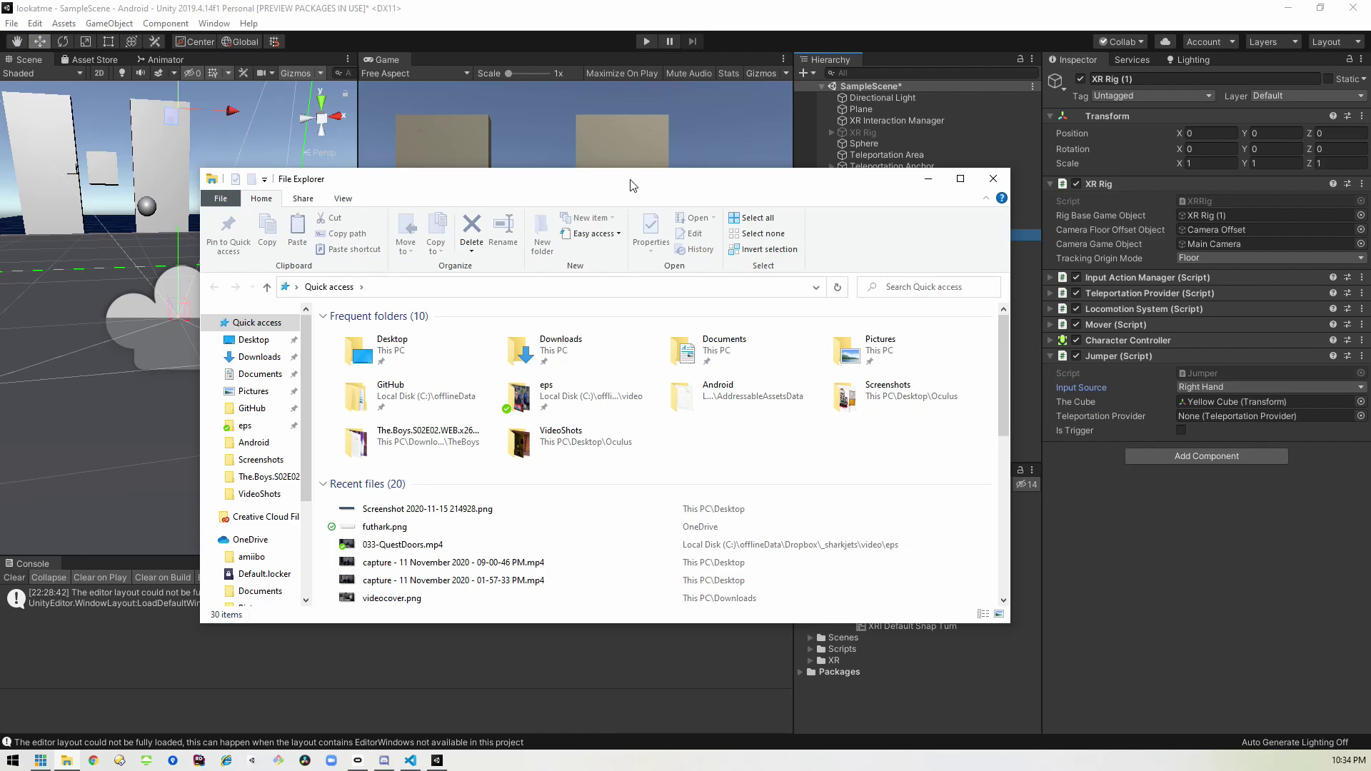
{"action": "left_click", "coordinate": [994, 180]}
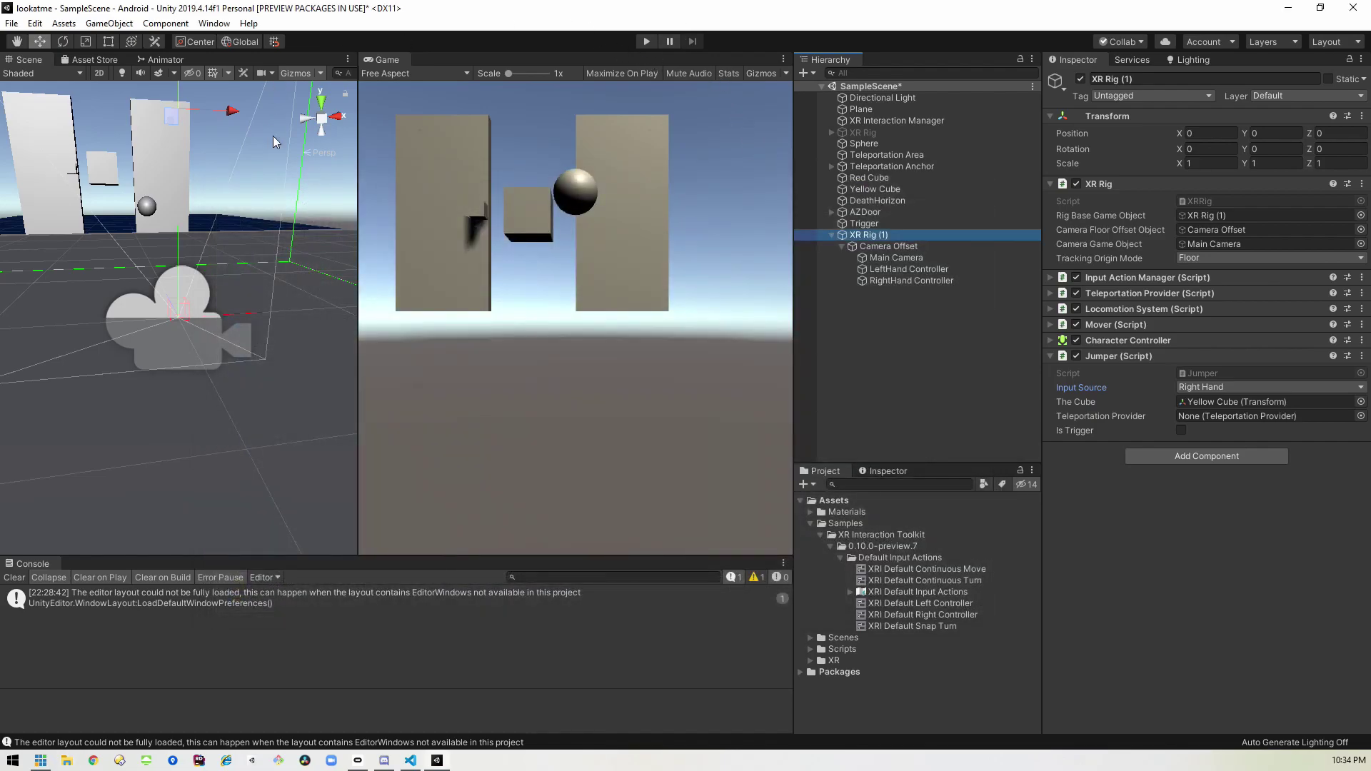
Step: Run the scene in Play mode to test the new rig
{"action": "left_click", "coordinate": [878, 333]}
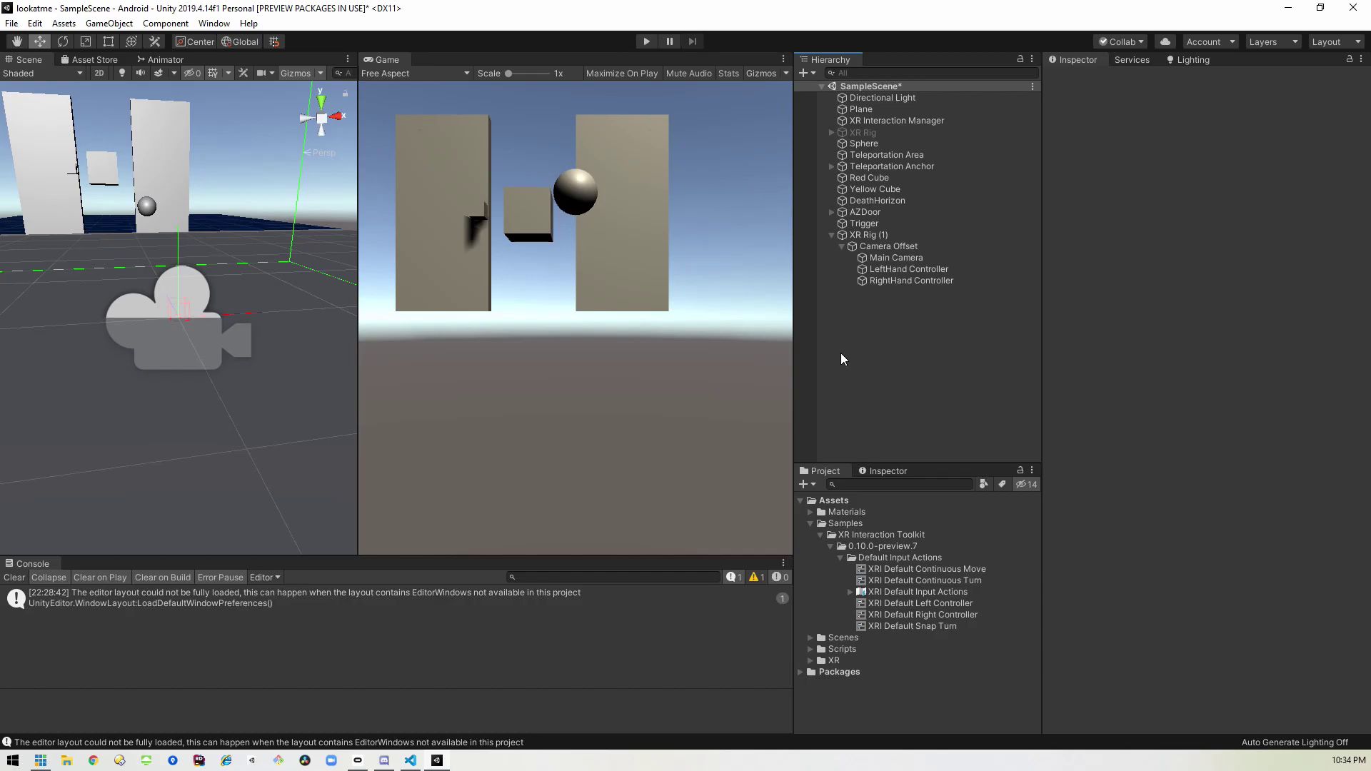
{"action": "key", "text": "ctrl+p"}
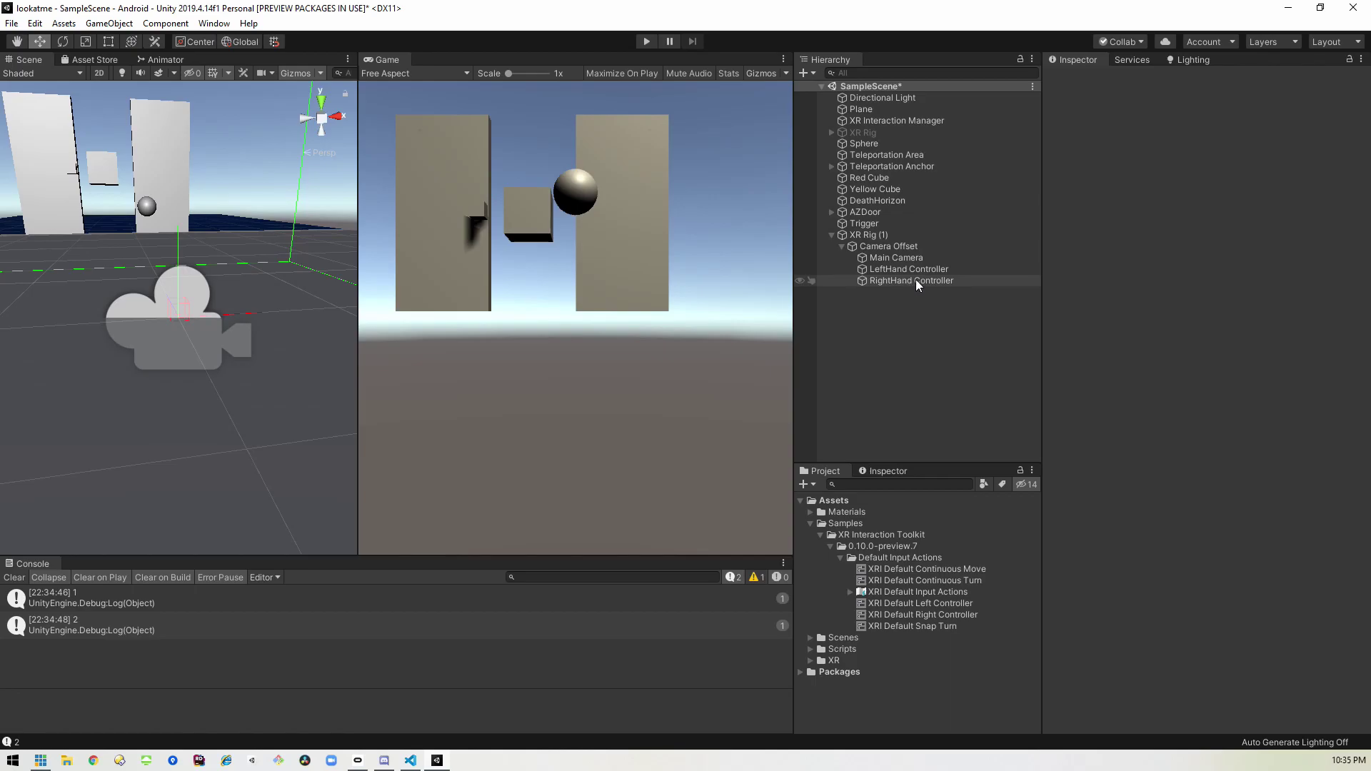
Step: Set the Max Raycast Distance of the RightHand Controller's XR Ray Interactor to 0.5
{"action": "left_click", "coordinate": [917, 282]}
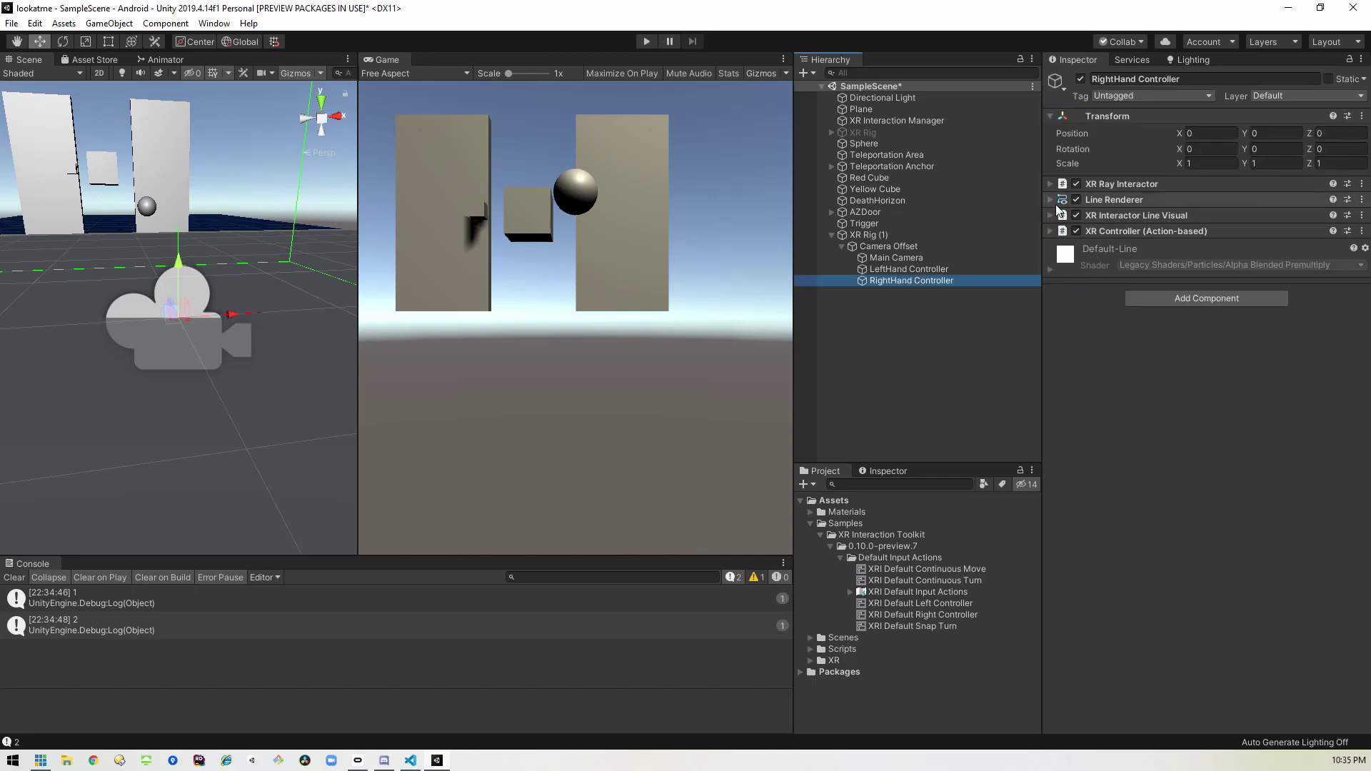
{"action": "left_click", "coordinate": [1051, 184]}
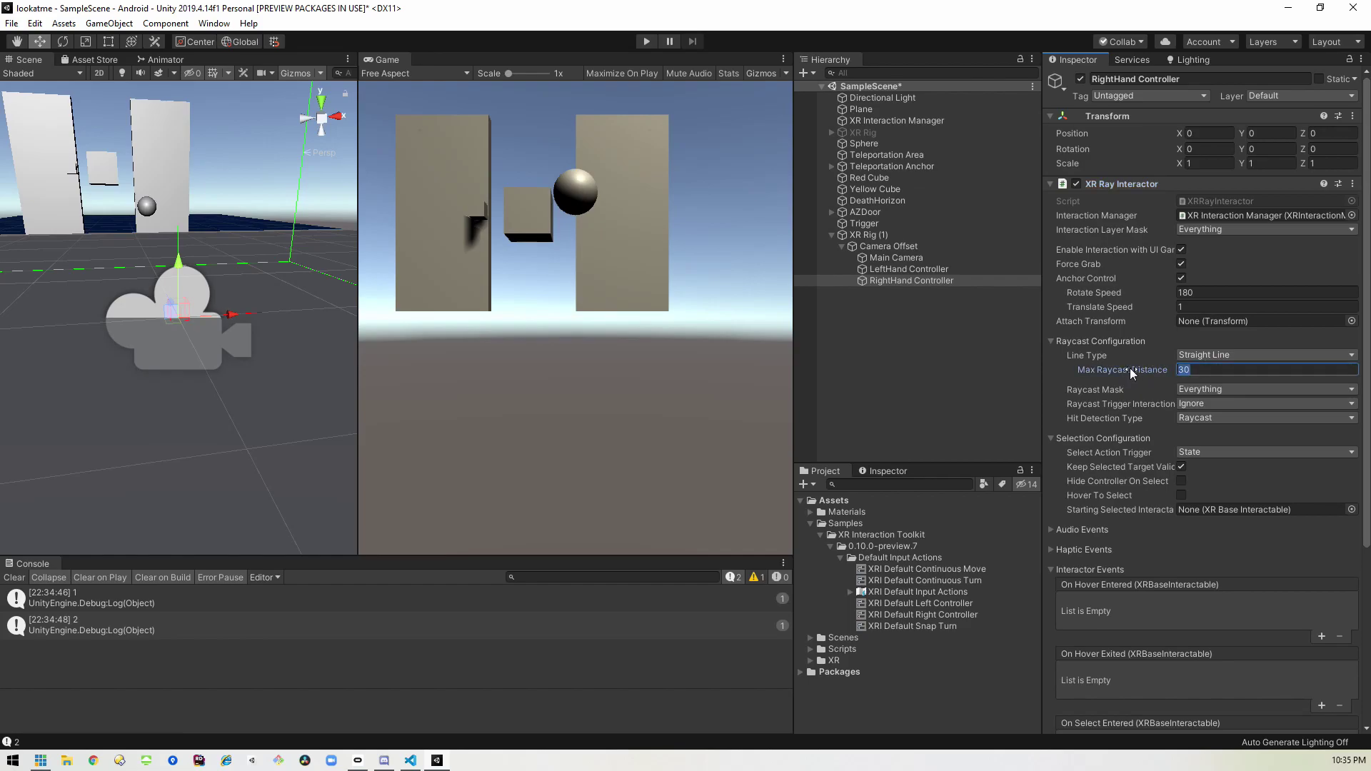
{"action": "type", "text": "0.5"}
{"action": "key", "text": "Return"}
{"action": "left_click", "coordinate": [904, 280]}
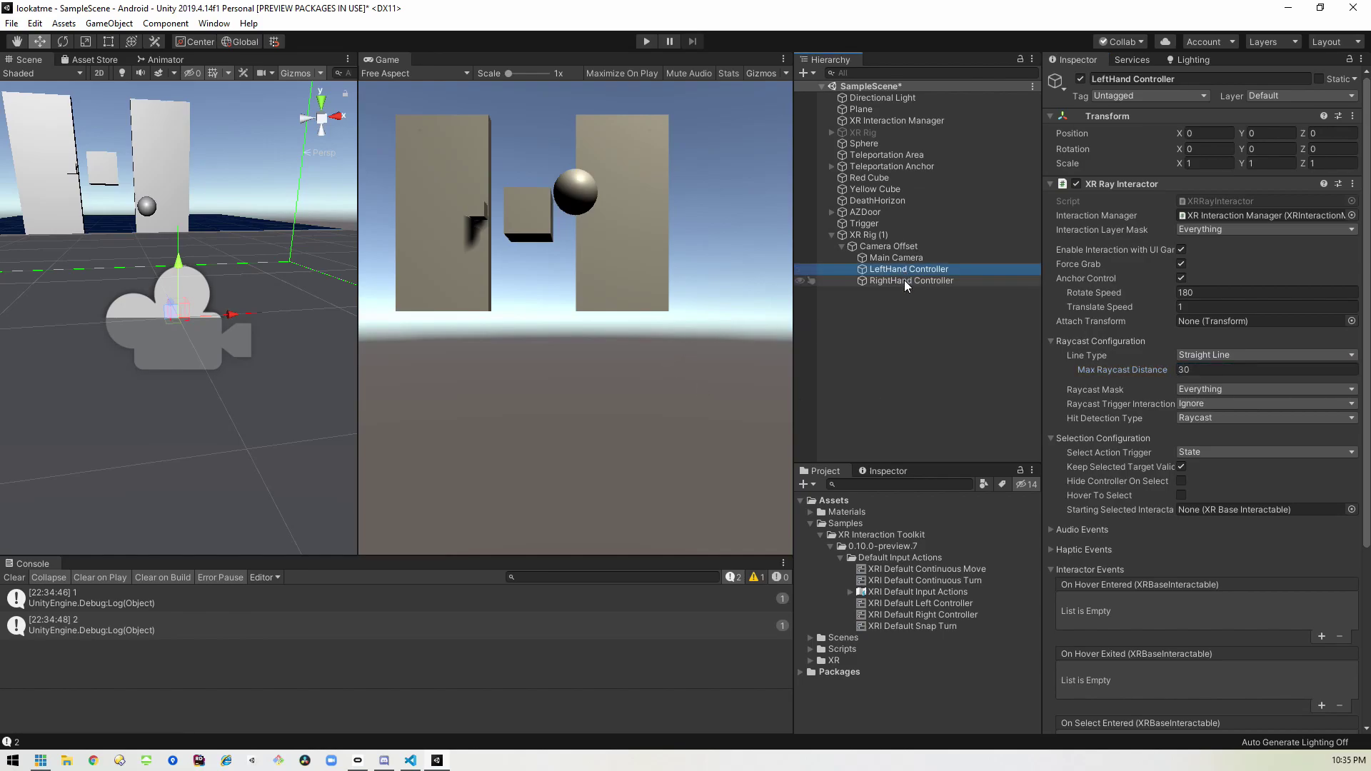
Step: Create a 3D Cube as a child of LeftHand Controller
{"action": "left_click", "coordinate": [906, 270]}
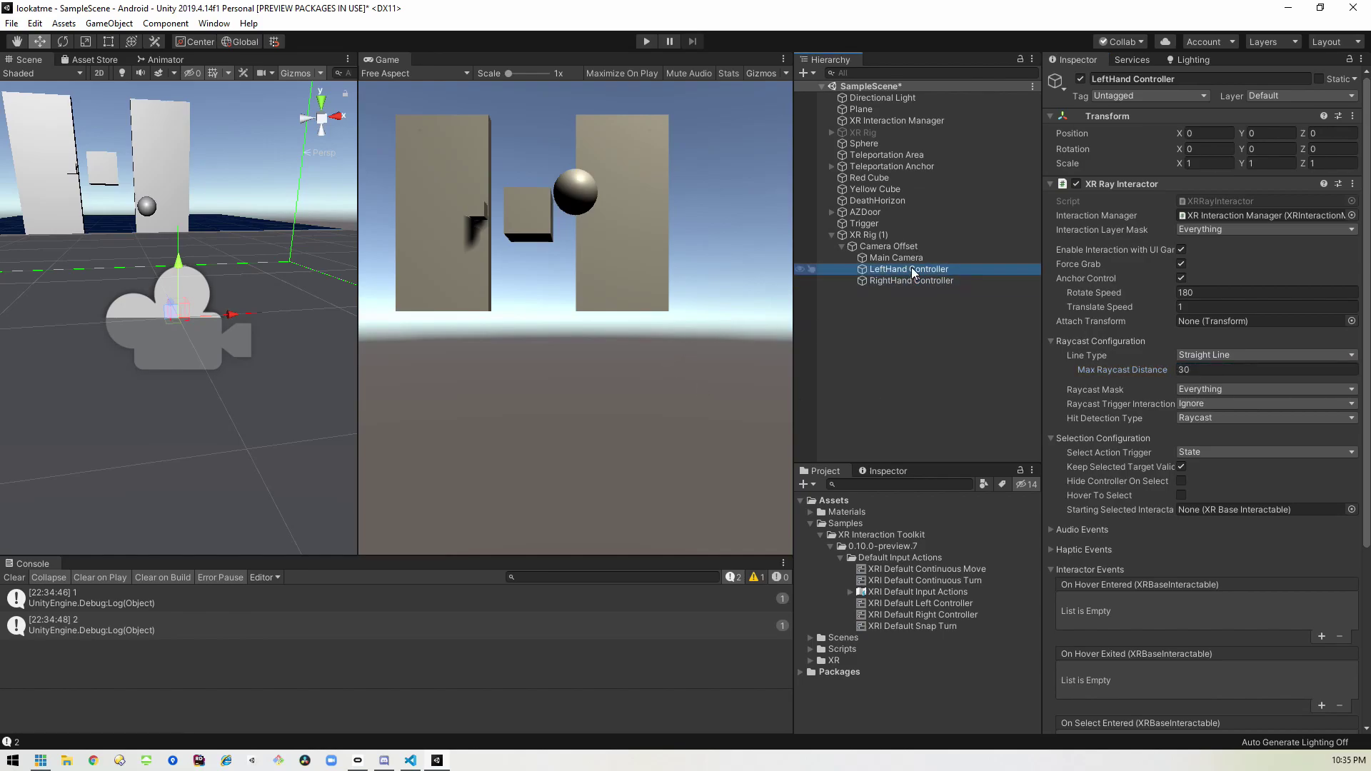
{"action": "right_click", "coordinate": [912, 273]}
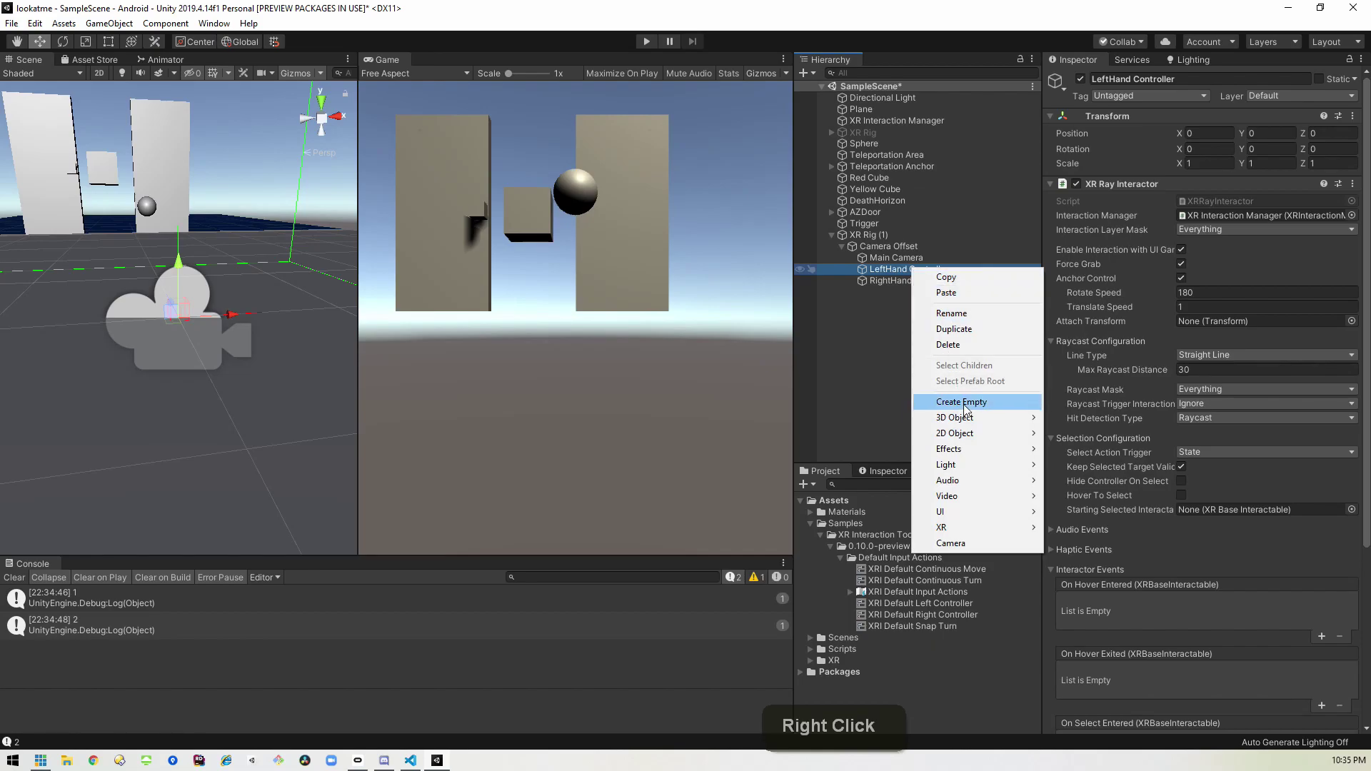
{"action": "mouse_move", "coordinate": [971, 419]}
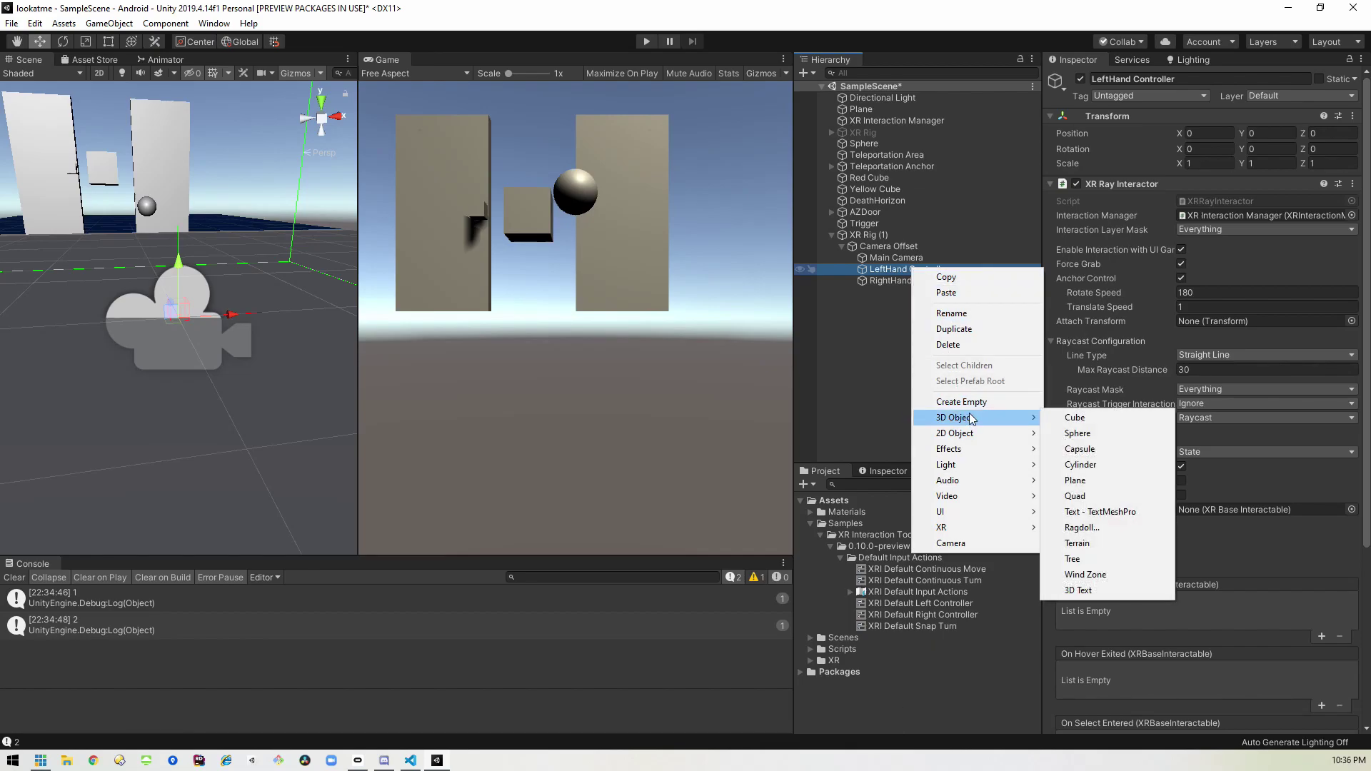
{"action": "left_click", "coordinate": [1103, 418]}
Step: Set the scale of the cube under LeftHand Controller to 0.1 on X, Y and Z
{"action": "left_click", "coordinate": [1134, 164]}
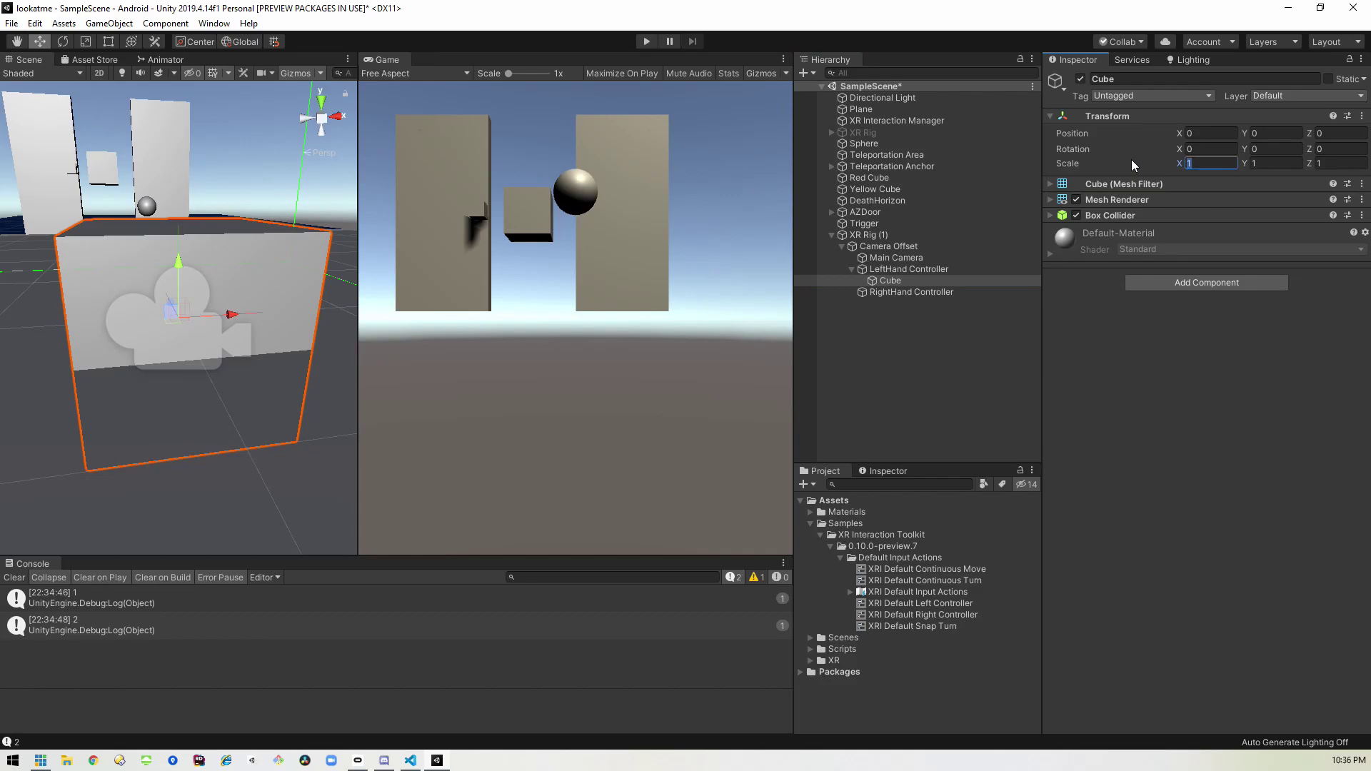
{"action": "type", "text": ".1.1.1"}
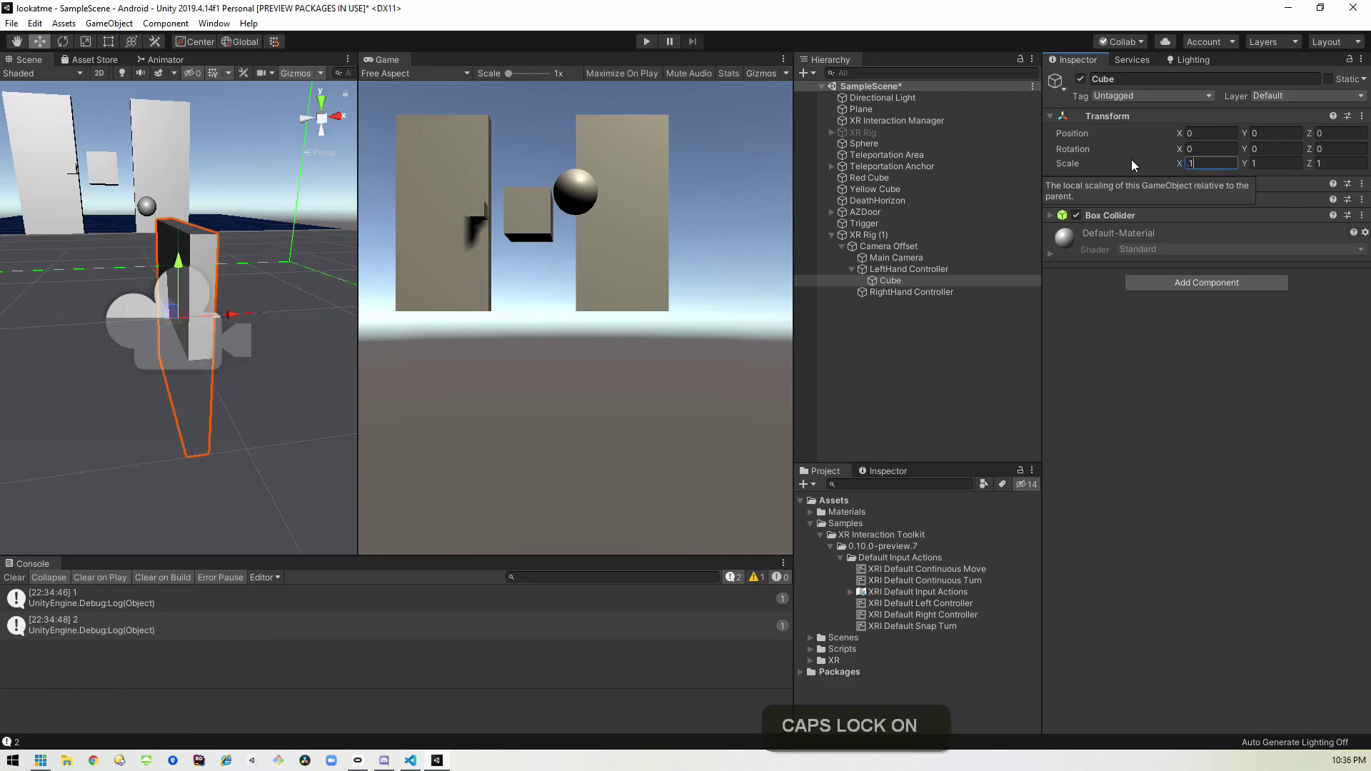
{"action": "key", "text": "BackSpace"}
{"action": "key", "text": "BackSpace"}
{"action": "key", "text": "BackSpace"}
{"action": "key", "text": "BackSpace"}
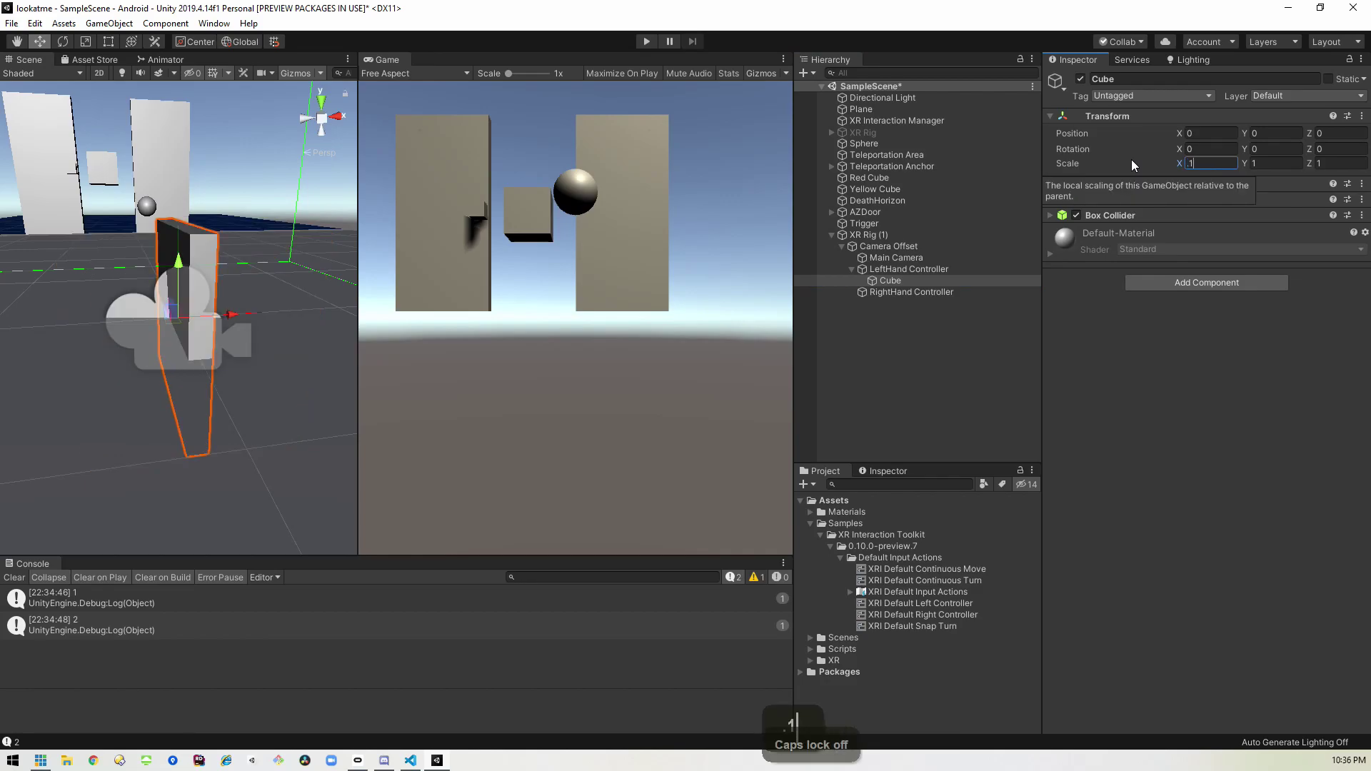
{"action": "key", "text": "Tab"}
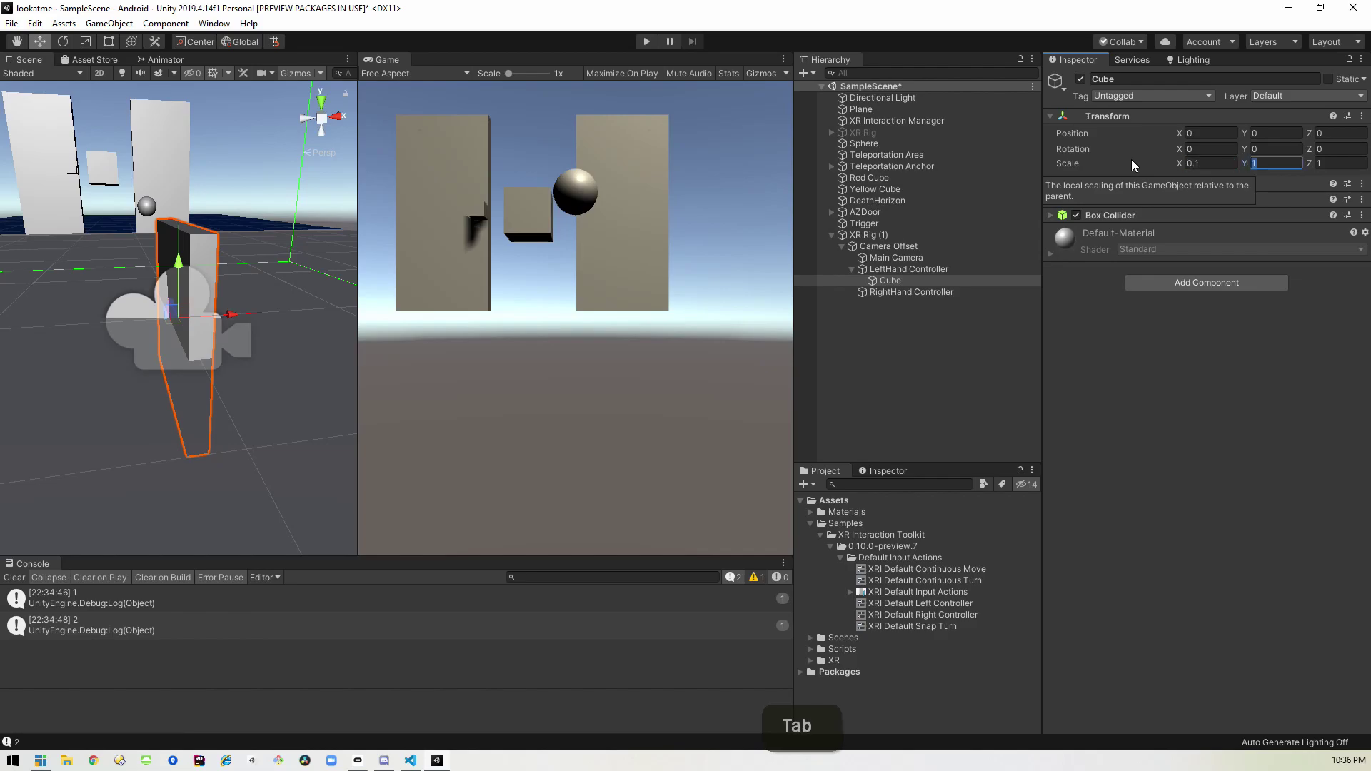
{"action": "type", "text": ".1"}
{"action": "key", "text": "Tab"}
{"action": "type", "text": ".1"}
{"action": "key", "text": "Return"}
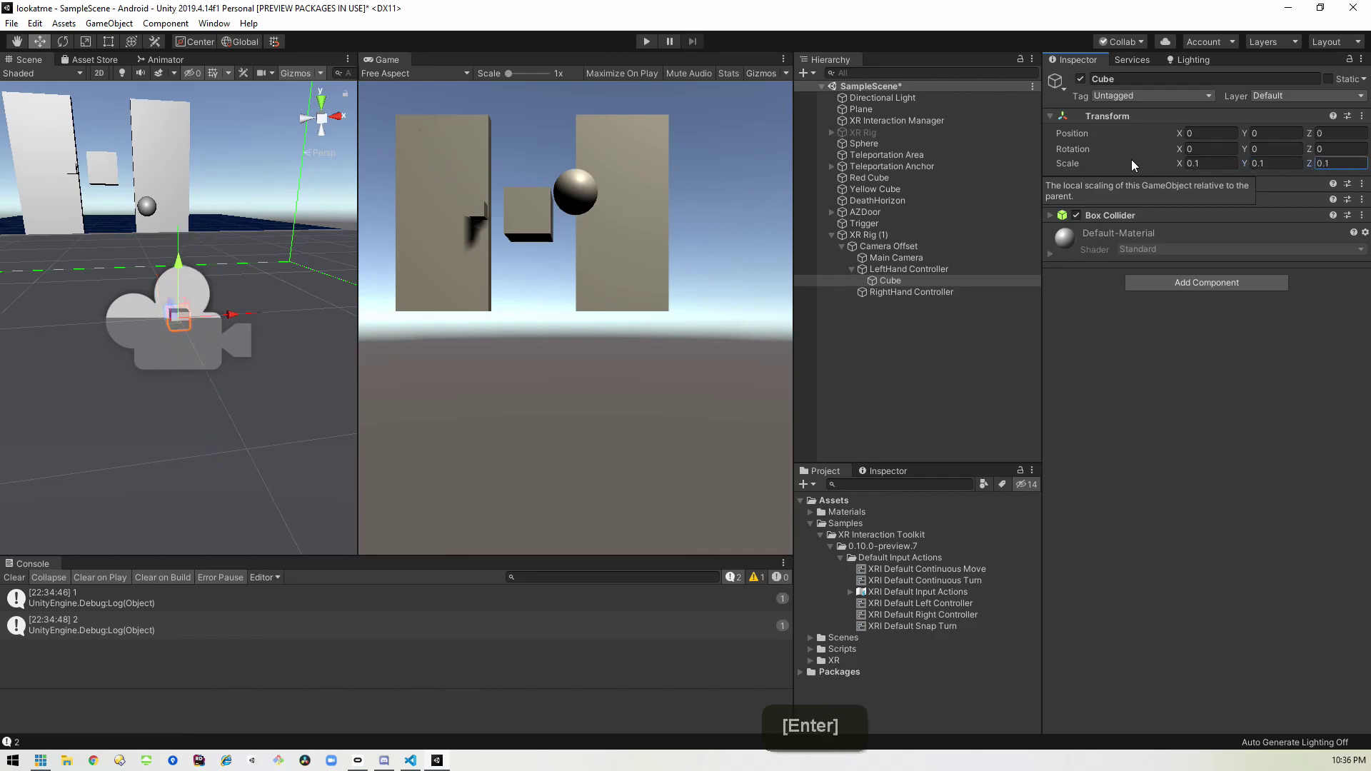
Step: Create a 3D Cube as a child of RightHand Controller
{"action": "left_click", "coordinate": [897, 291]}
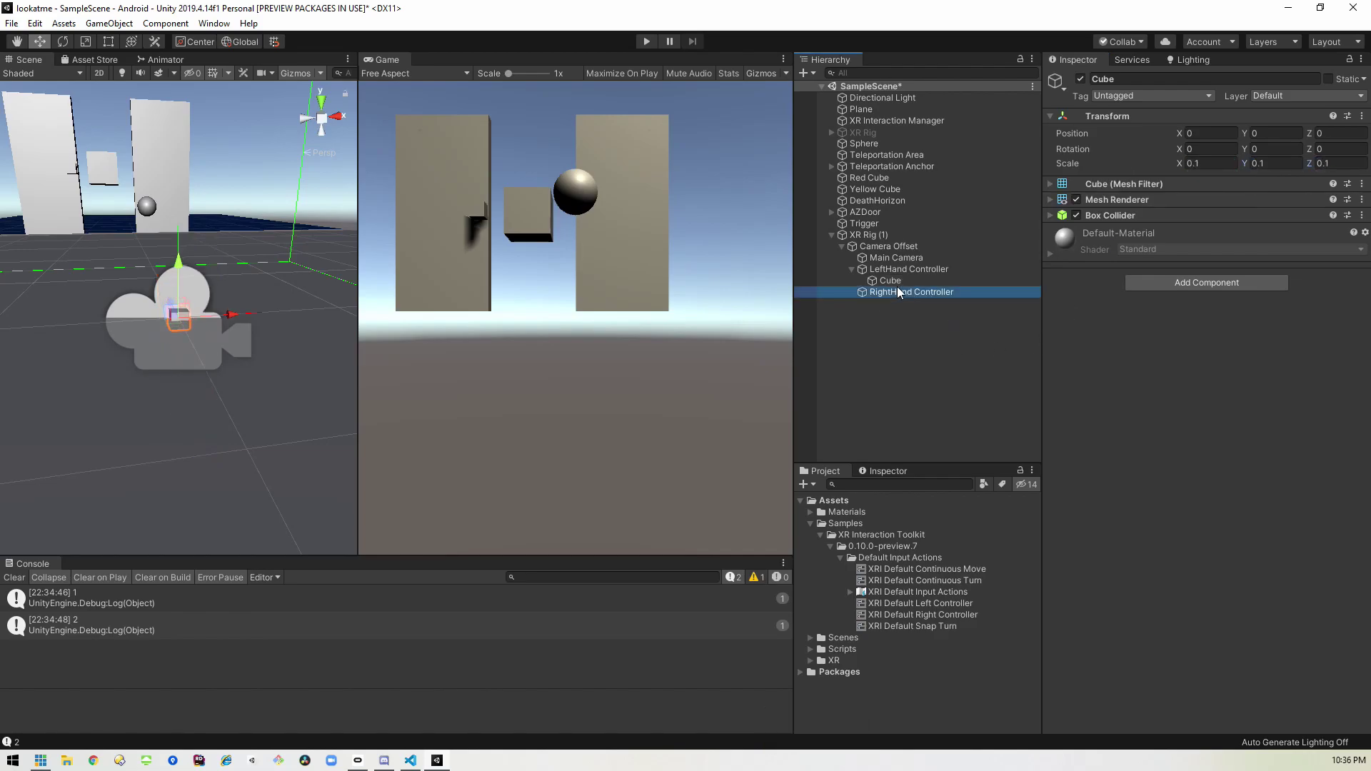
{"action": "right_click", "coordinate": [906, 293]}
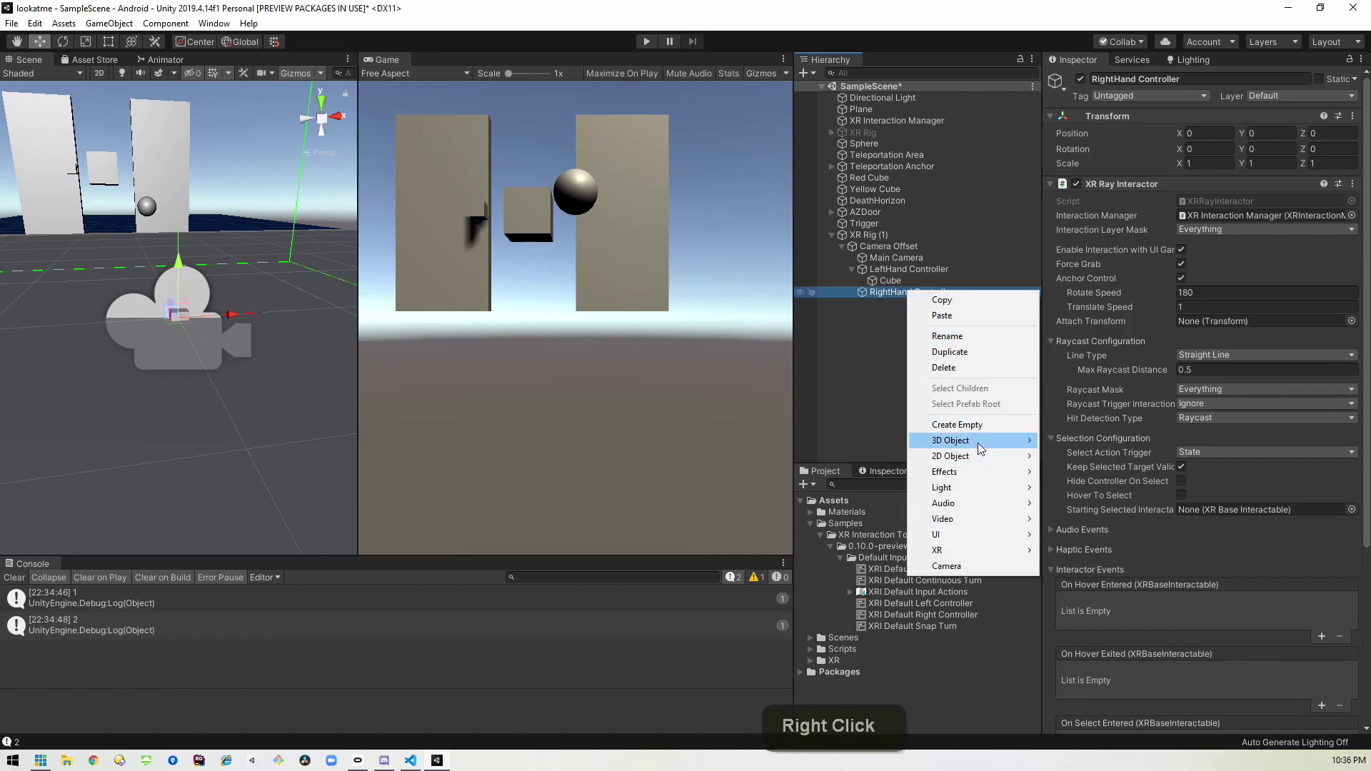
{"action": "mouse_move", "coordinate": [978, 440]}
{"action": "left_click", "coordinate": [1071, 441]}
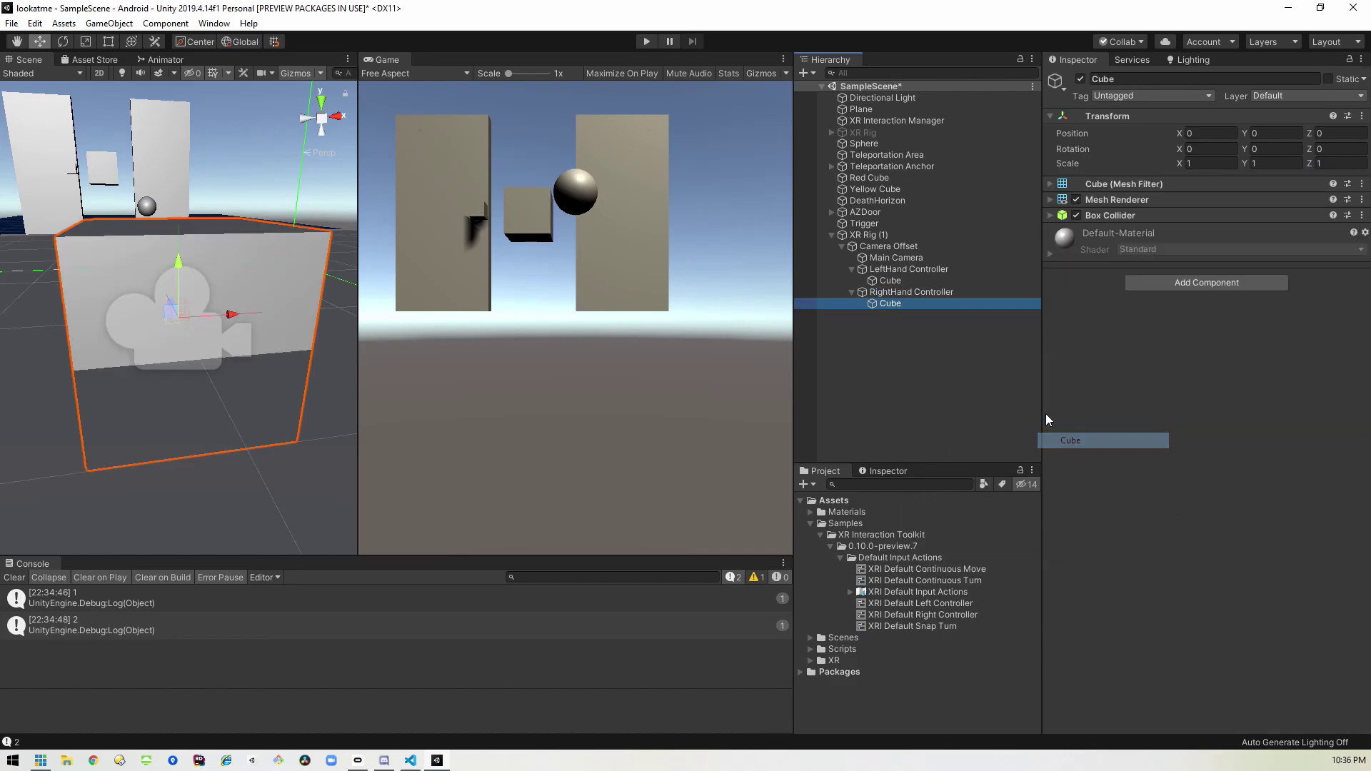
Step: Set the scale of the cube under RightHand Controller to 0.1 on X, Y and Z
{"action": "left_click", "coordinate": [1220, 163]}
{"action": "type", "text": ".1"}
{"action": "key", "text": "Tab"}
{"action": "type", "text": ".1"}
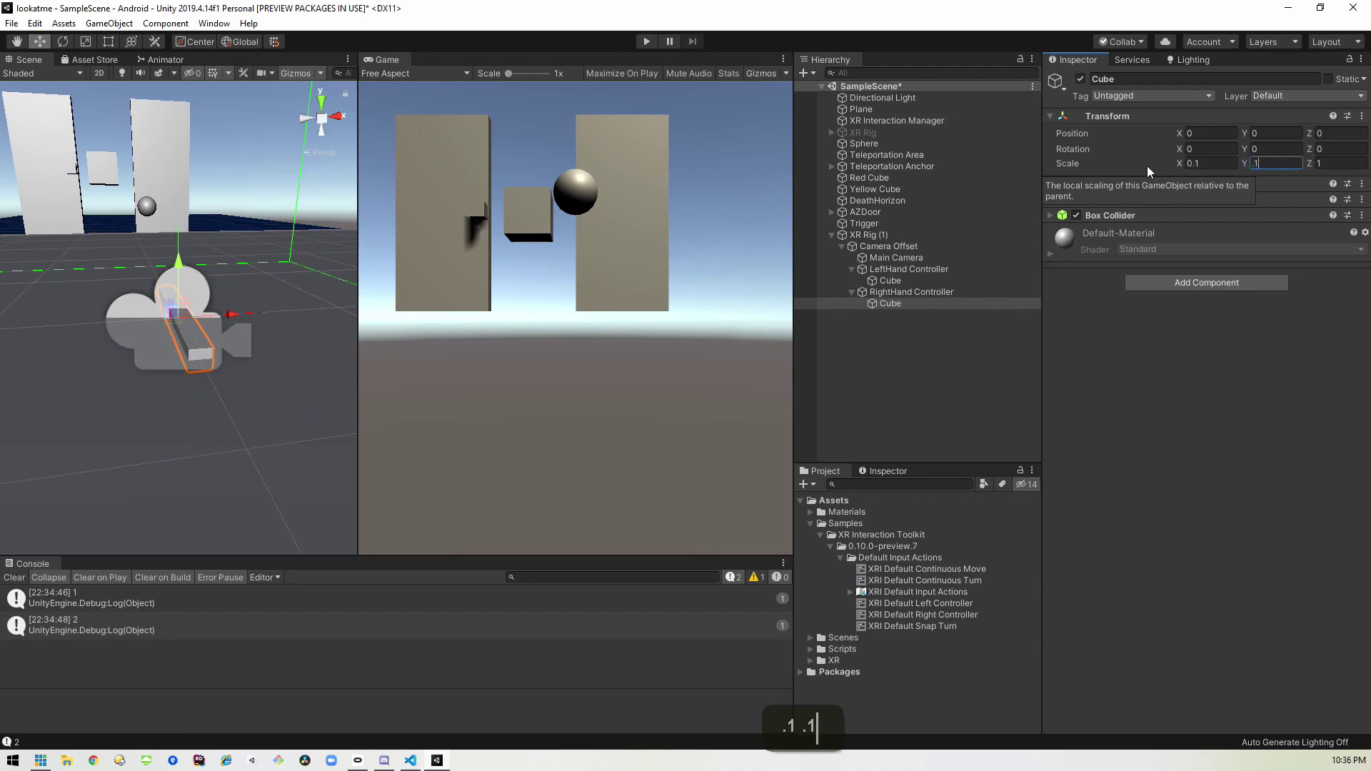
{"action": "key", "text": "Tab"}
{"action": "type", "text": ".1"}
{"action": "key", "text": "Return"}
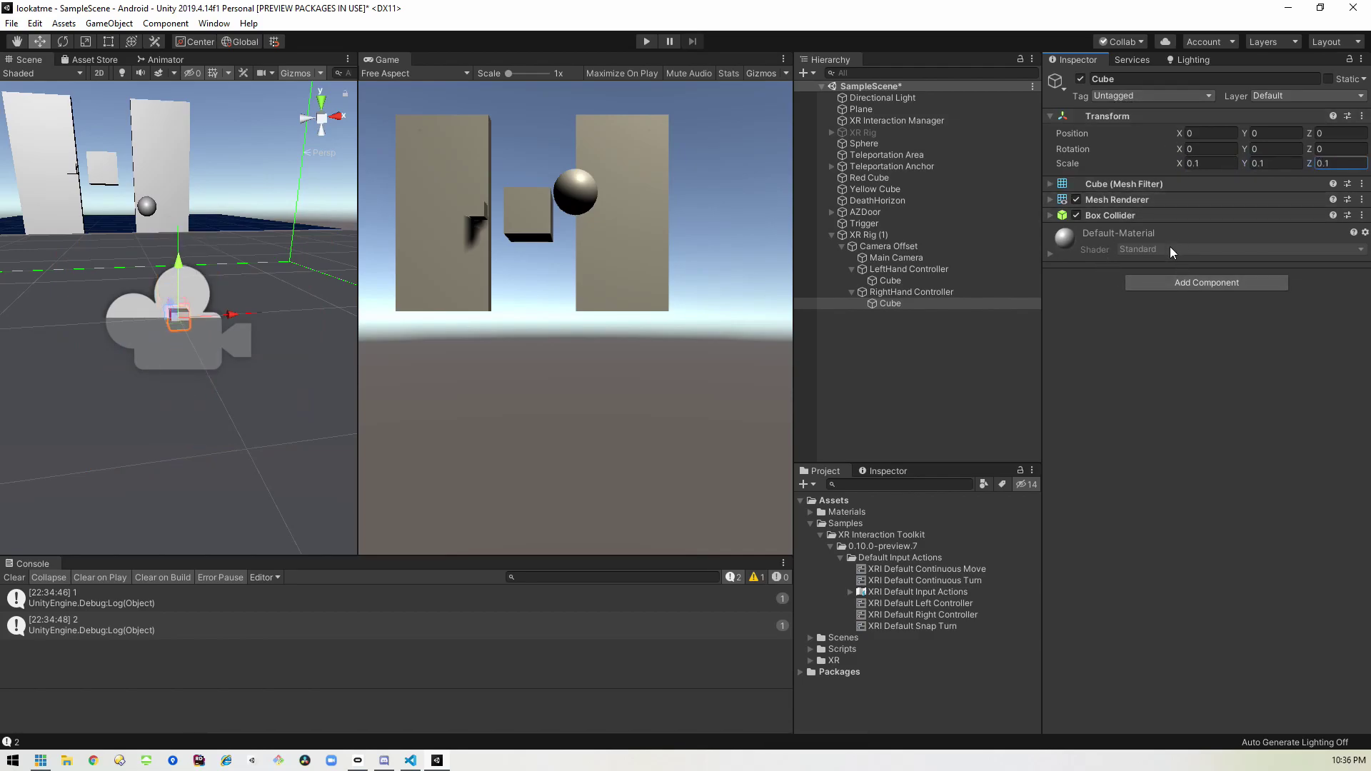
Step: Assign the key tag to the cube under RightHand Controller and add a Rigidbody component to it
{"action": "left_click", "coordinate": [1165, 100]}
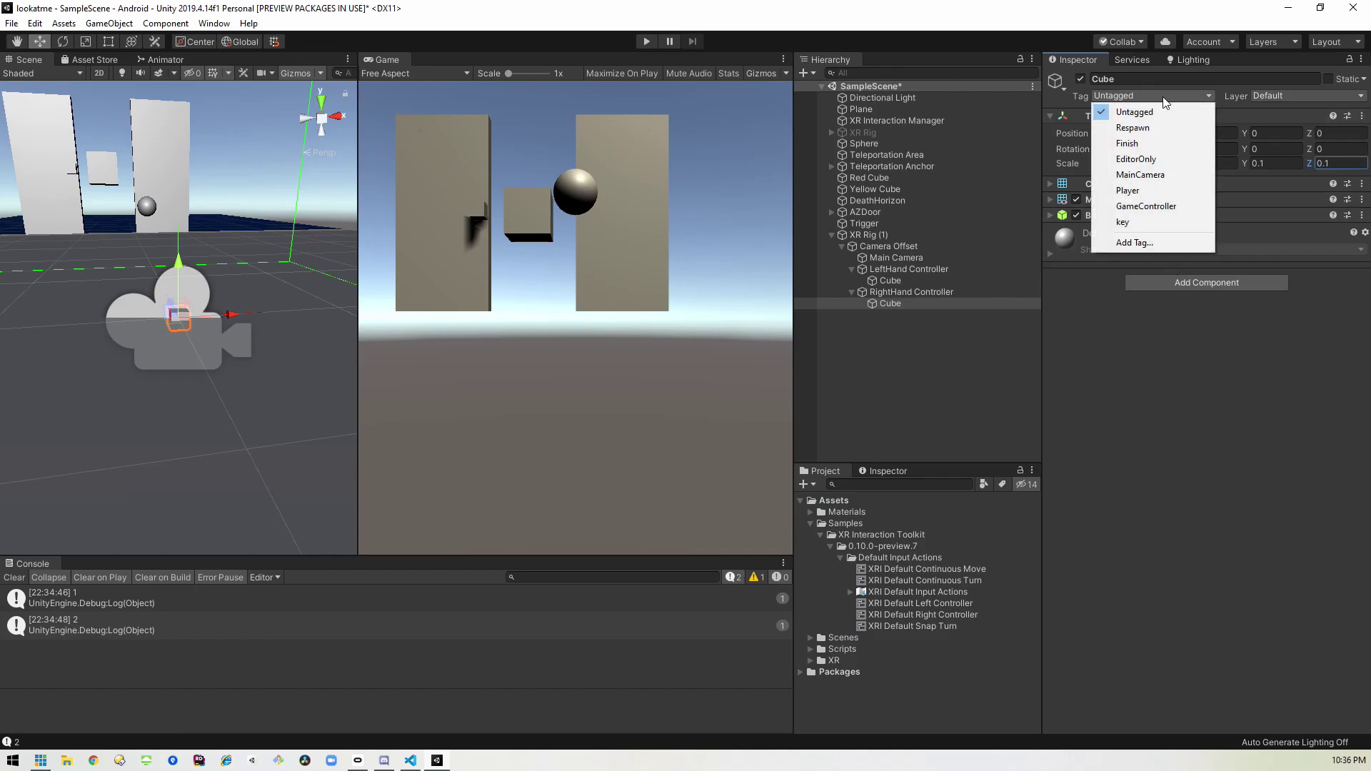
{"action": "left_click", "coordinate": [1149, 223]}
{"action": "left_click", "coordinate": [1188, 282]}
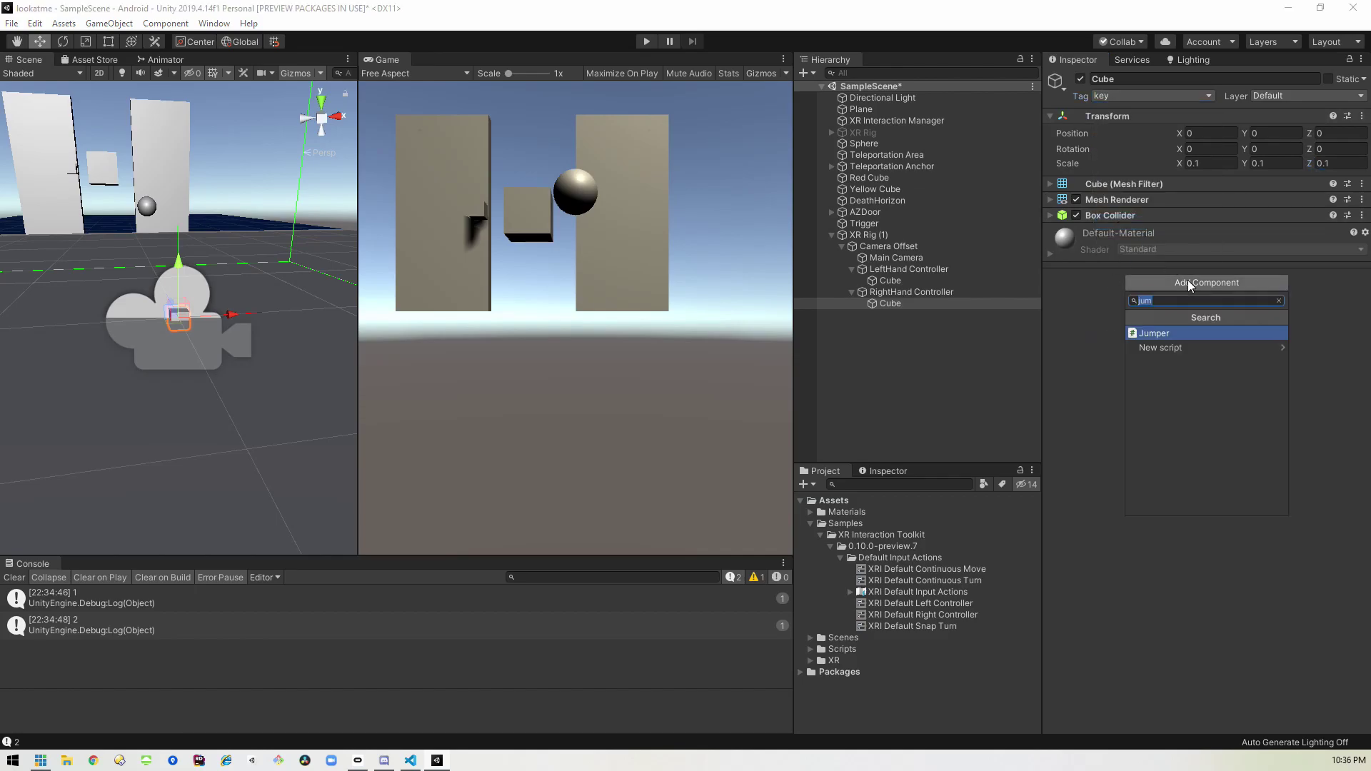
{"action": "type", "text": "rig"}
{"action": "key", "text": "Return"}
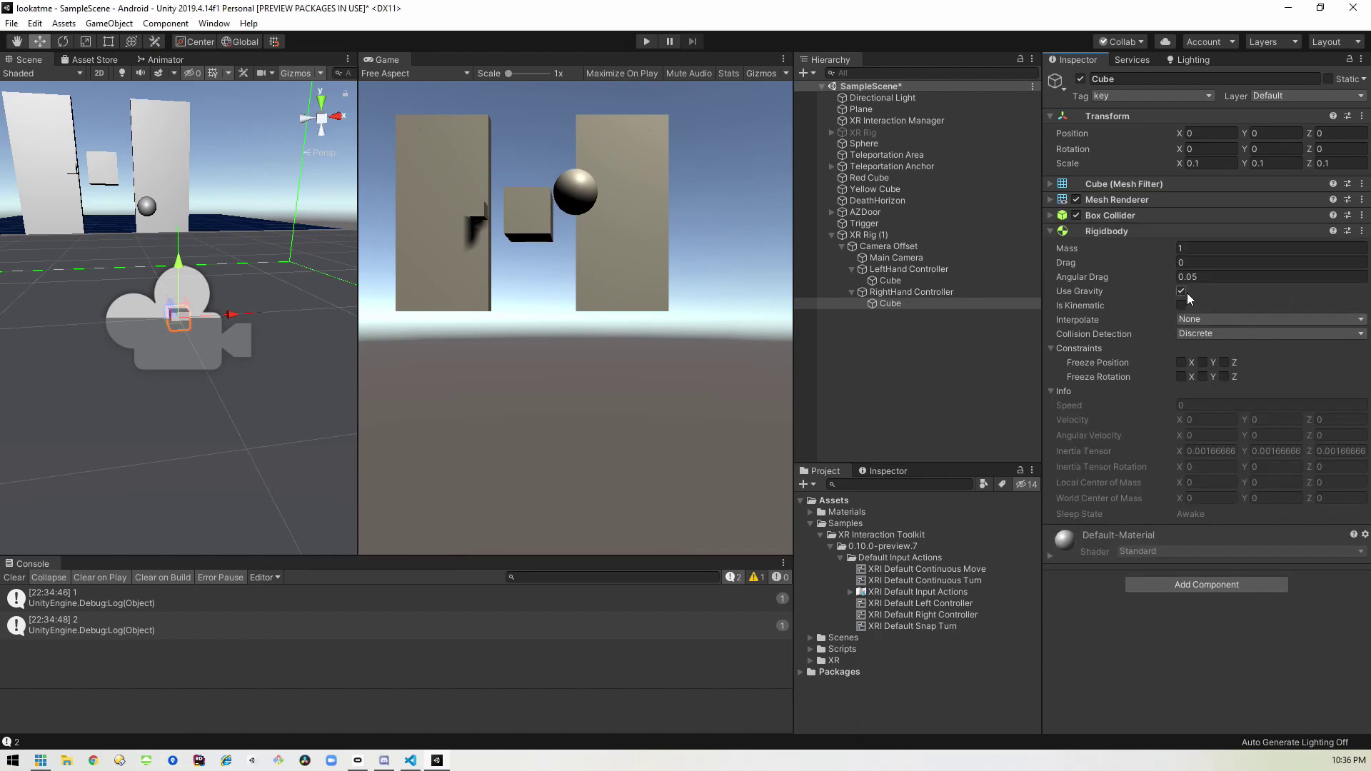
{"action": "left_click", "coordinate": [1052, 230]}
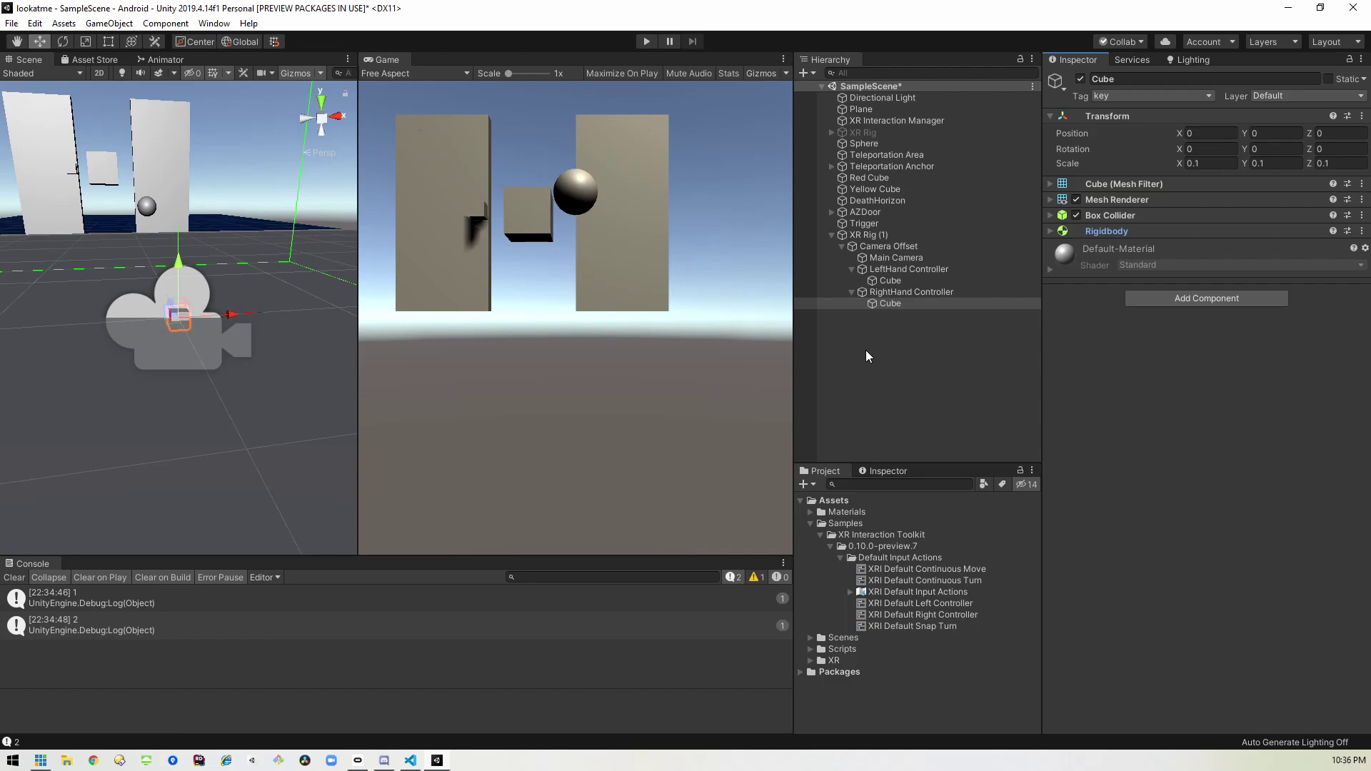
Step: Run the scene in Play mode to test the hand cubes on both controllers
{"action": "key", "text": "ctrl+p"}
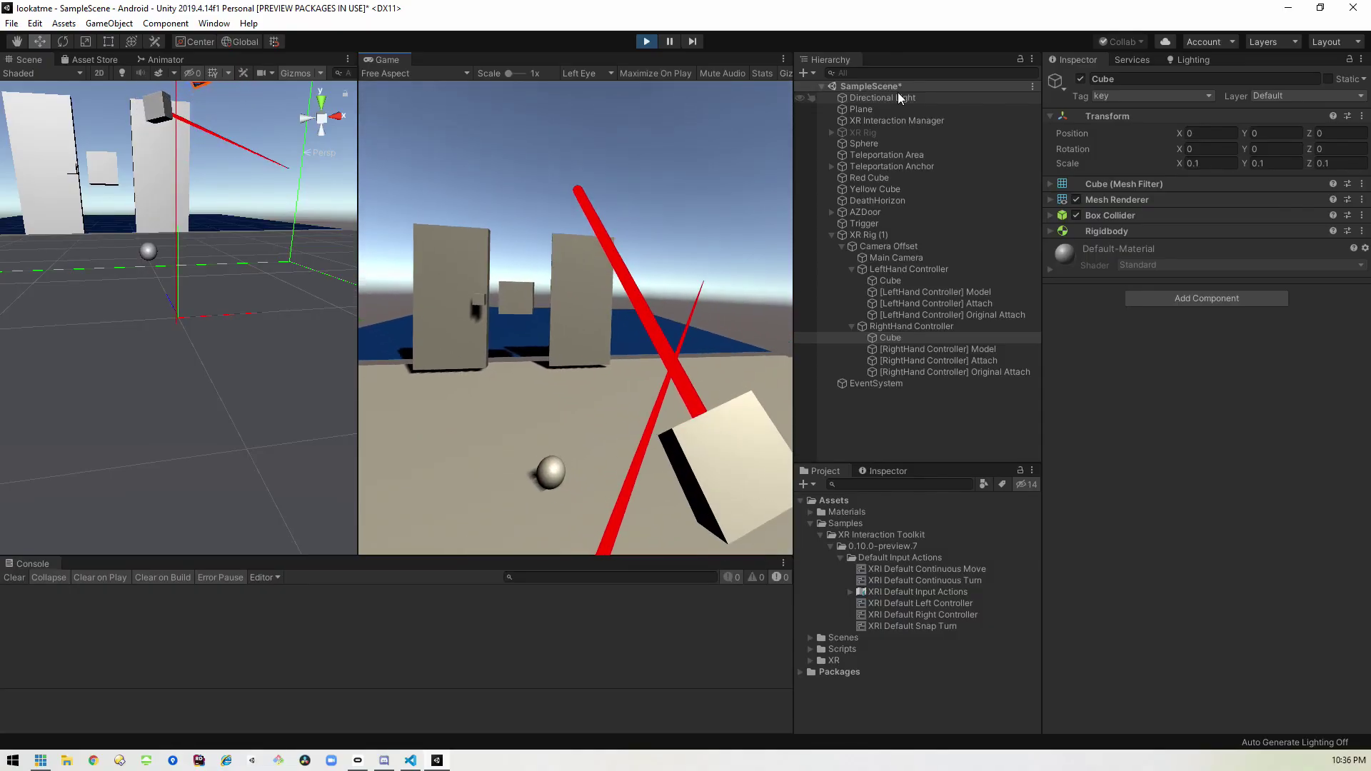